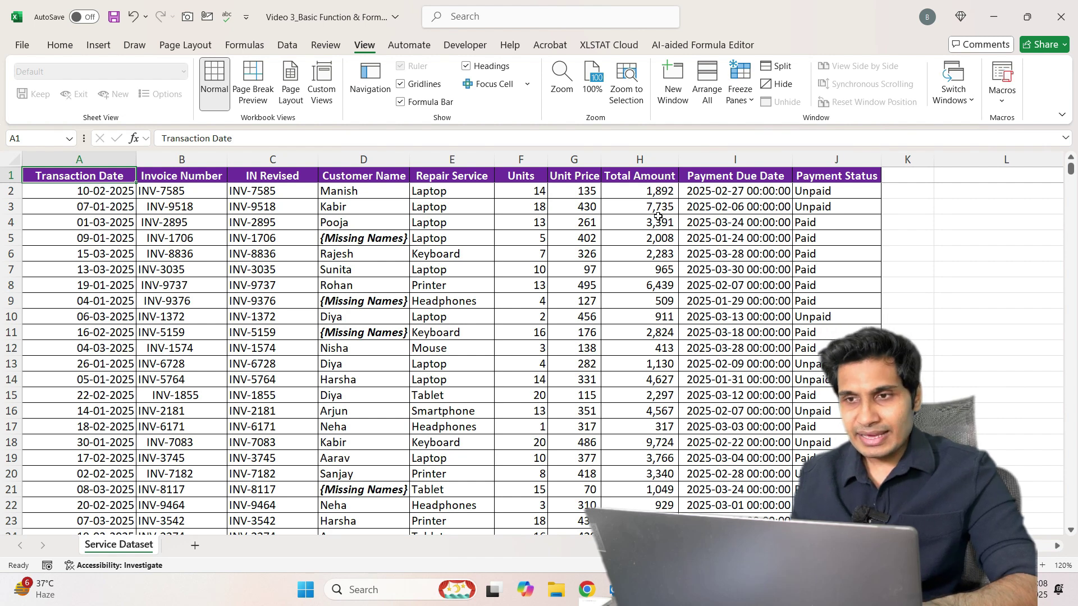
- Examine the amounts in the Total Amount column across the service dataset
{"action": "left_click", "coordinate": [640, 177]}
{"action": "key", "text": "ctrl+shift+Down"}
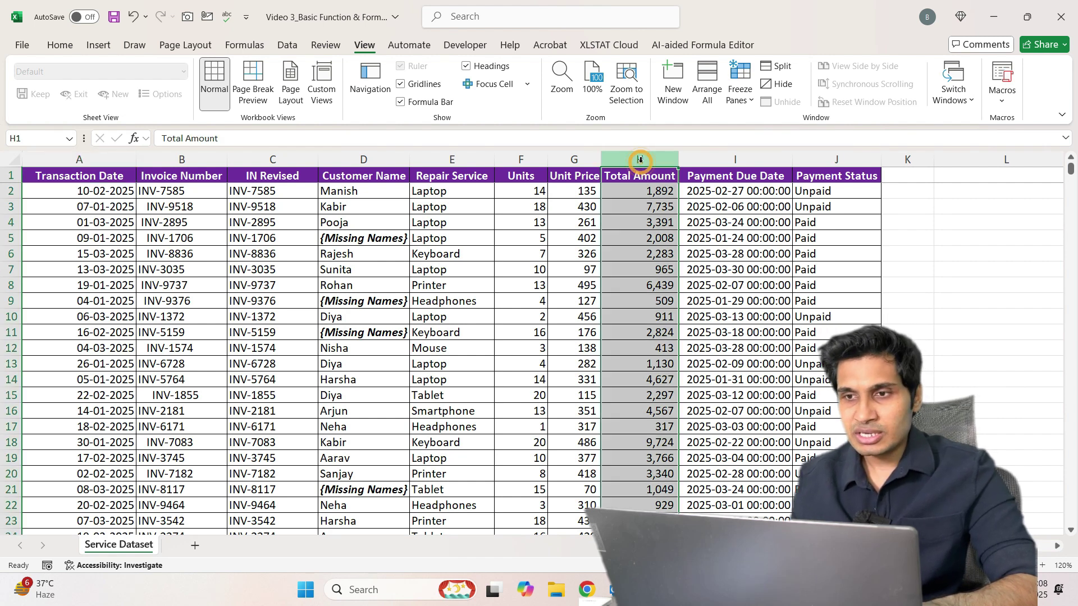
{"action": "left_click", "coordinate": [623, 192]}
{"action": "scroll", "coordinate": [629, 337], "scroll_direction": "down", "scroll_amount": 2}
{"action": "scroll", "coordinate": [629, 337], "scroll_direction": "up", "scroll_amount": 2}
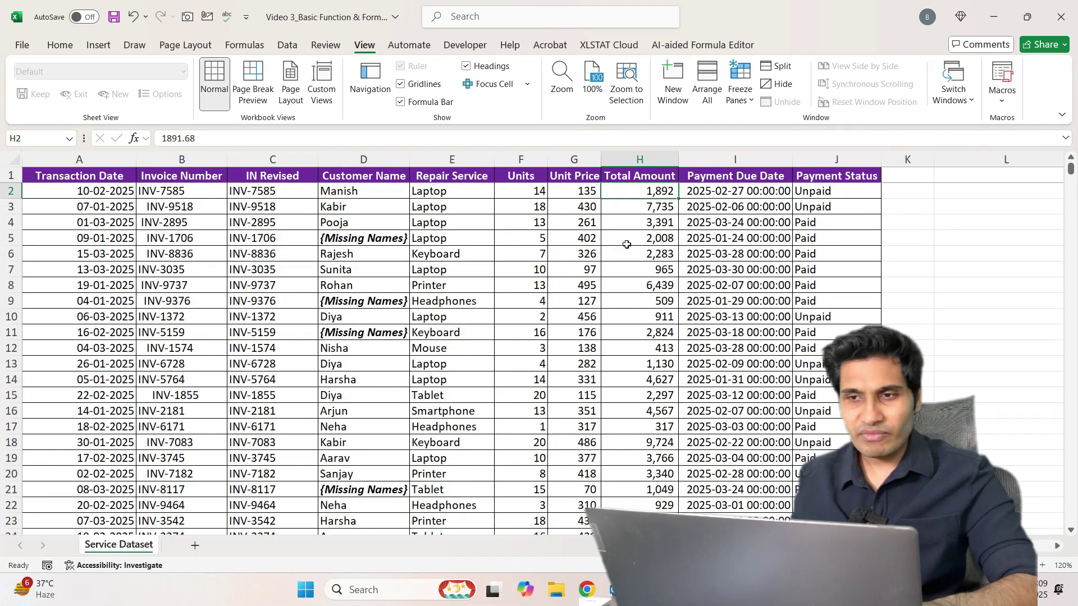
{"action": "left_click", "coordinate": [629, 302]}
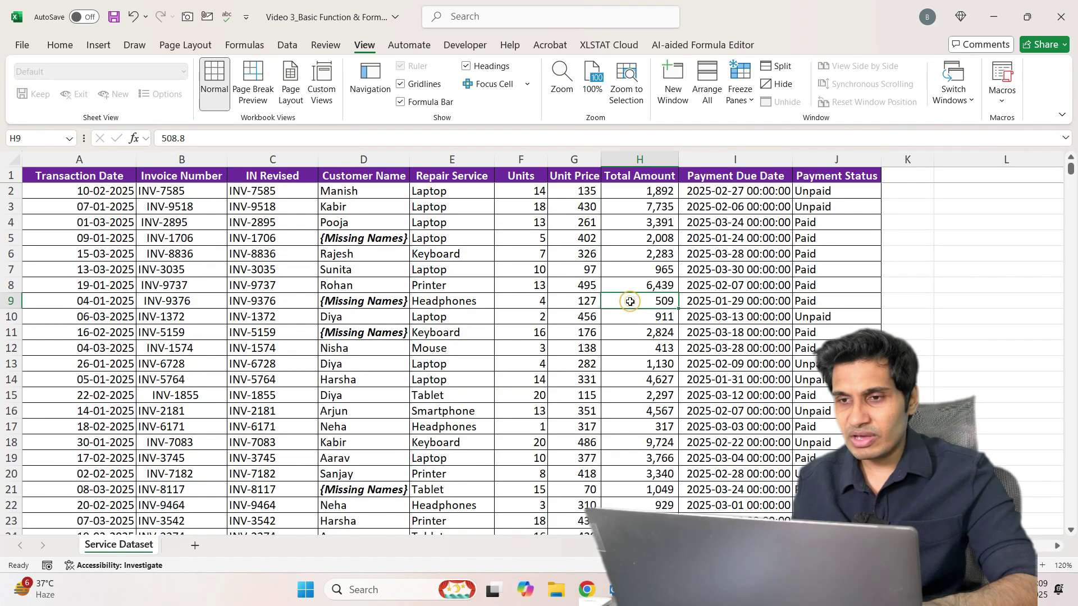
{"action": "left_click", "coordinate": [633, 425]}
{"action": "left_click", "coordinate": [622, 301]}
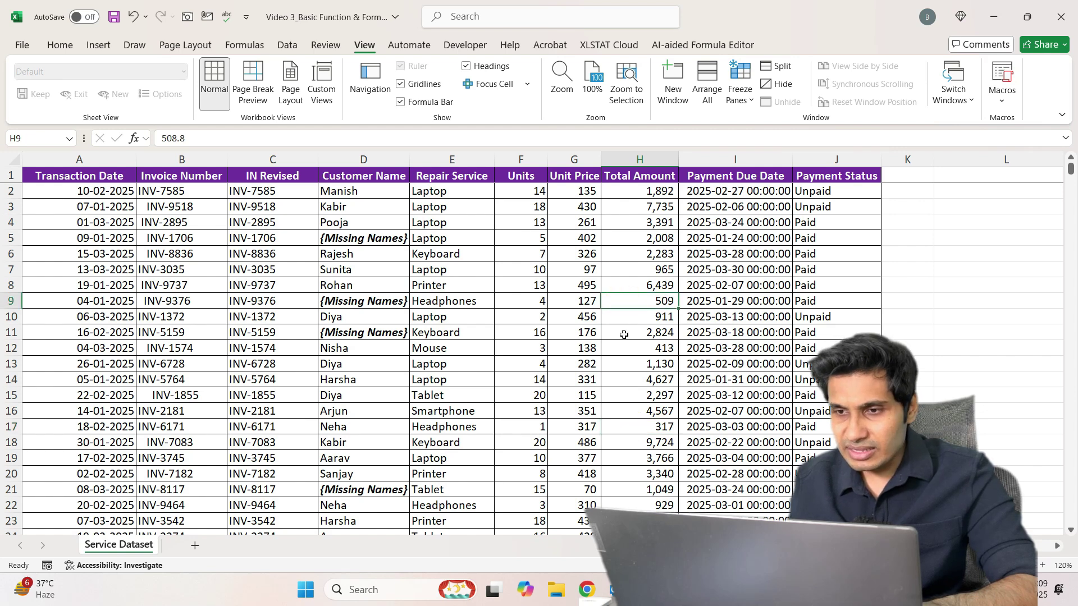
{"action": "scroll", "coordinate": [622, 306], "scroll_direction": "down", "scroll_amount": 5}
{"action": "scroll", "coordinate": [623, 335], "scroll_direction": "down", "scroll_amount": 20}
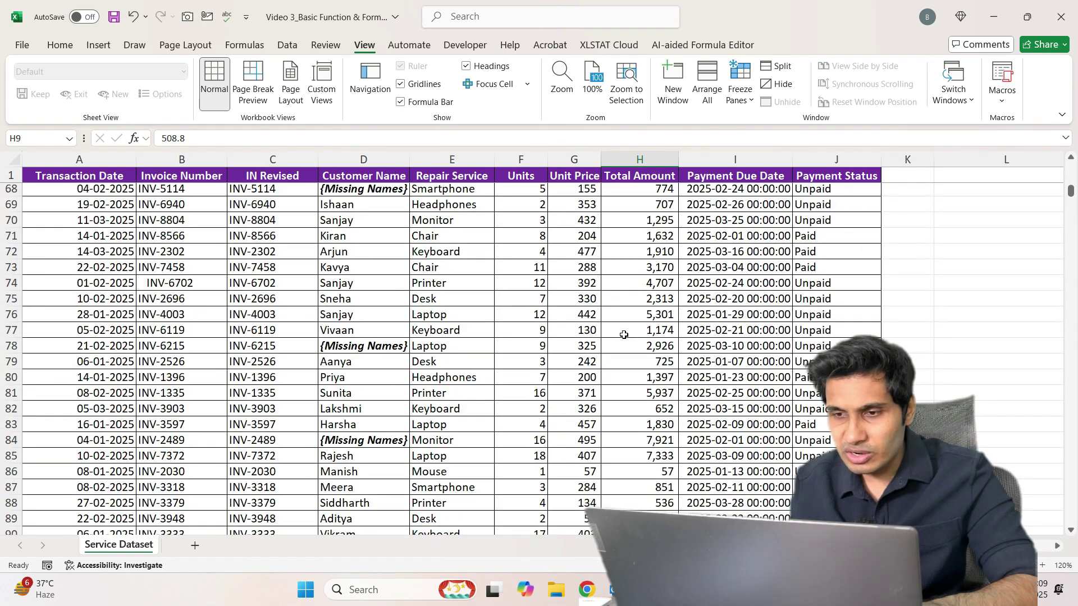
{"action": "scroll", "coordinate": [624, 335], "scroll_direction": "up", "scroll_amount": 20}
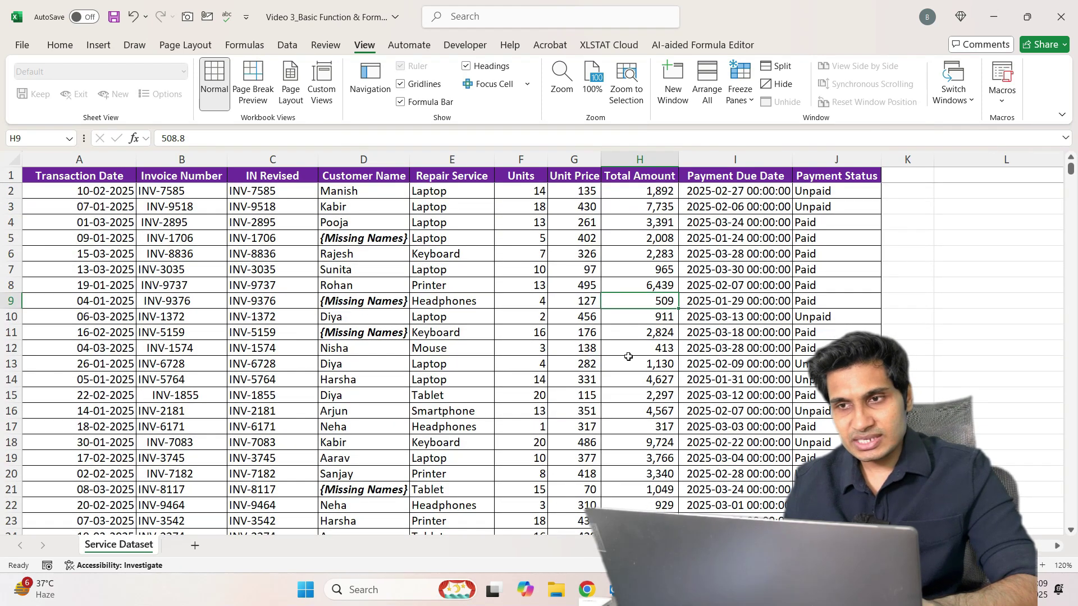
- Insert a blank column before Payment Due Date and enter the header "Remark 1" in I1
{"action": "left_click", "coordinate": [717, 157]}
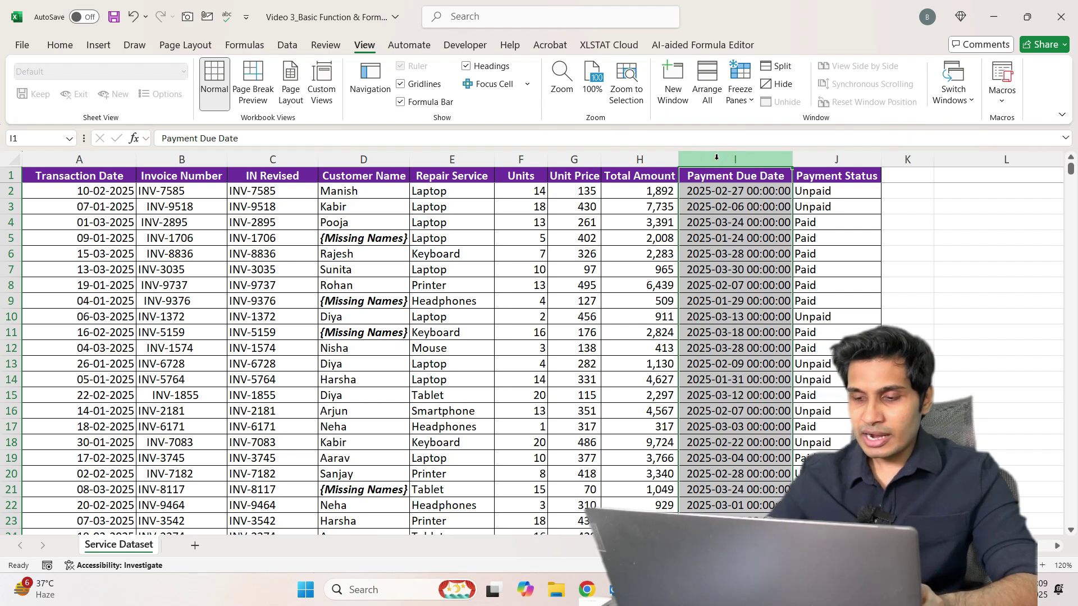
{"action": "key", "text": "ctrl+shift+plus"}
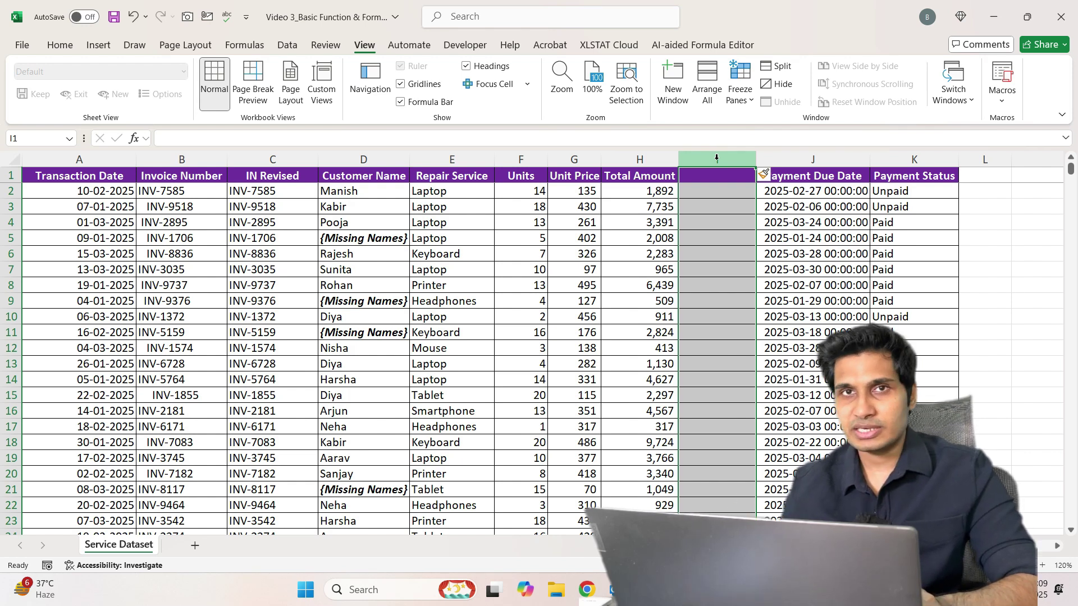
{"action": "left_click", "coordinate": [703, 178]}
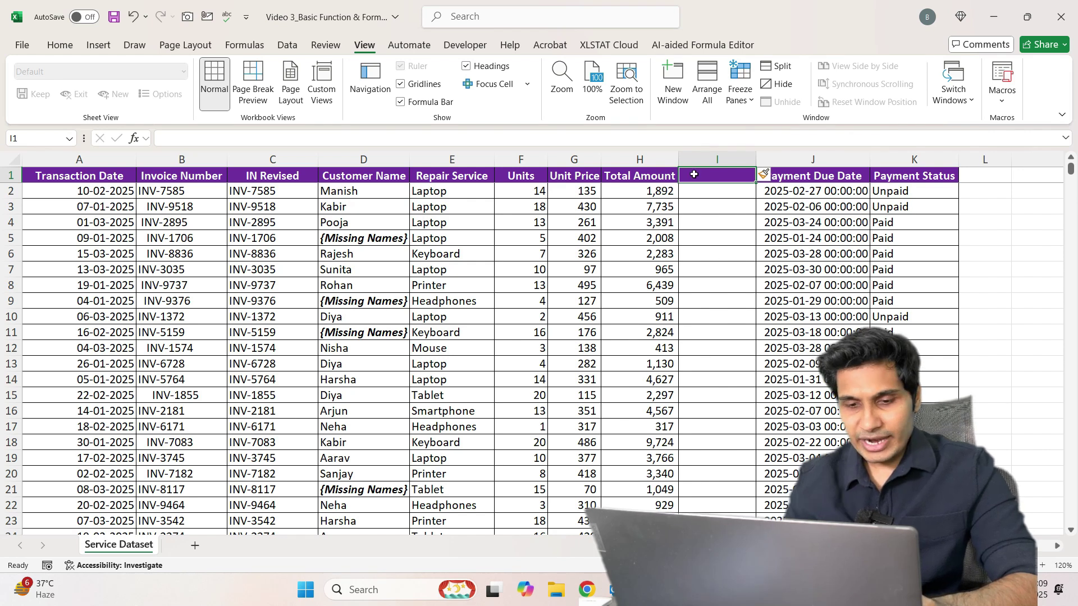
{"action": "type", "text": "Remark 1"}
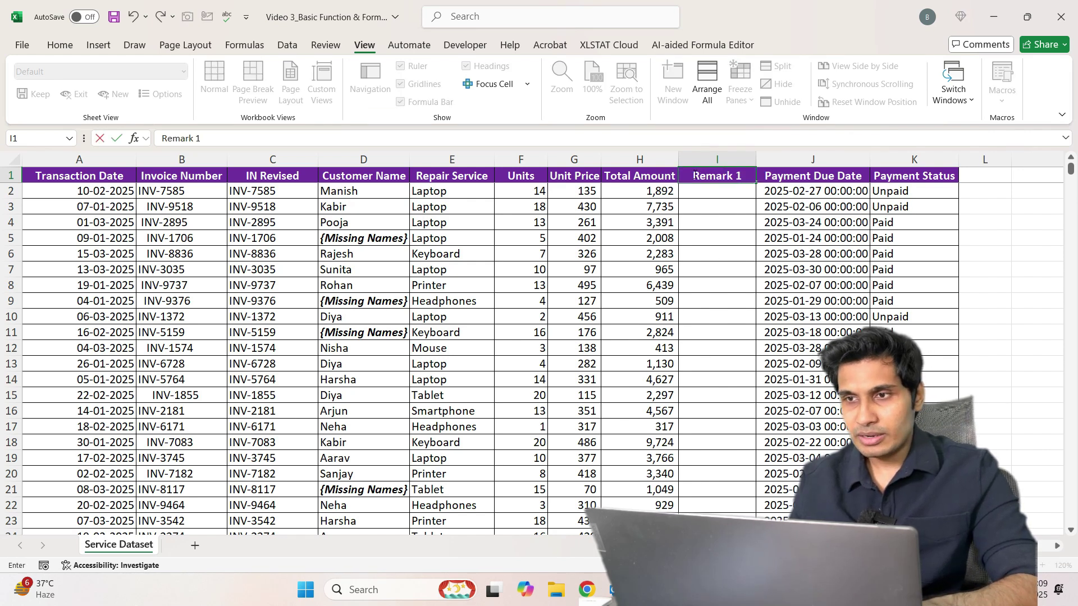
{"action": "key", "text": "Return"}
{"action": "left_click", "coordinate": [686, 175]}
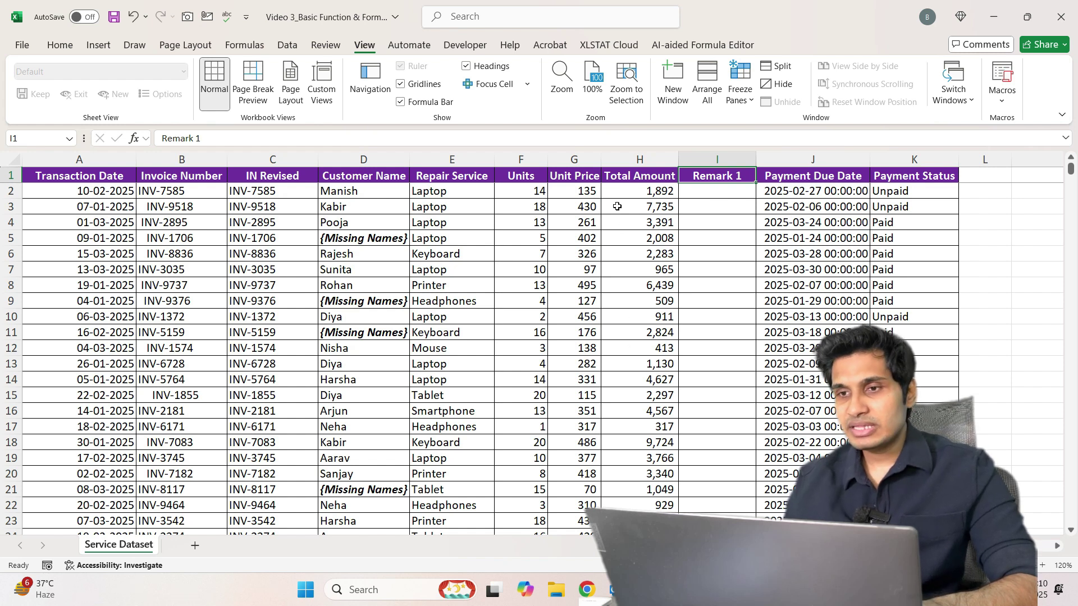
{"action": "left_click", "coordinate": [696, 192]}
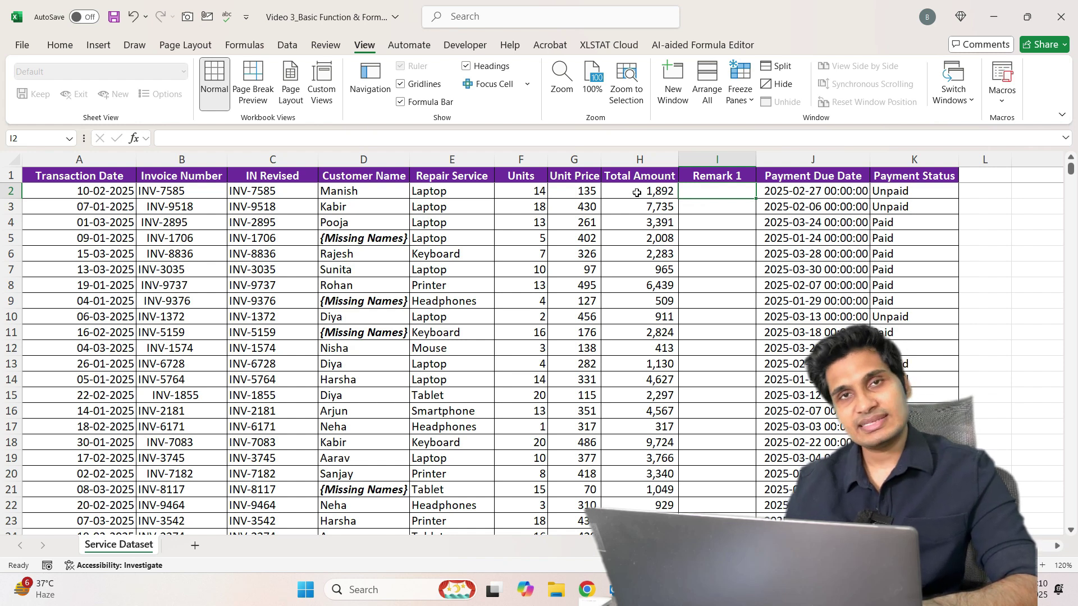
- Note the first rule beside the table: "Sales > 5000" in M2 and "More than Average" in N2
{"action": "scroll", "coordinate": [875, 269], "scroll_direction": "right", "scroll_amount": 3}
{"action": "left_click", "coordinate": [771, 195]}
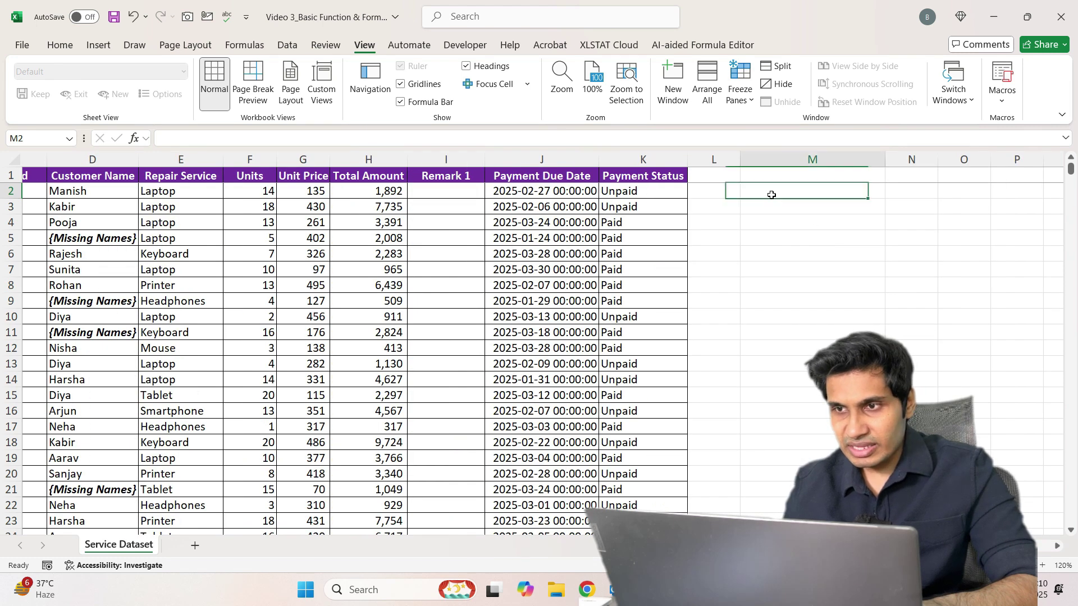
{"action": "scroll", "coordinate": [772, 195], "scroll_direction": "right", "scroll_amount": 4}
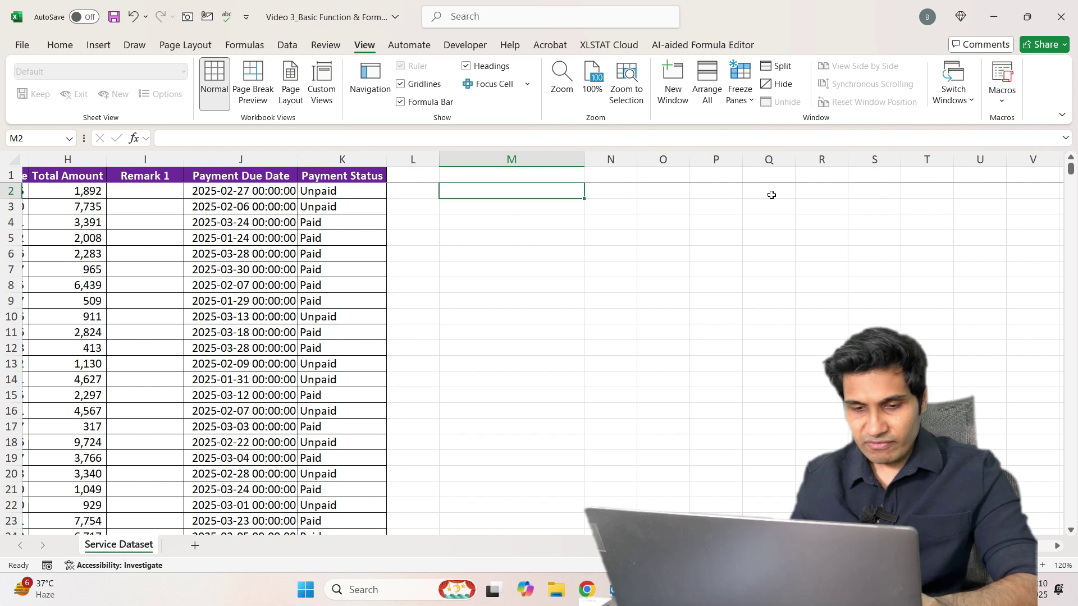
{"action": "type", "text": "Sales >"}
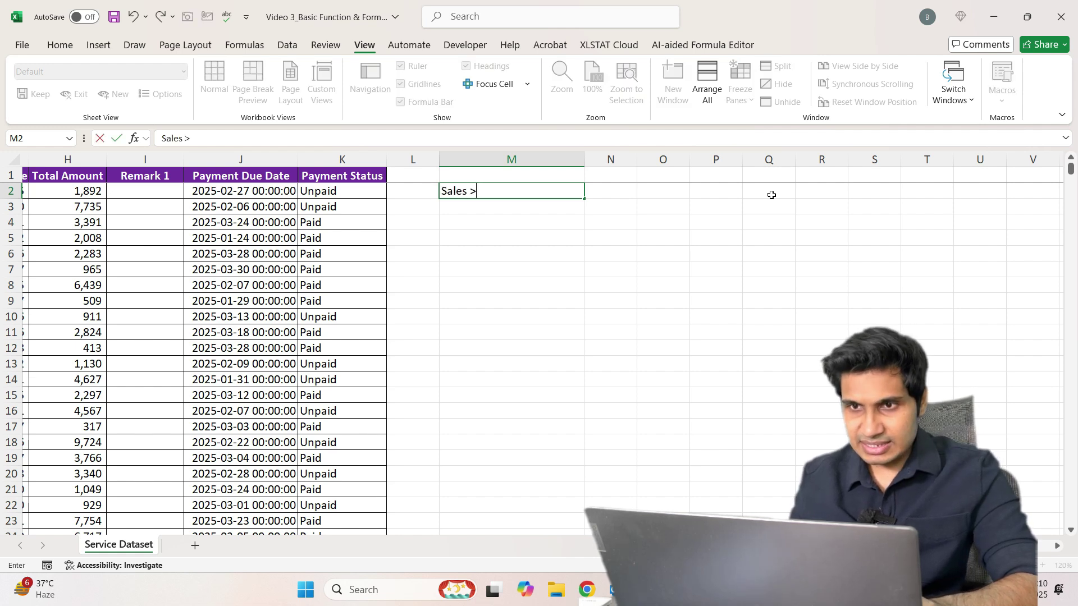
{"action": "type", "text": " 5000"}
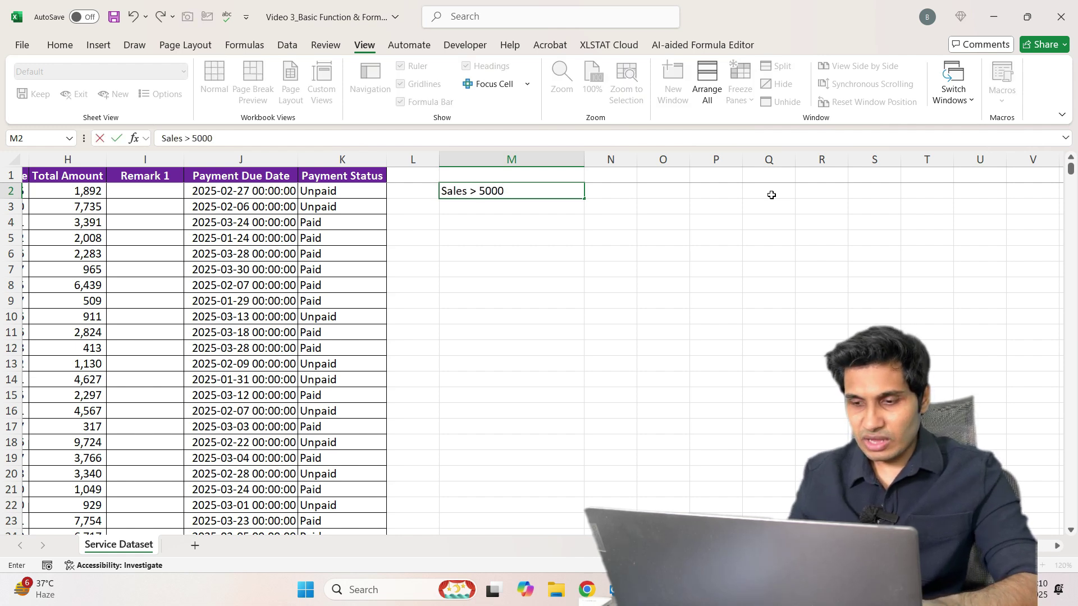
{"action": "key", "text": "Return"}
{"action": "key", "text": "Up"}
{"action": "key", "text": "Right"}
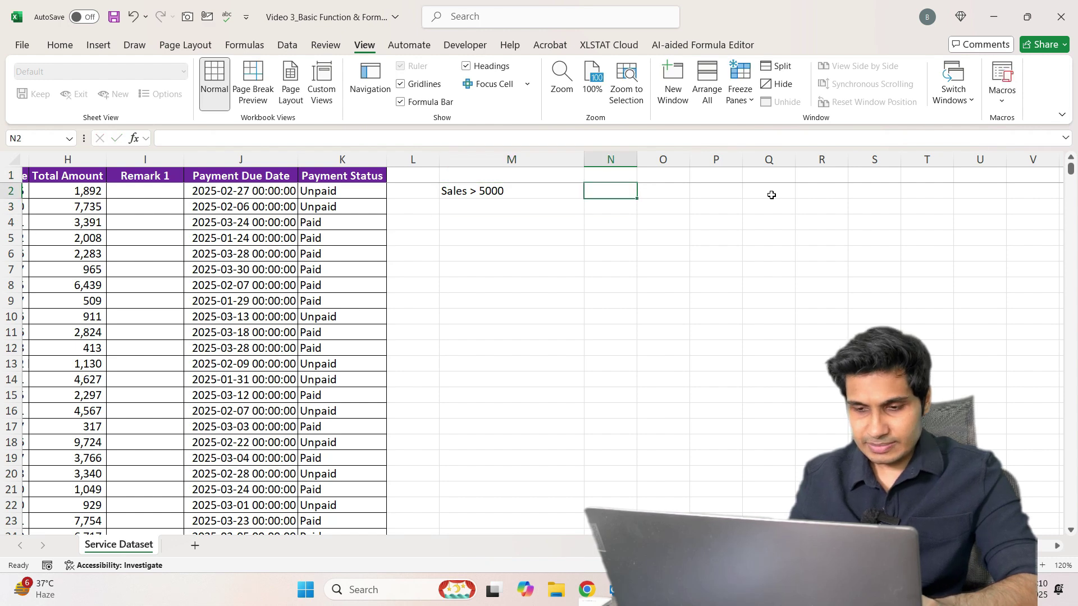
{"action": "type", "text": "More than Average"}
{"action": "key", "text": "Return"}
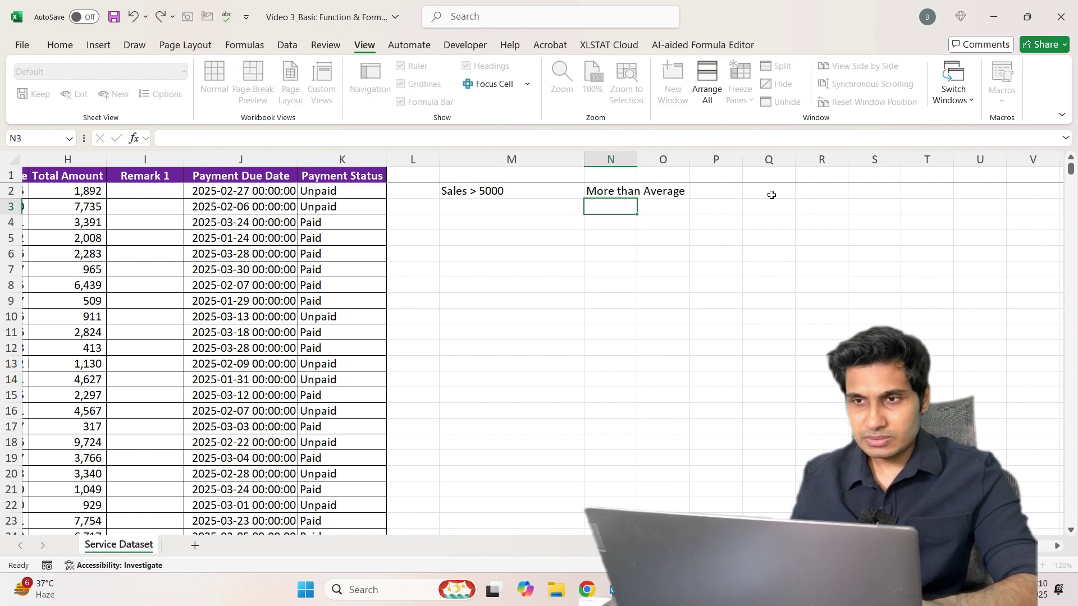
- Note the second rule: "Sales <=5000" in M3 and "Less than Average" in N3
{"action": "key", "text": "Left"}
{"action": "type", "text": "Sales <"}
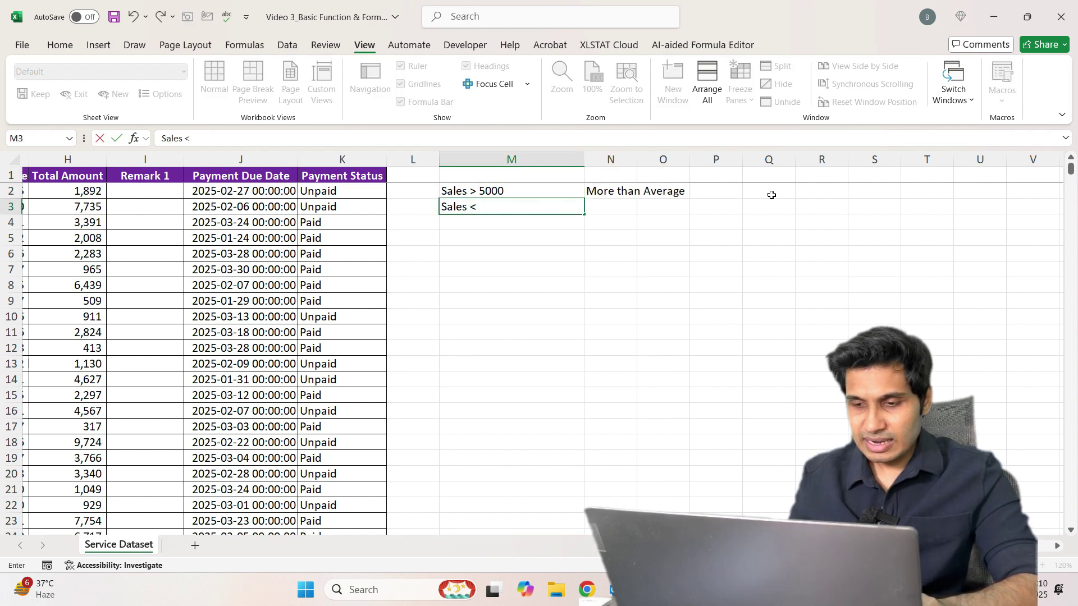
{"action": "type", "text": "=5000"}
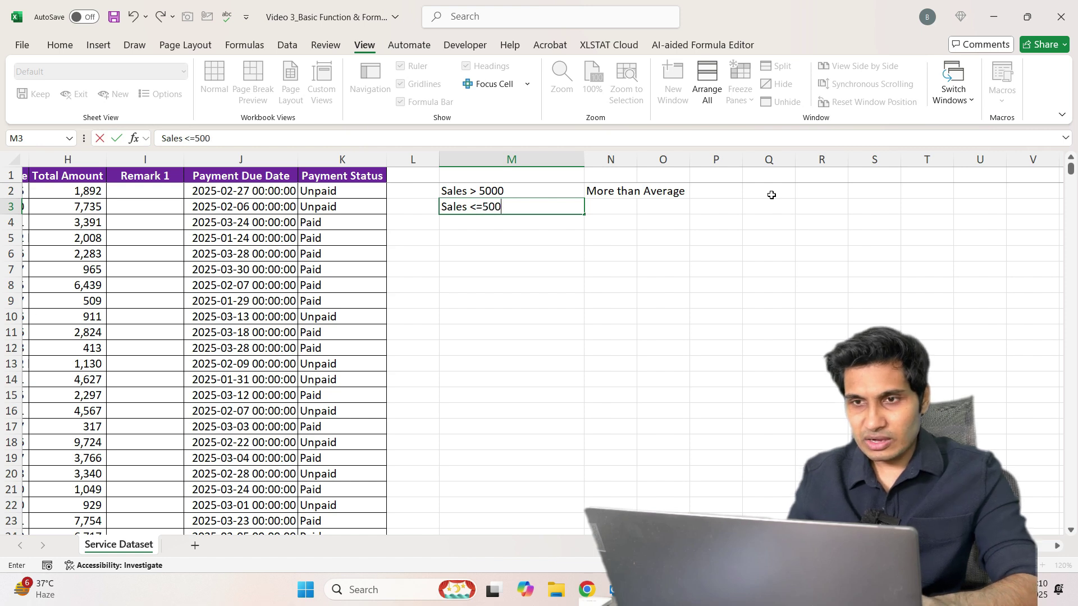
{"action": "key", "text": "Return"}
{"action": "key", "text": "Up"}
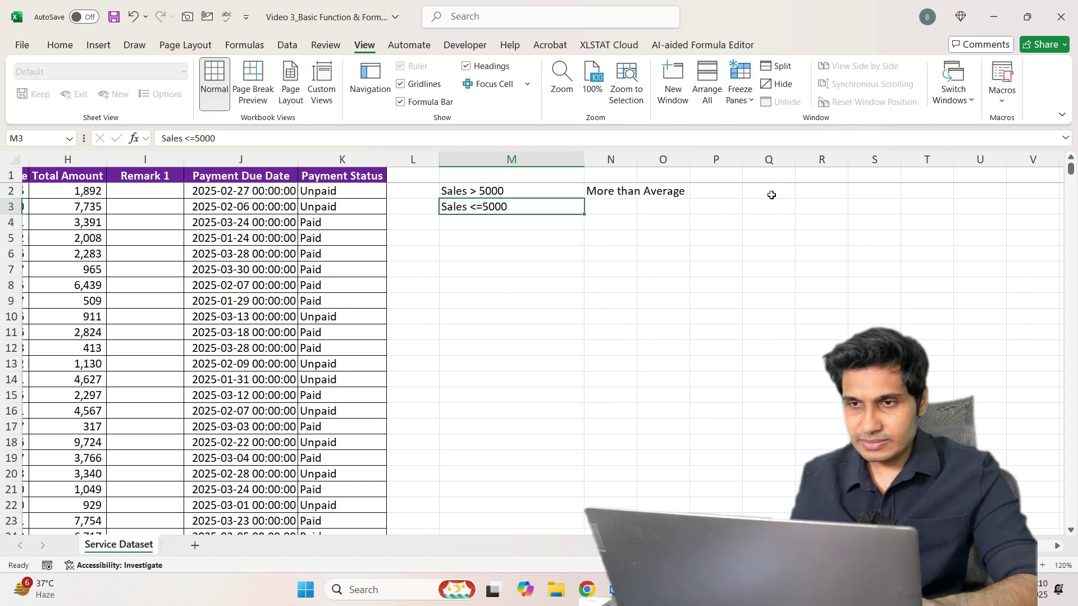
{"action": "key", "text": "Right"}
{"action": "type", "text": "Less than Average"}
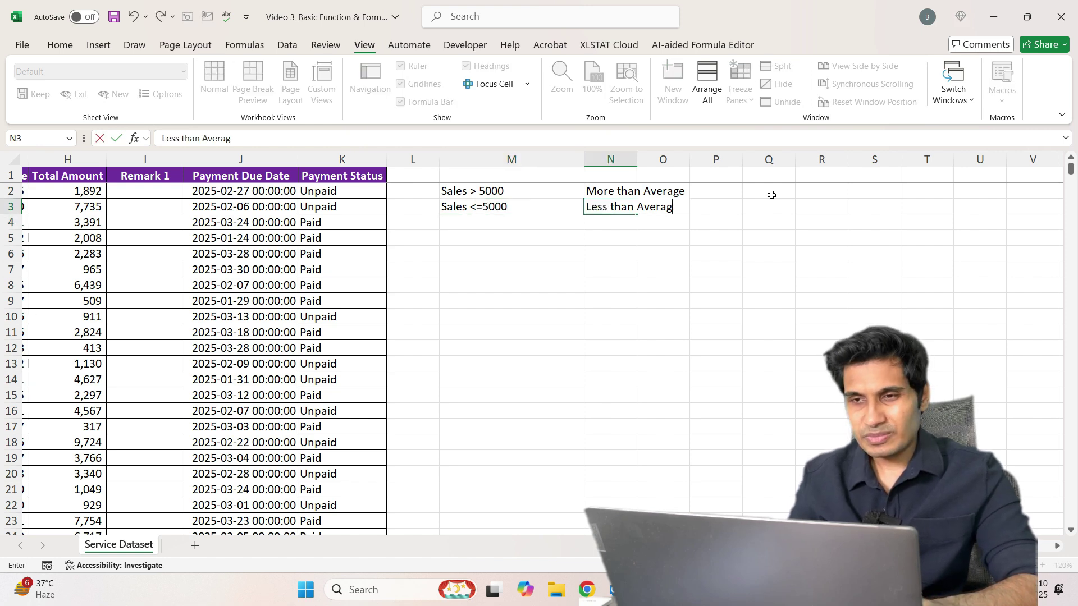
{"action": "key", "text": "Return"}
- Review the empty Remark 1 column alongside the sales conditions and their remark labels in columns M and N
{"action": "key", "text": "Up"}
{"action": "key", "text": "Up"}
{"action": "key", "text": "Left"}
{"action": "key", "text": "Left"}
{"action": "key", "text": "Left"}
{"action": "key", "text": "Left"}
{"action": "key", "text": "Left"}
{"action": "key", "text": "Left"}
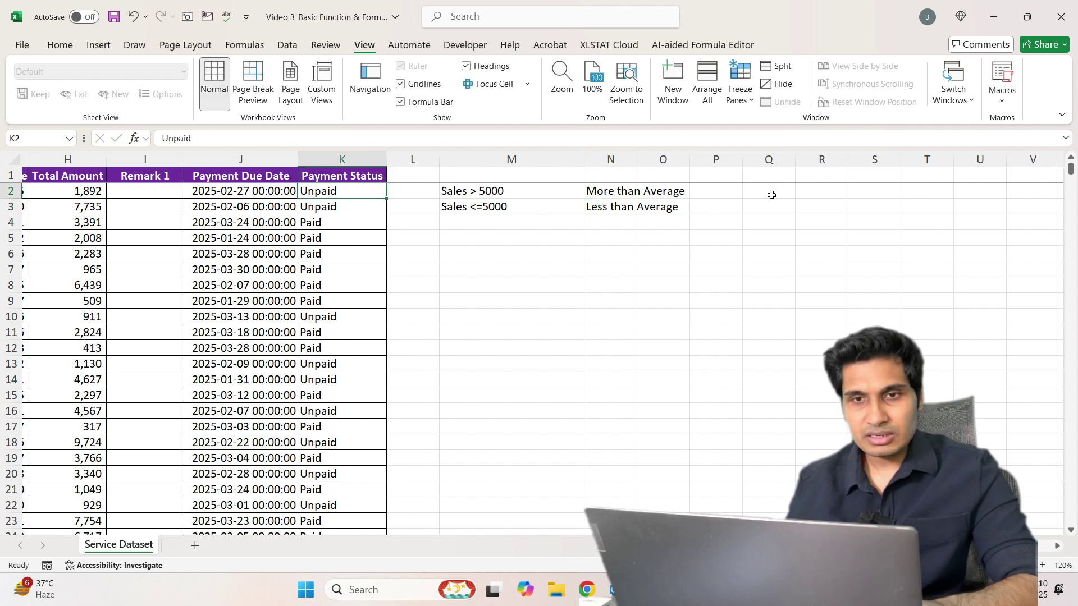
{"action": "key", "text": "Left"}
{"action": "key", "text": "Left"}
{"action": "key", "text": "Left"}
{"action": "key", "text": "Left"}
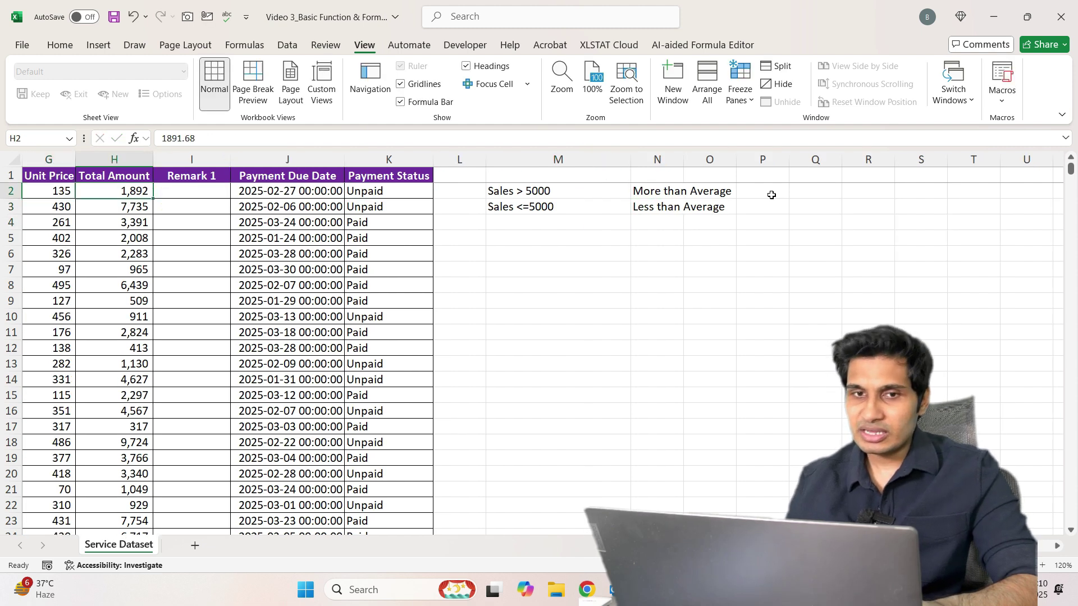
{"action": "key", "text": "Left"}
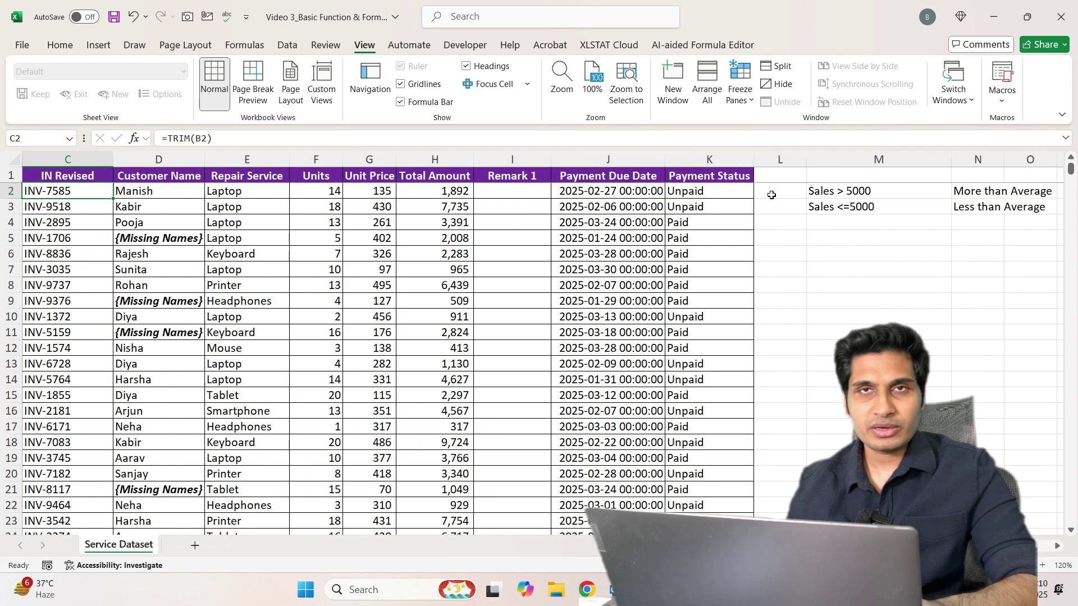
{"action": "left_click", "coordinate": [532, 191]}
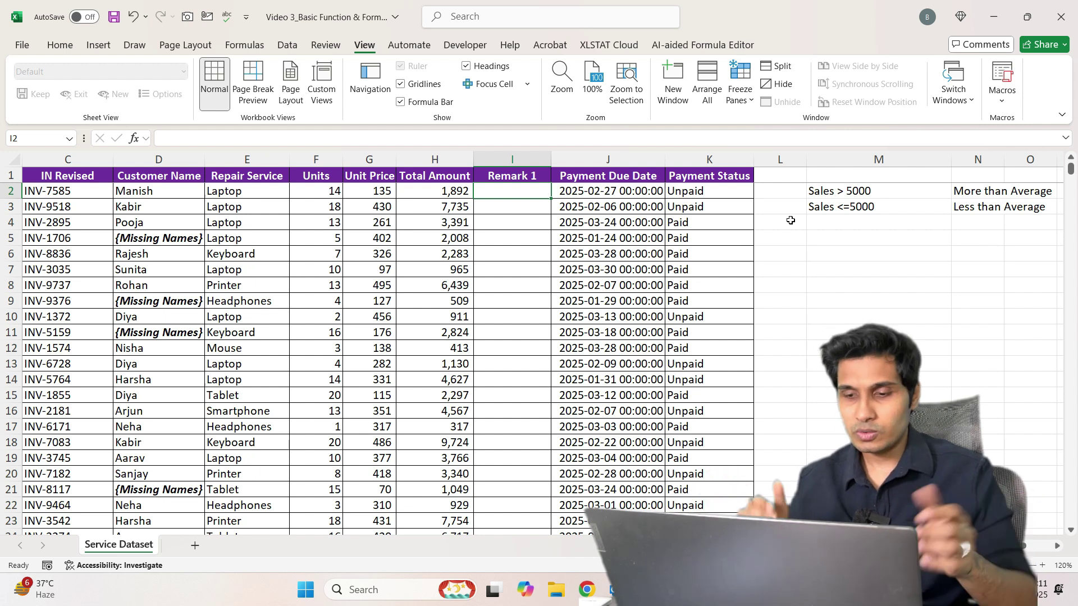
{"action": "left_click", "coordinate": [976, 192]}
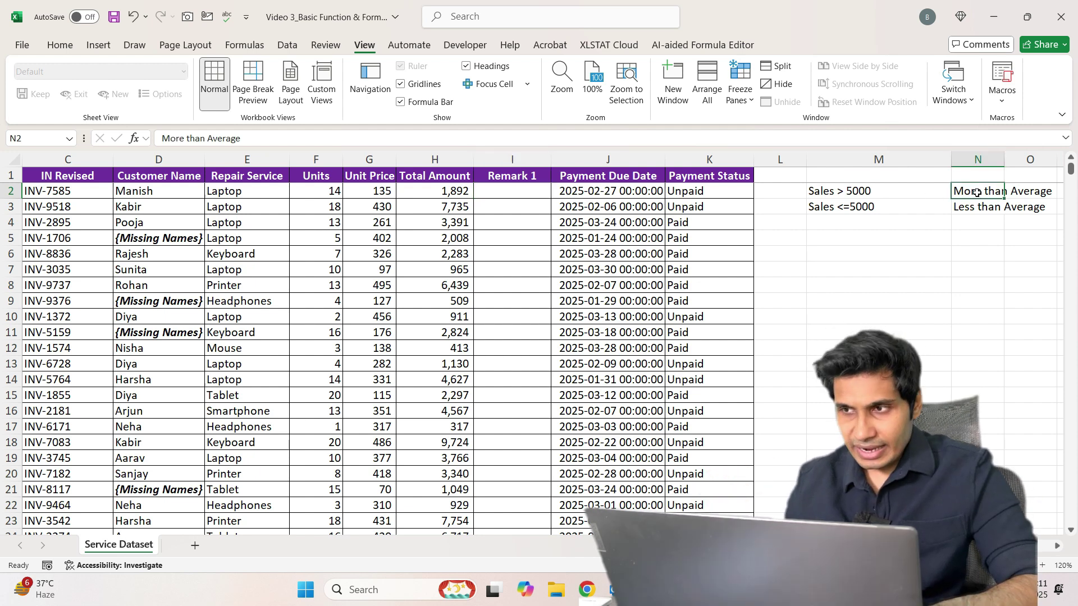
{"action": "left_click", "coordinate": [893, 189]}
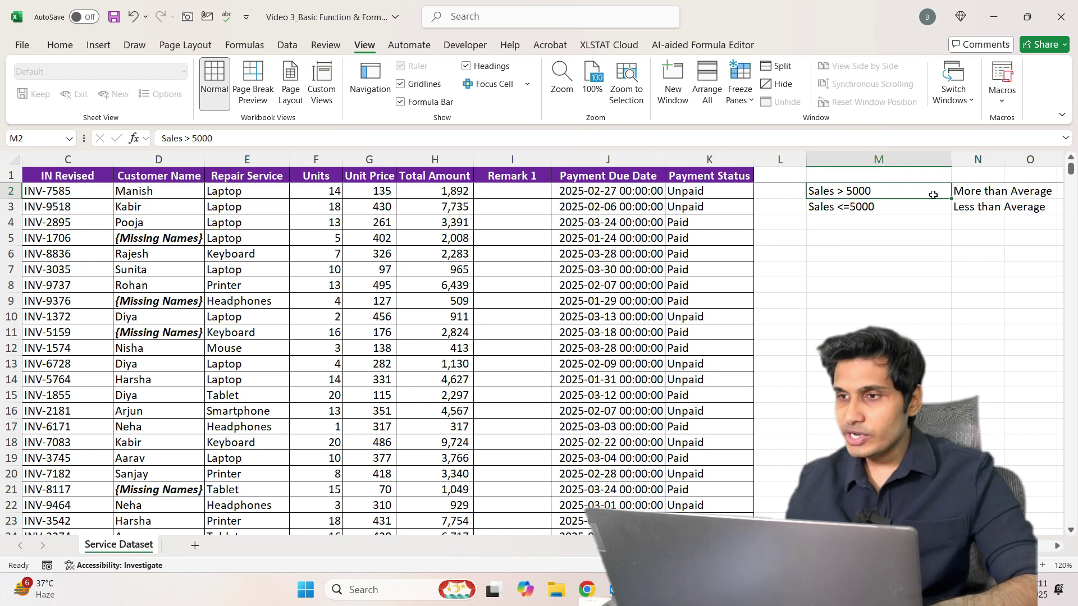
{"action": "left_click", "coordinate": [971, 194]}
{"action": "left_click", "coordinate": [889, 192]}
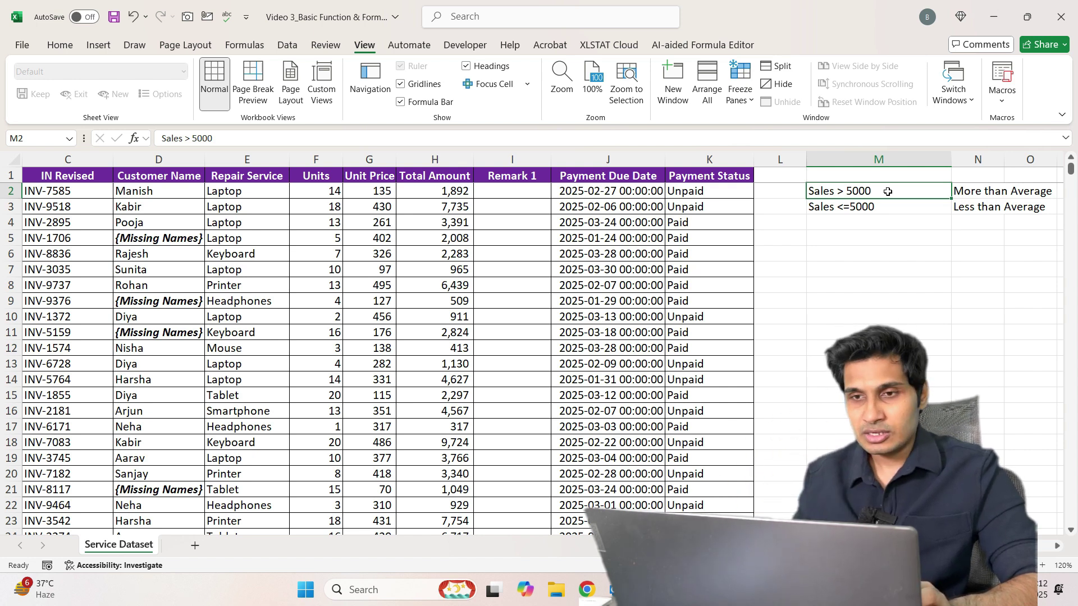
- Begin an IF formula in I2 that tests H2>5000 and returns "More than Average" when true
{"action": "left_click", "coordinate": [518, 193]}
{"action": "type", "text": "="}
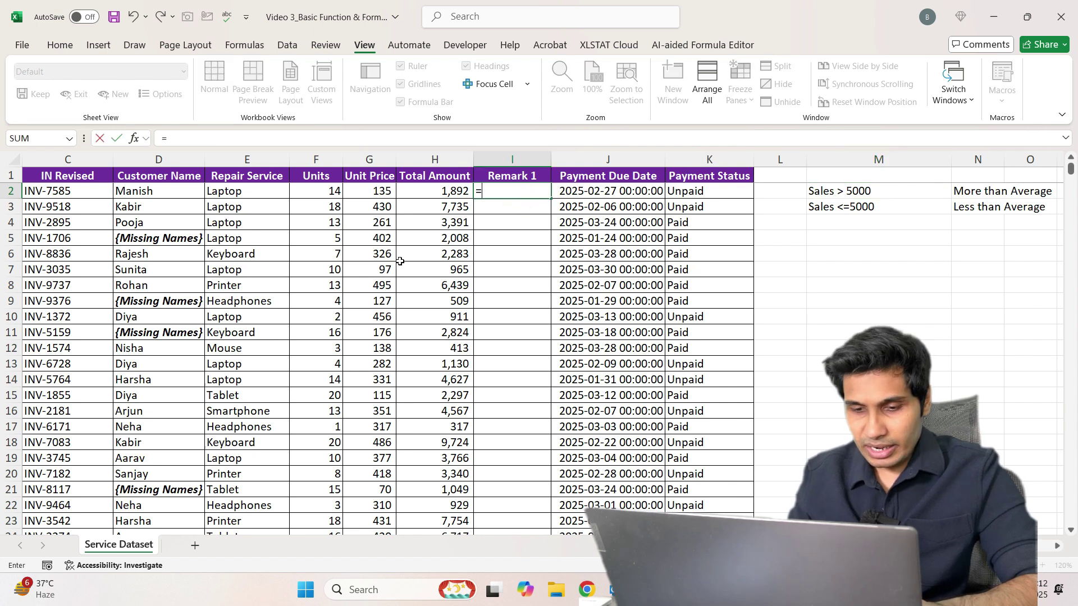
{"action": "type", "text": "IF("}
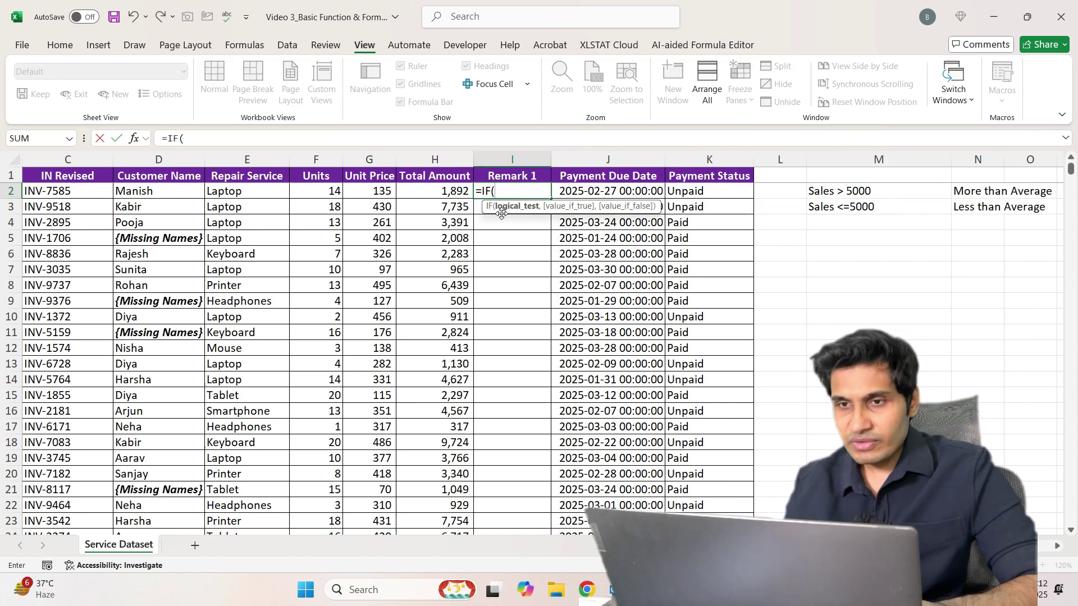
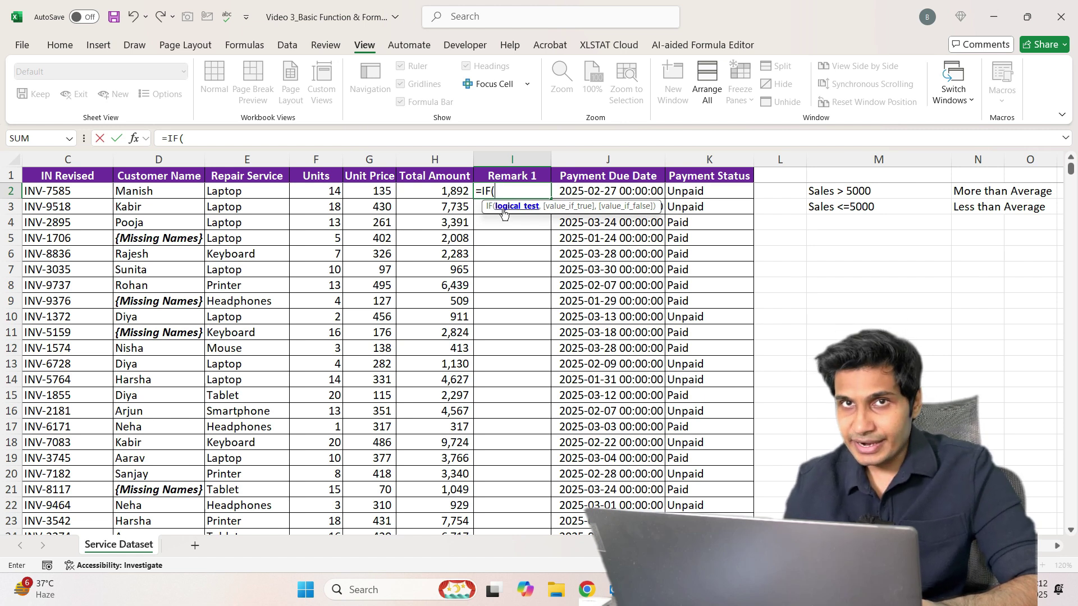
{"action": "left_click", "coordinate": [435, 192]}
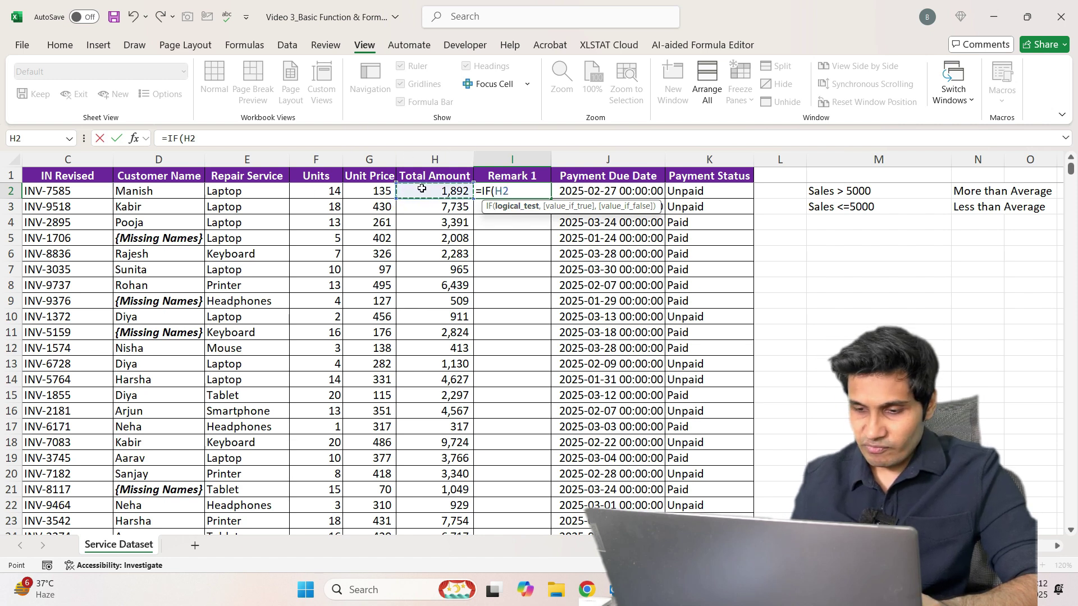
{"action": "type", "text": ">500"}
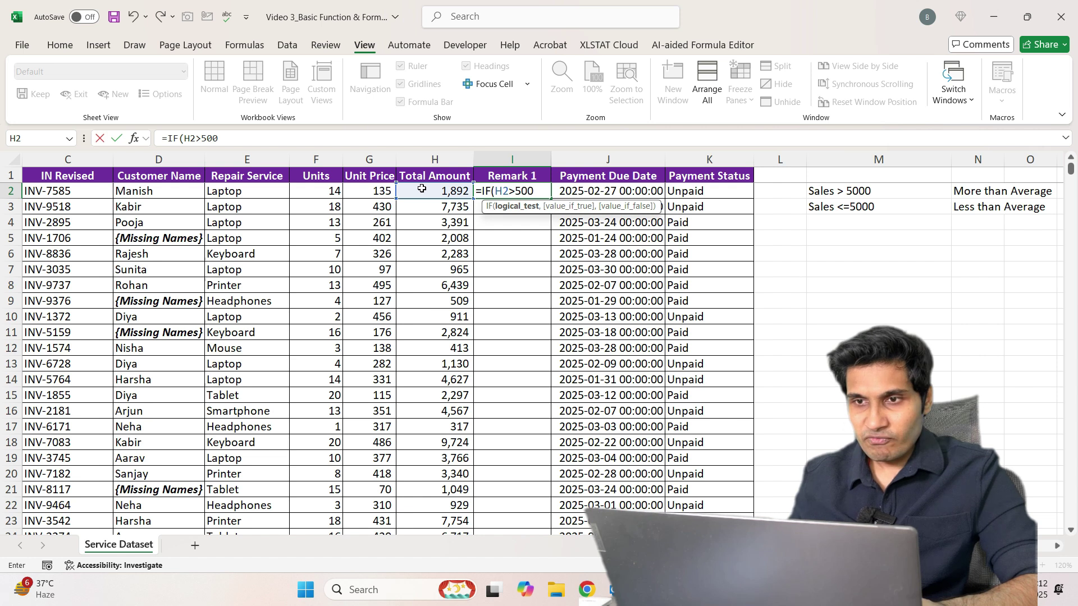
{"action": "type", "text": "0,"}
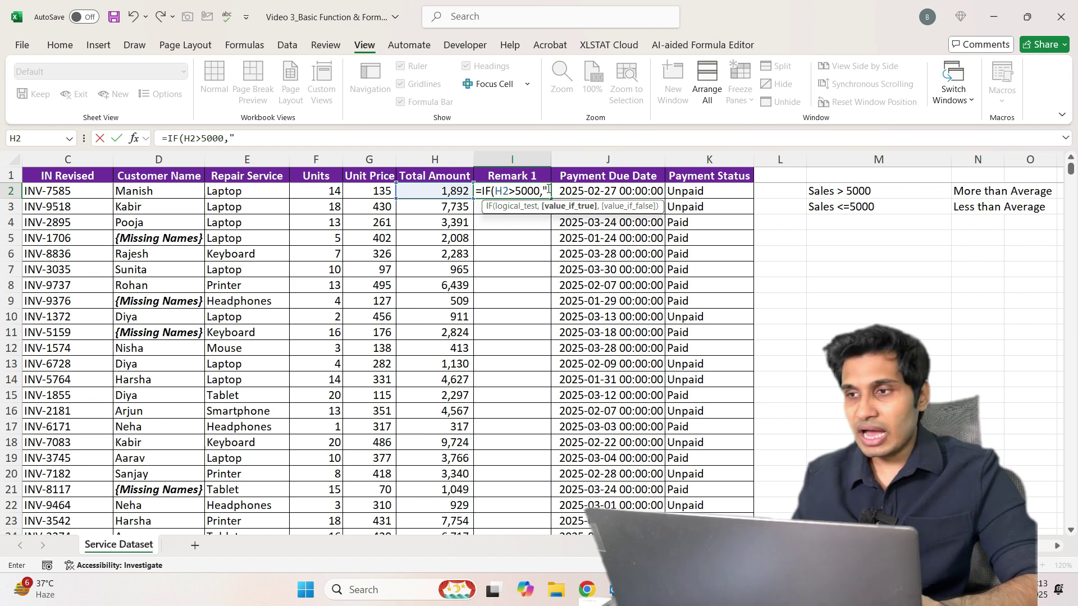
{"action": "type", "text": "More than"}
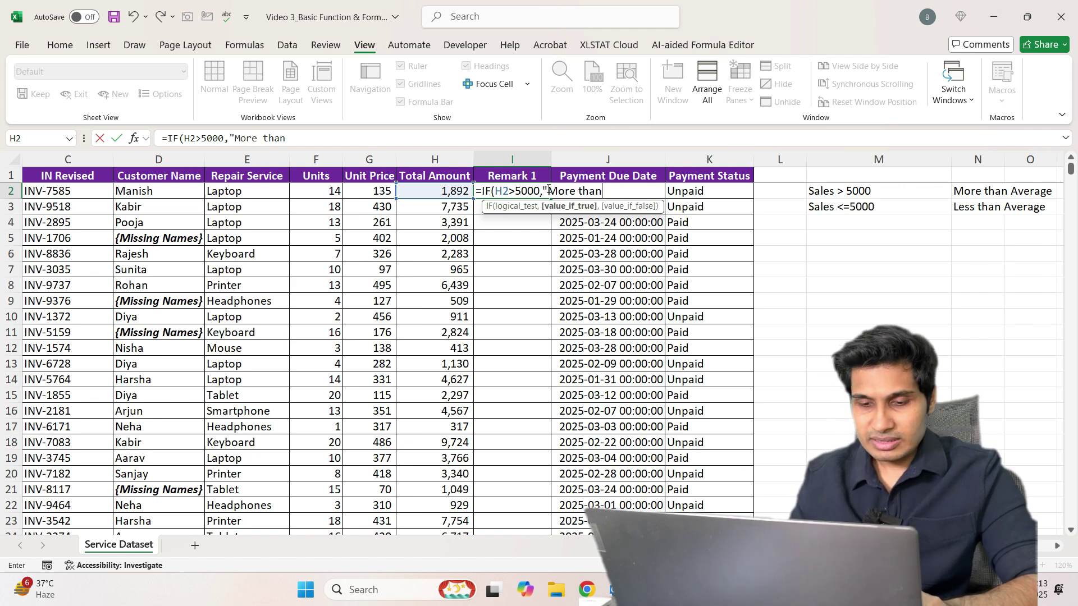
{"action": "type", "text": " Average\""}
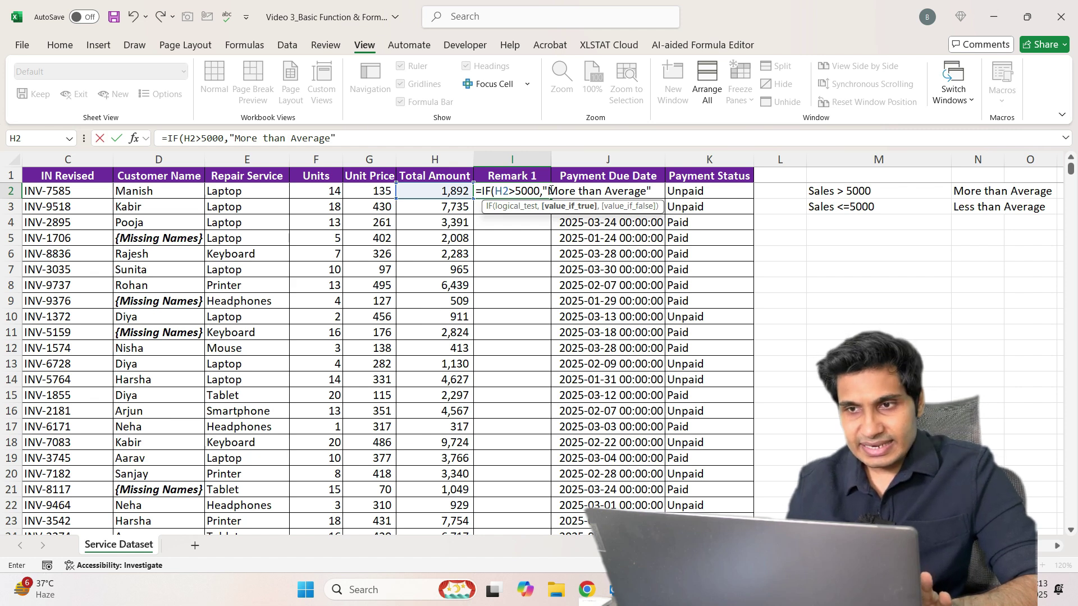
- Complete the I2 IF formula with "Less than Average" as the value if false
{"action": "left_click", "coordinate": [550, 191]}
{"action": "left_click_drag", "start_coordinate": [570, 191], "coordinate": [647, 191]}
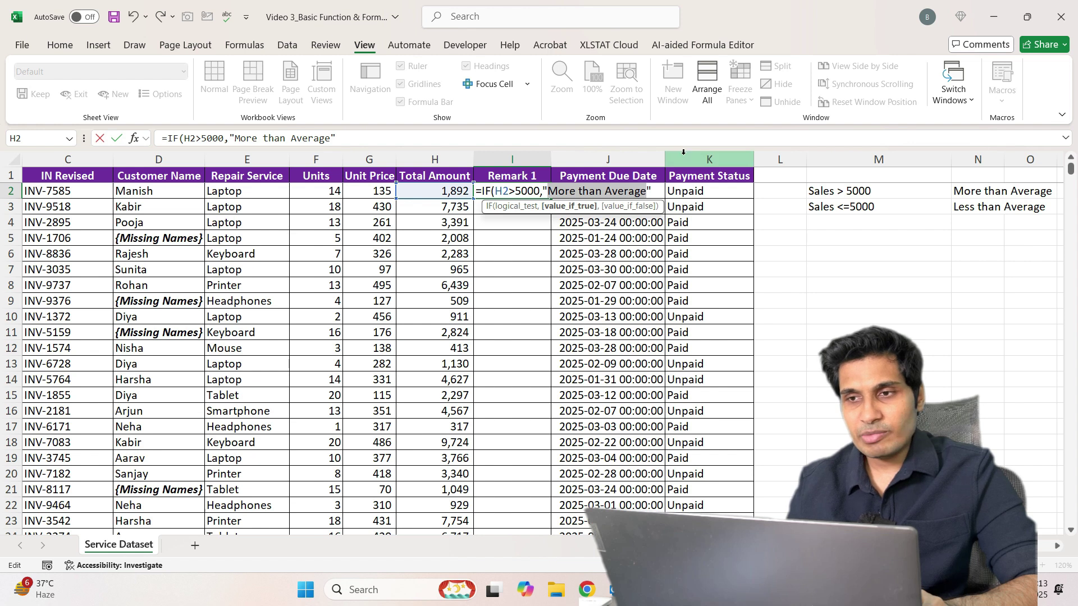
{"action": "left_click", "coordinate": [657, 191]}
{"action": "type", "text": ","}
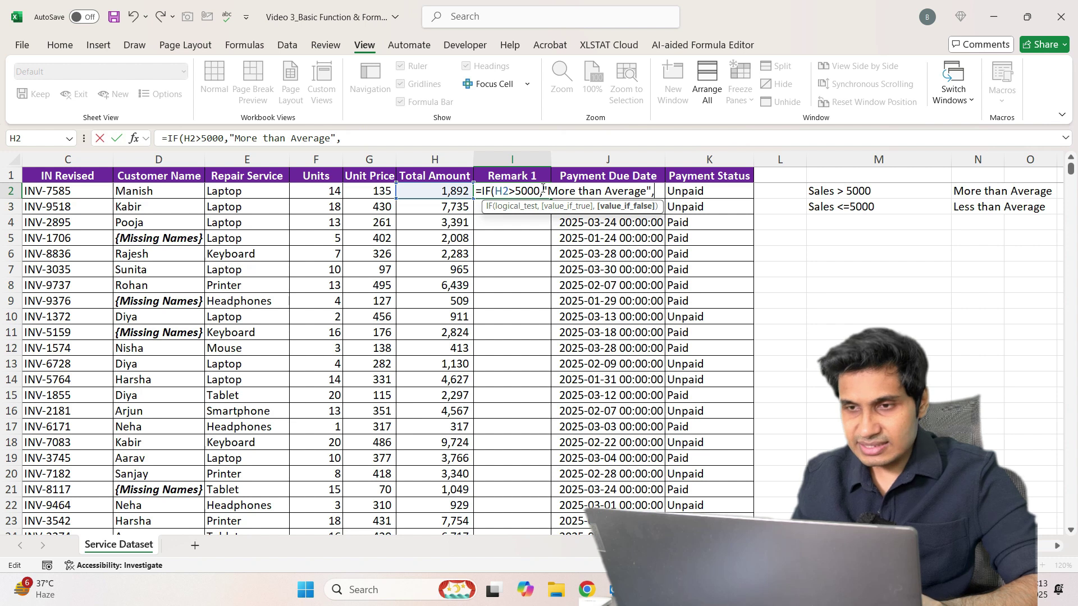
{"action": "type", "text": "\"Less than Average\""}
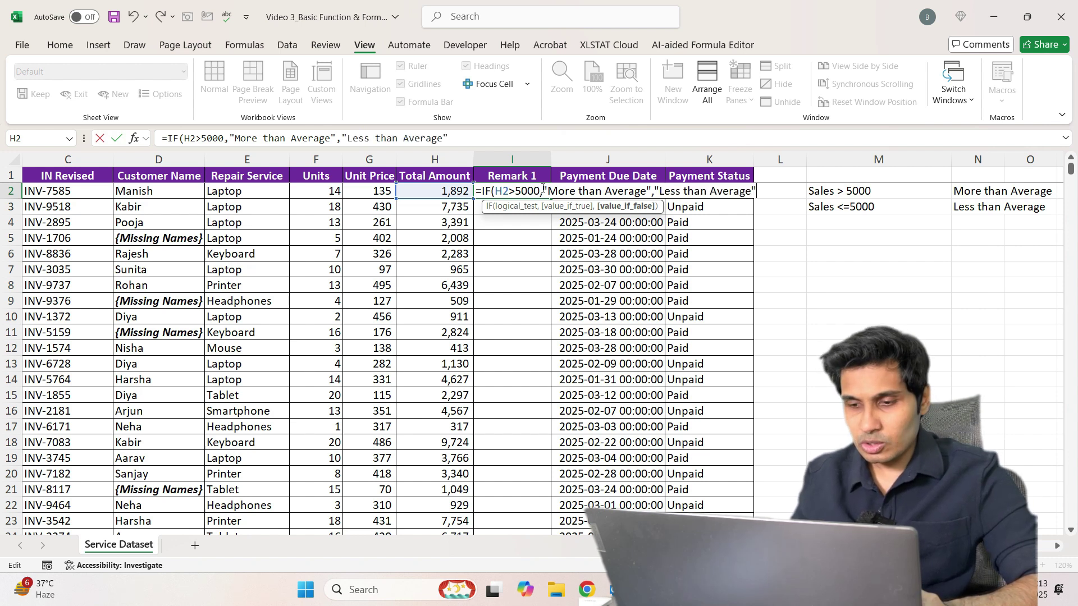
{"action": "type", "text": ")"}
{"action": "key", "text": "Return"}
{"action": "left_click", "coordinate": [543, 191]}
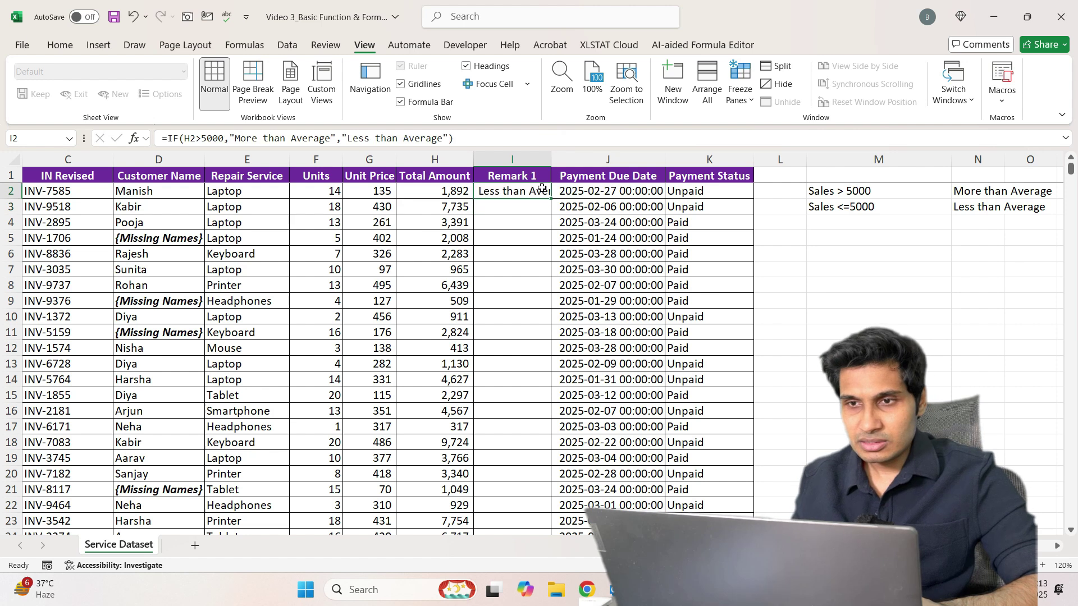
- Fit column I to its contents and fill the I2 formula down the Remark 1 column
{"action": "double_click", "coordinate": [553, 157]}
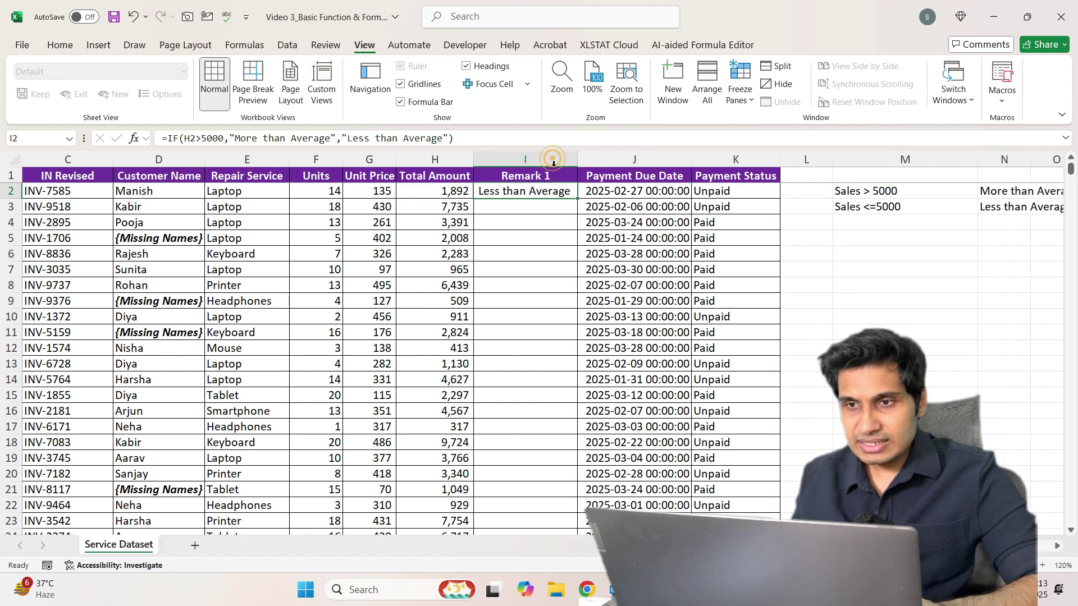
{"action": "double_click", "coordinate": [576, 199]}
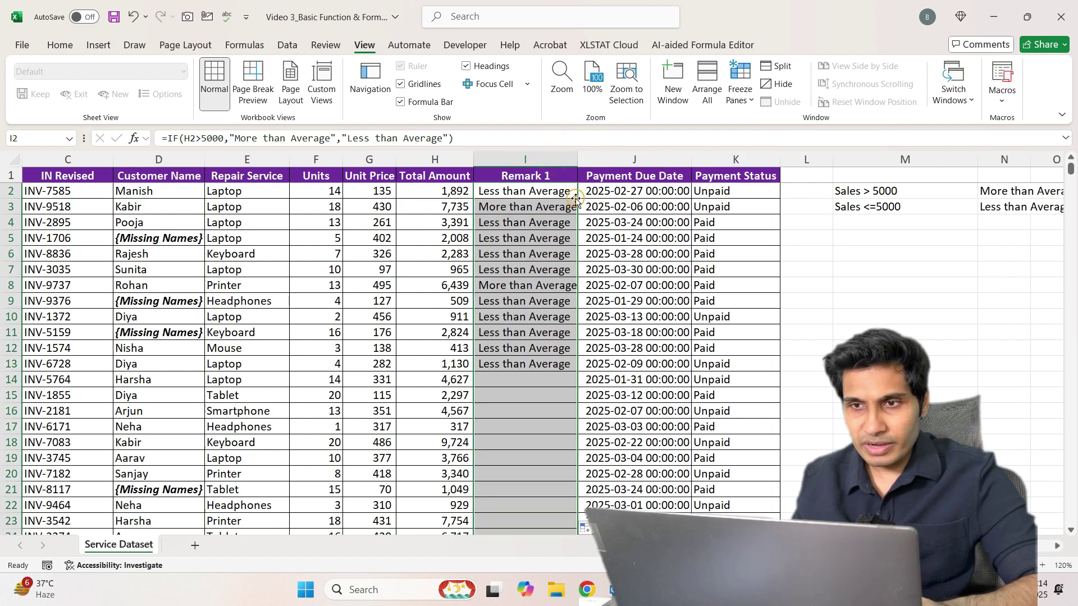
- Check the Remark 1 labels against their Total Amount values in rows 2, 3, 8 and 24
{"action": "left_click", "coordinate": [537, 191]}
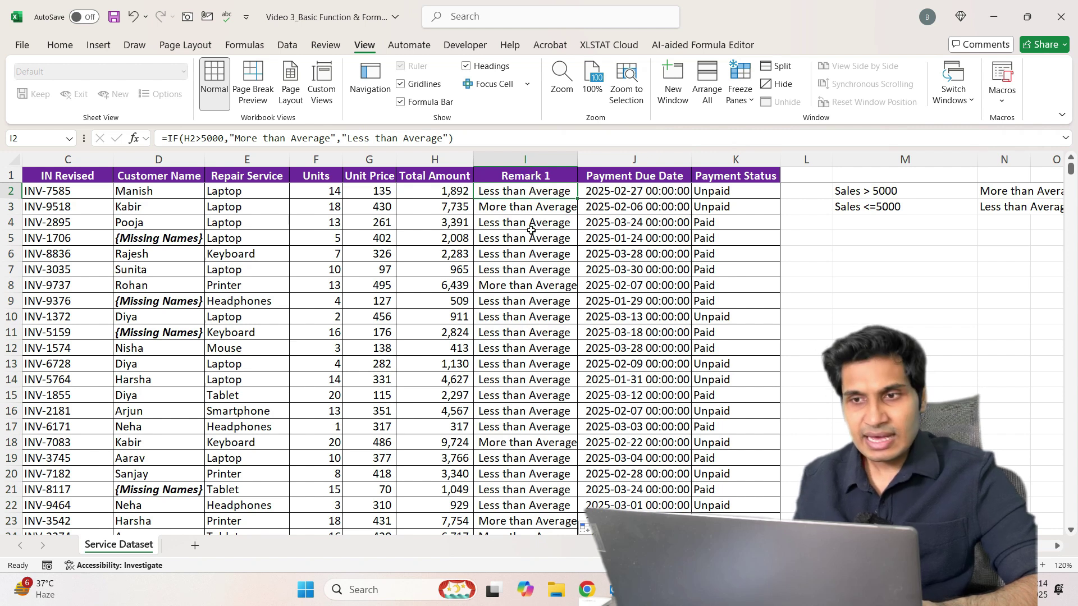
{"action": "left_click", "coordinate": [523, 212]}
{"action": "left_click", "coordinate": [438, 208]}
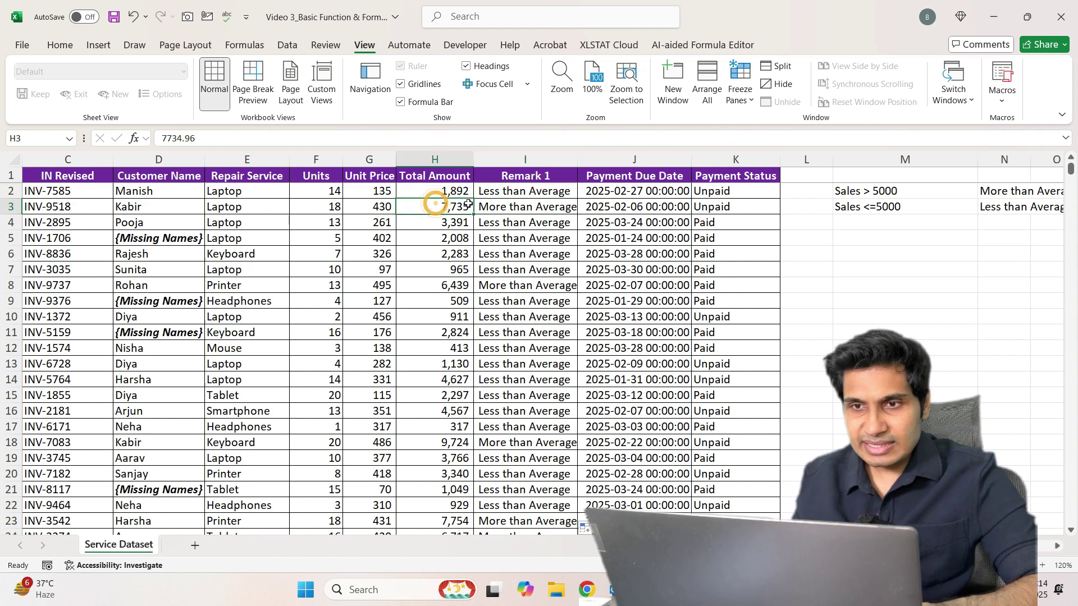
{"action": "left_click", "coordinate": [507, 205]}
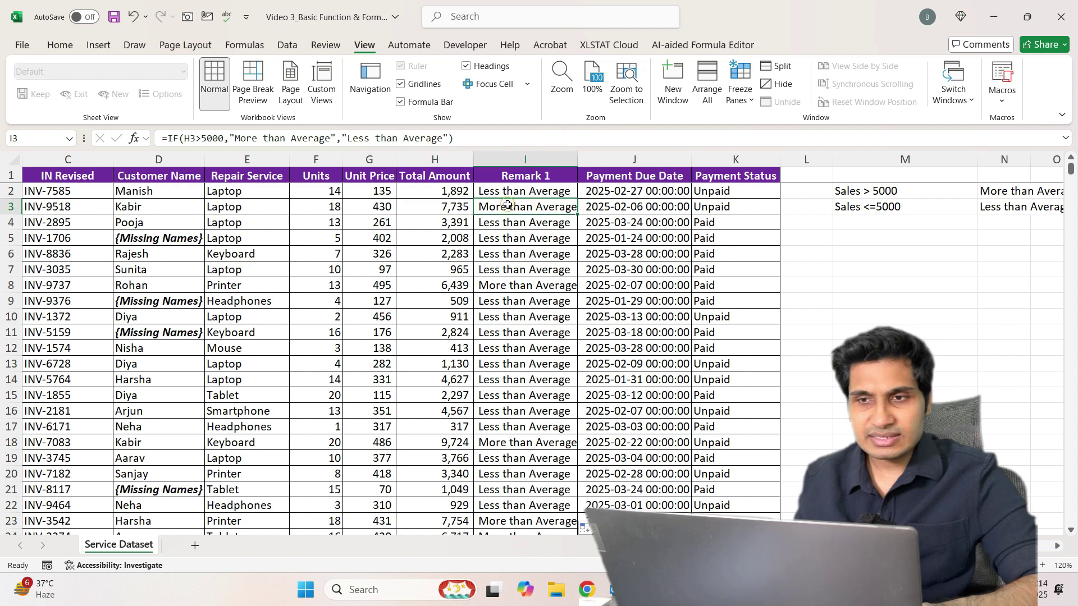
{"action": "left_click", "coordinate": [446, 286]}
{"action": "left_click", "coordinate": [494, 285]}
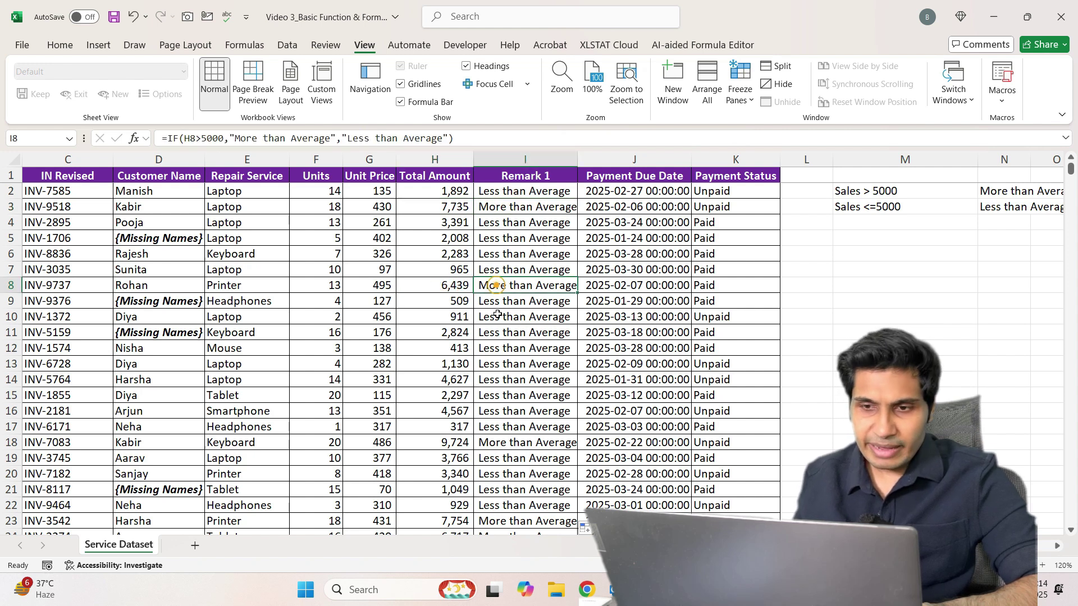
{"action": "scroll", "coordinate": [464, 387], "scroll_direction": "down", "scroll_amount": 2}
{"action": "left_click", "coordinate": [449, 421]}
{"action": "left_click", "coordinate": [502, 432]}
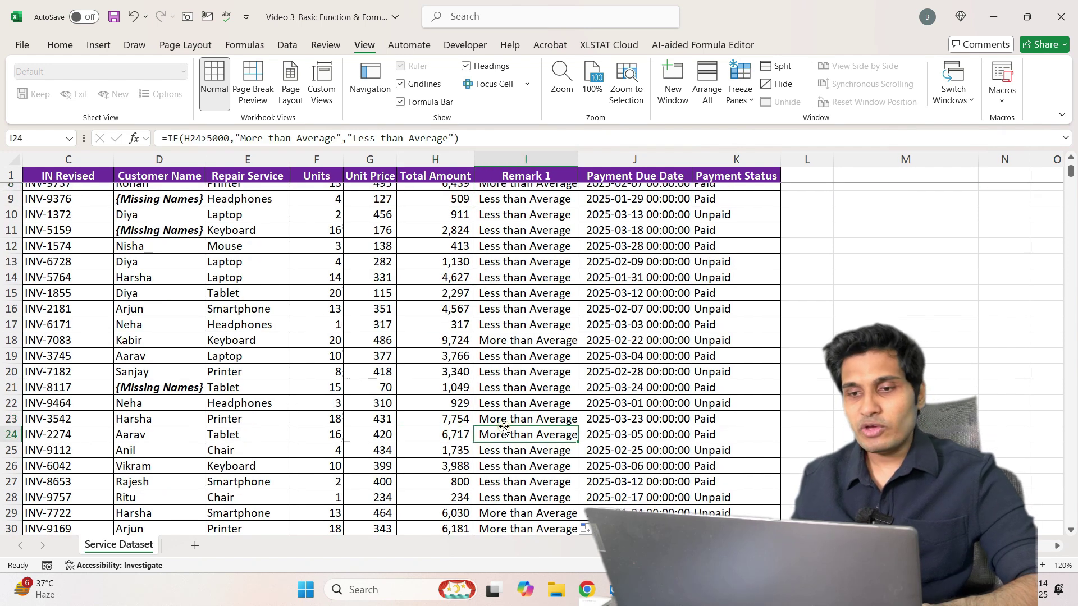
- Refit the Remark 1 column so its longest label fits
{"action": "scroll", "coordinate": [483, 241], "scroll_direction": "up", "scroll_amount": 3}
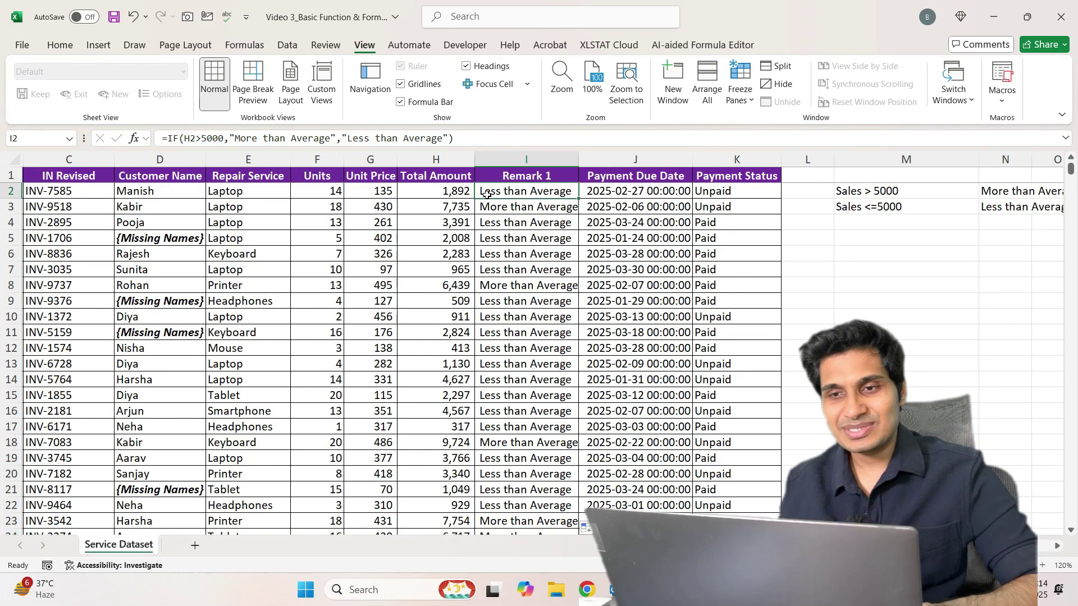
{"action": "left_click", "coordinate": [486, 193]}
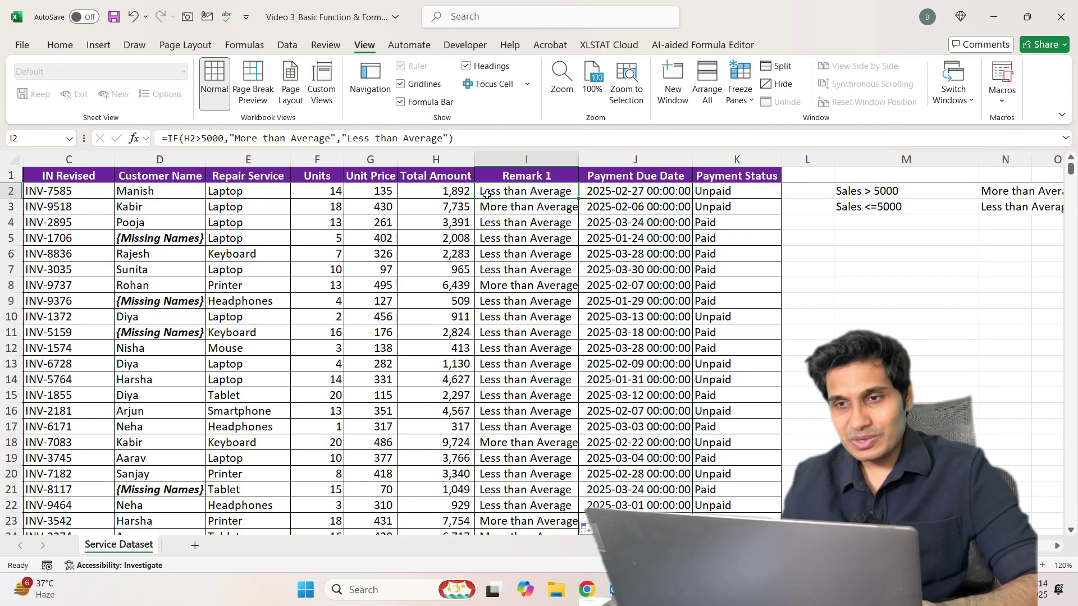
{"action": "double_click", "coordinate": [578, 162]}
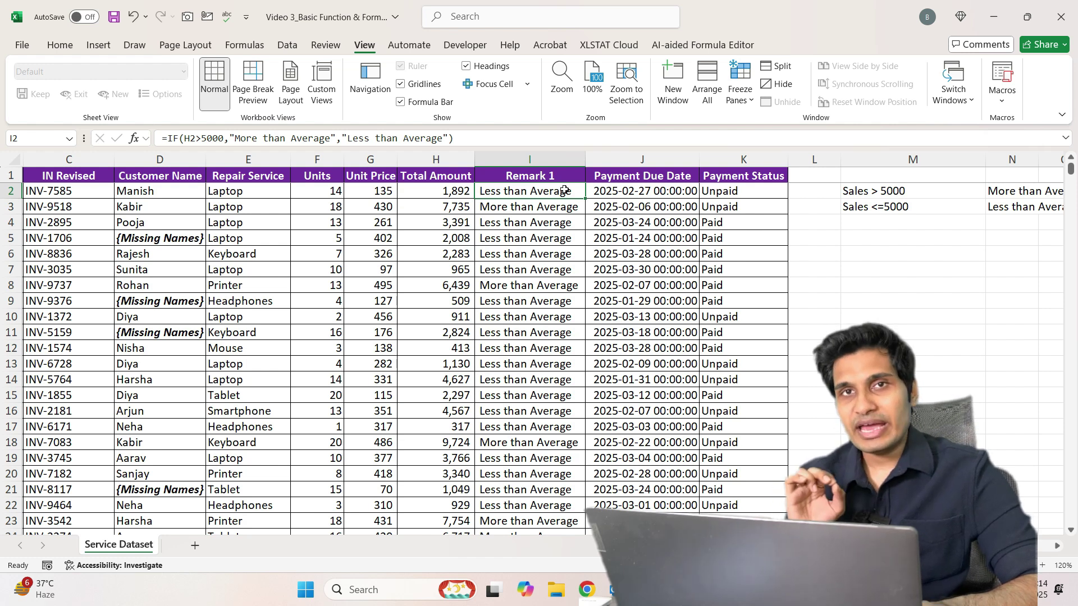
- Note the first rule of a second set: "Sales>7000" in M5 and "Extraordinary Sales" in N5
{"action": "scroll", "coordinate": [564, 191], "scroll_direction": "right", "scroll_amount": 2}
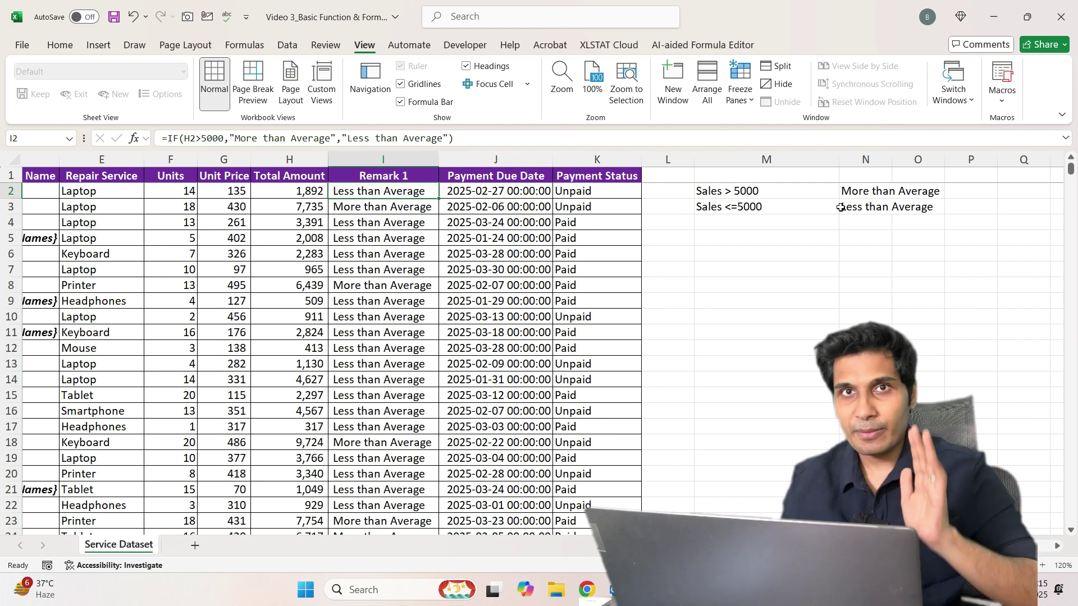
{"action": "left_click", "coordinate": [724, 240]}
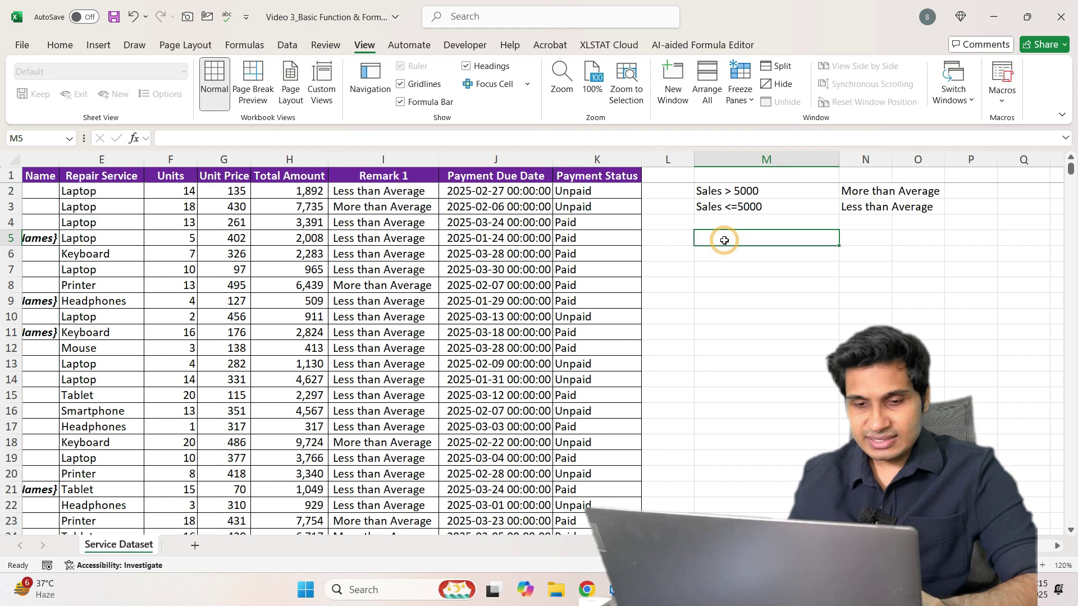
{"action": "type", "text": "Sales "}
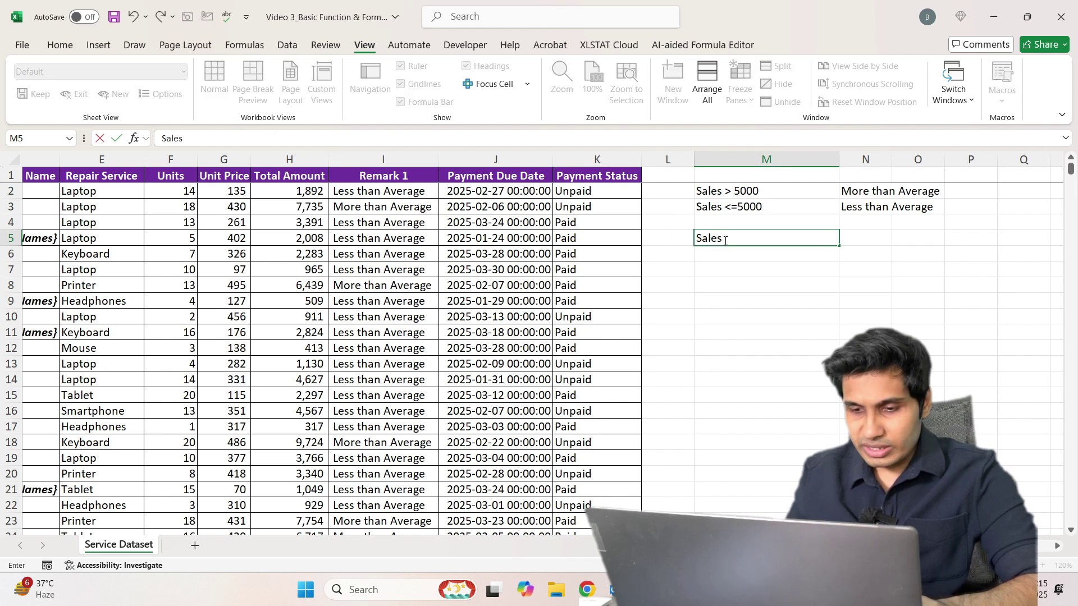
{"action": "type", "text": ">7000"}
{"action": "key", "text": "Tab"}
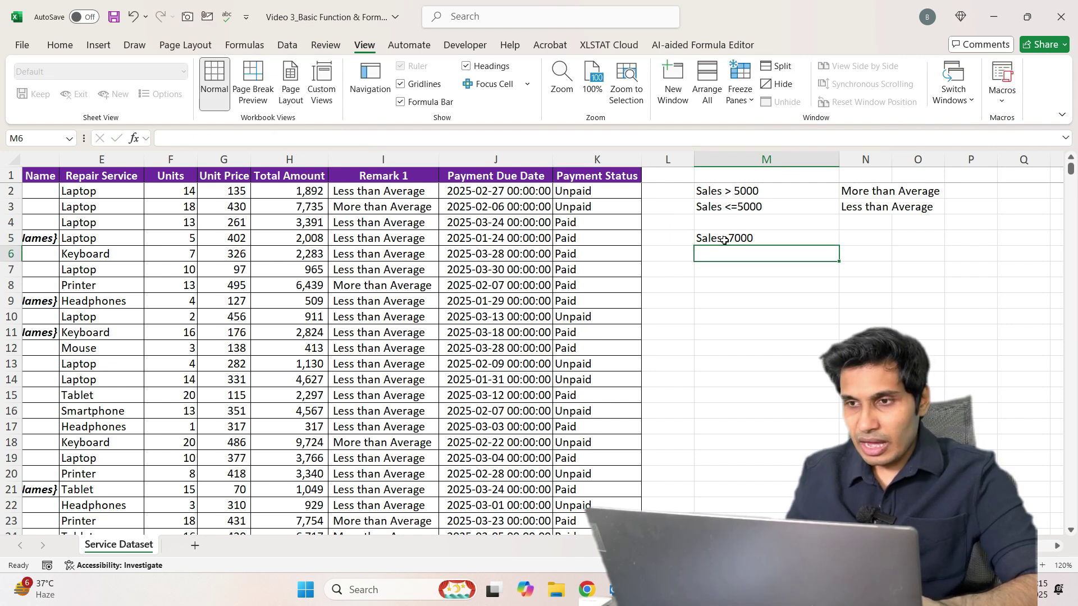
{"action": "type", "text": "Extra"}
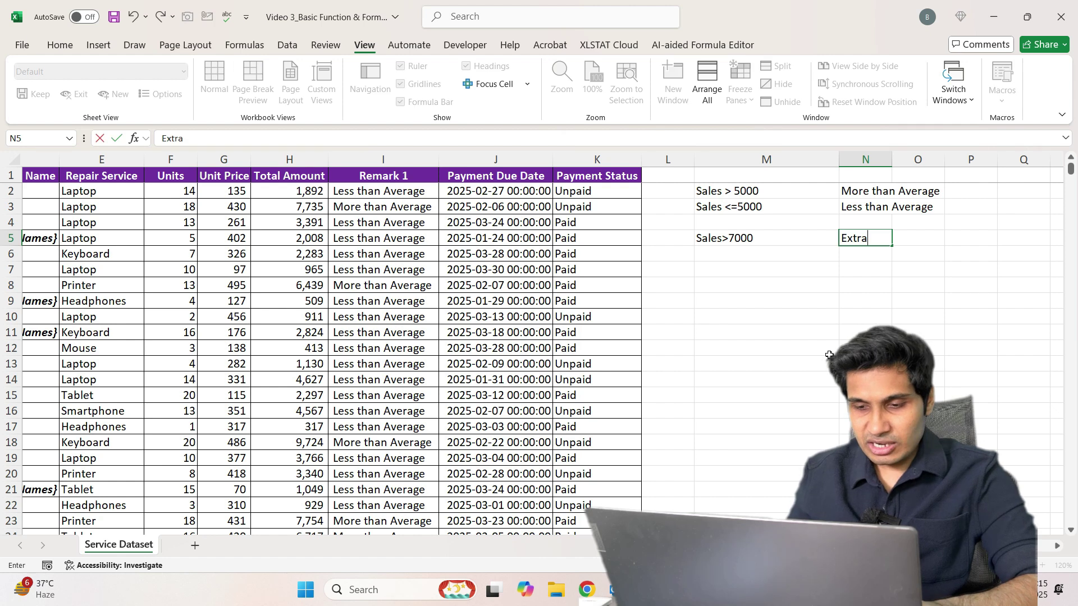
{"action": "type", "text": "ordinary Sales"}
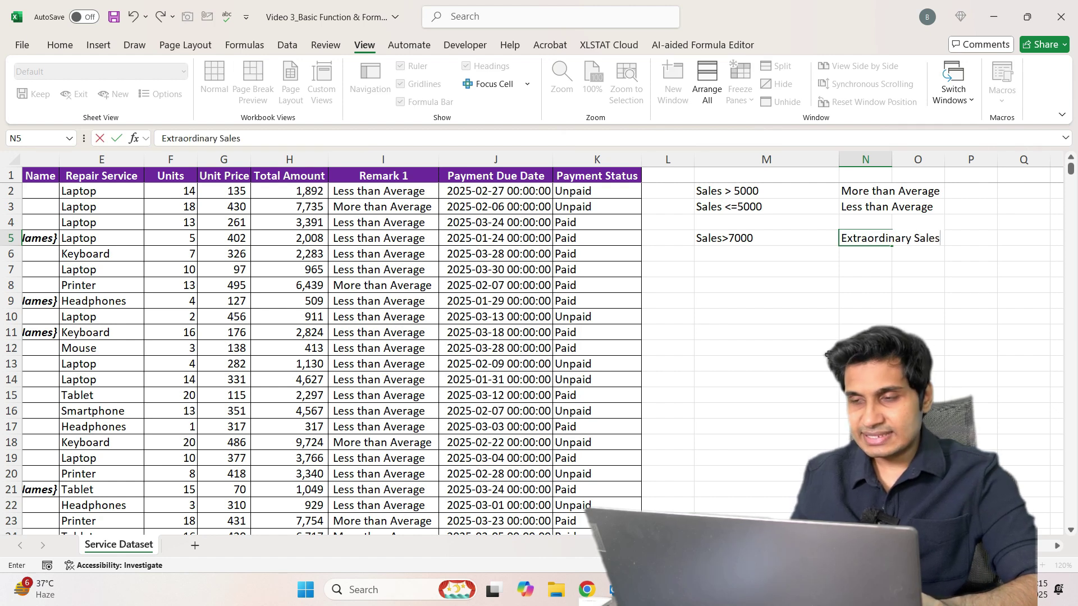
{"action": "key", "text": "Return"}
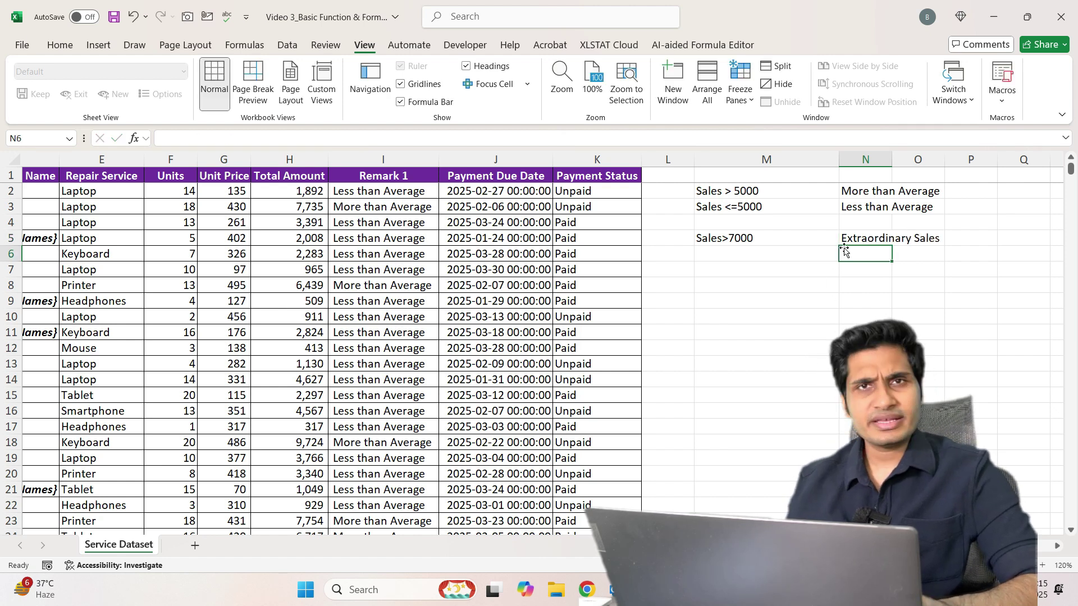
- Enter "Sales is between 4000-7000" in M6 with "Good Sales" in N6, and the condition "Sales <4000" in M7
{"action": "left_click", "coordinate": [757, 254]}
{"action": "type", "text": "Sales is"}
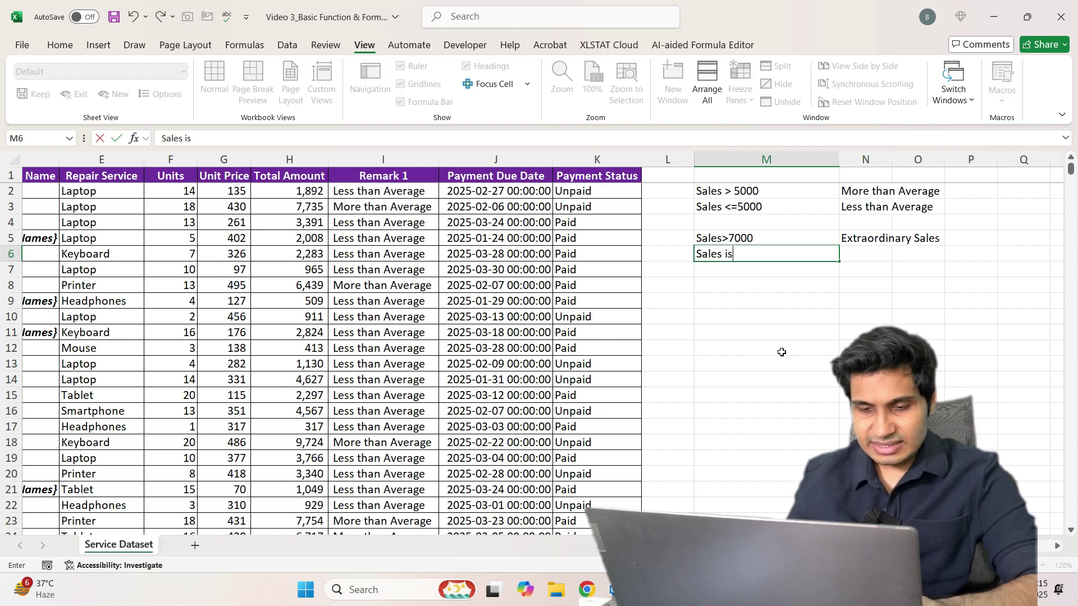
{"action": "type", "text": " between 4000-7000"}
{"action": "key", "text": "ctrl+Return"}
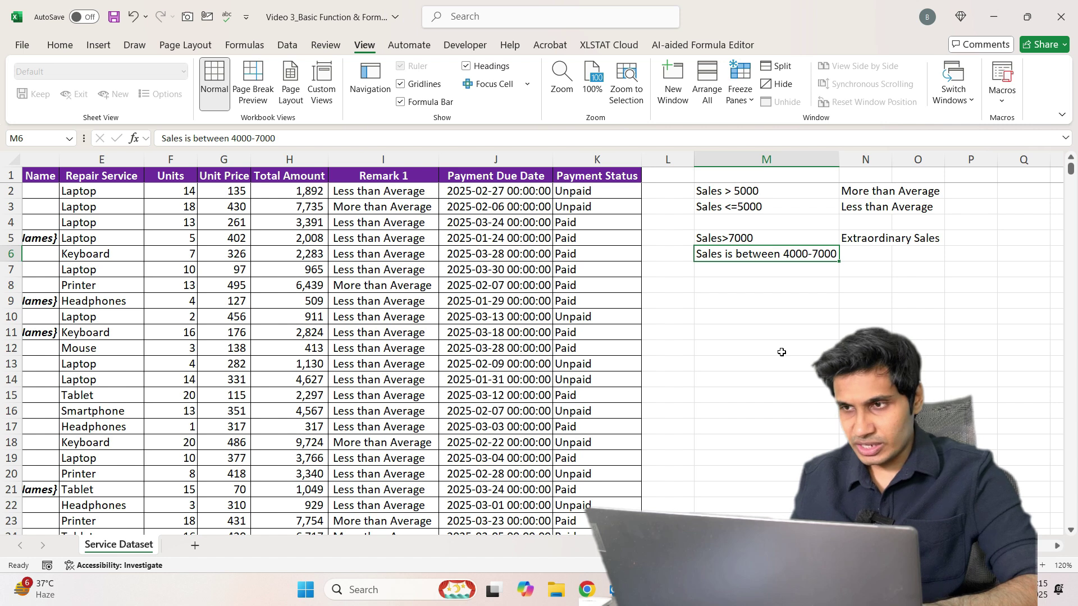
{"action": "key", "text": "Right"}
{"action": "type", "text": "Good Sales"}
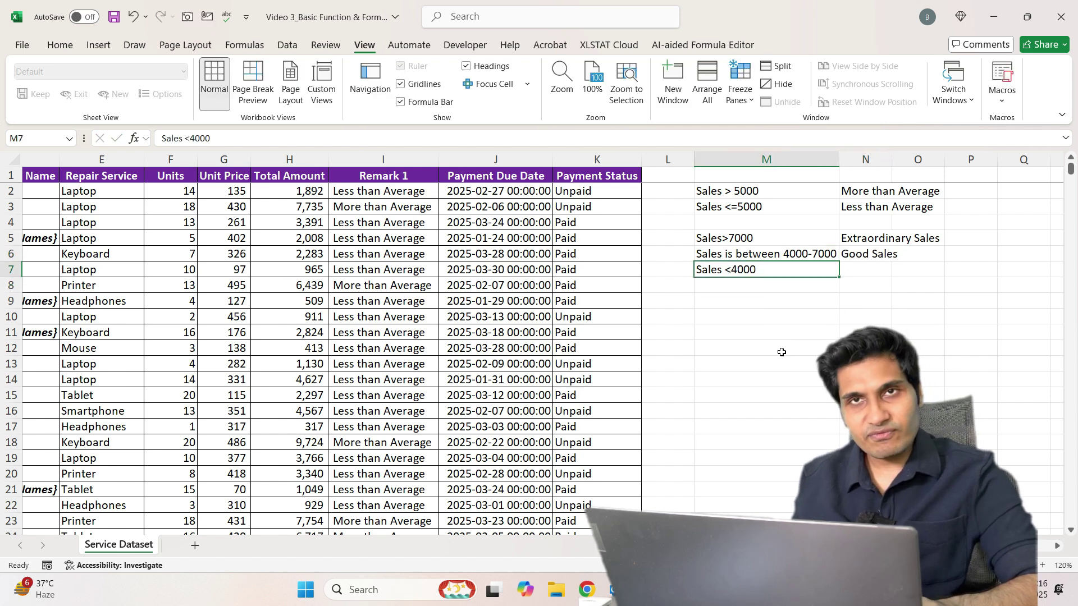
- Enter "Below Average Sales" in N7 as the remark for sales under 4000
{"action": "key", "text": "Right"}
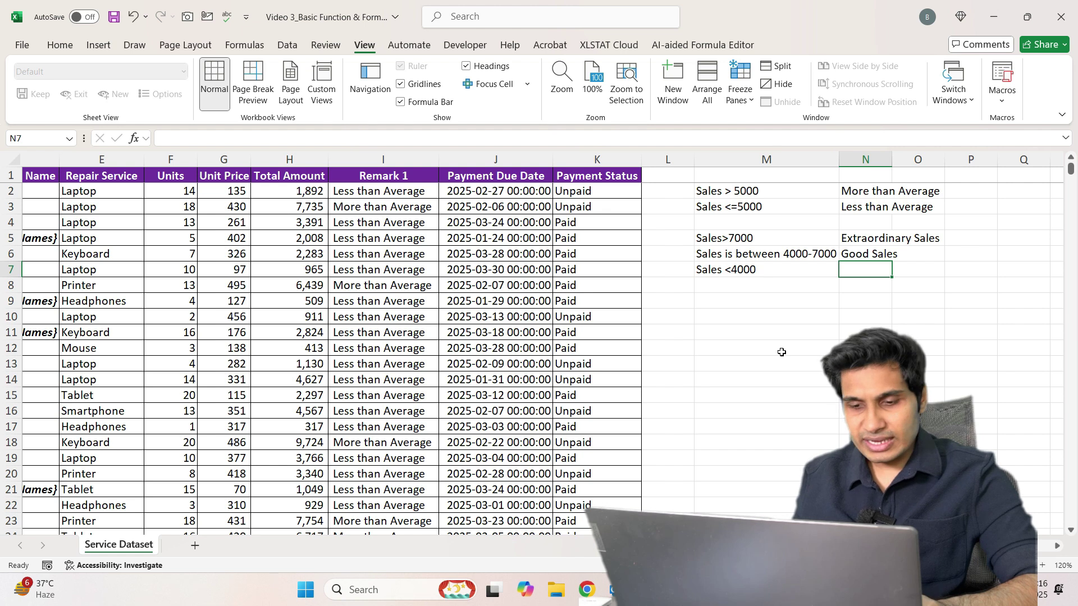
{"action": "type", "text": "Below Average Sales"}
{"action": "key", "text": "Return"}
- Review the three sales conditions in M5:M7 and compare them with the two-outcome IF formula in I2
{"action": "key", "text": "Up"}
{"action": "key", "text": "Left"}
{"action": "key", "text": "Up"}
{"action": "key", "text": "Up"}
{"action": "key", "text": "Down"}
{"action": "key", "text": "Down"}
{"action": "key", "text": "Down"}
{"action": "key", "text": "Down"}
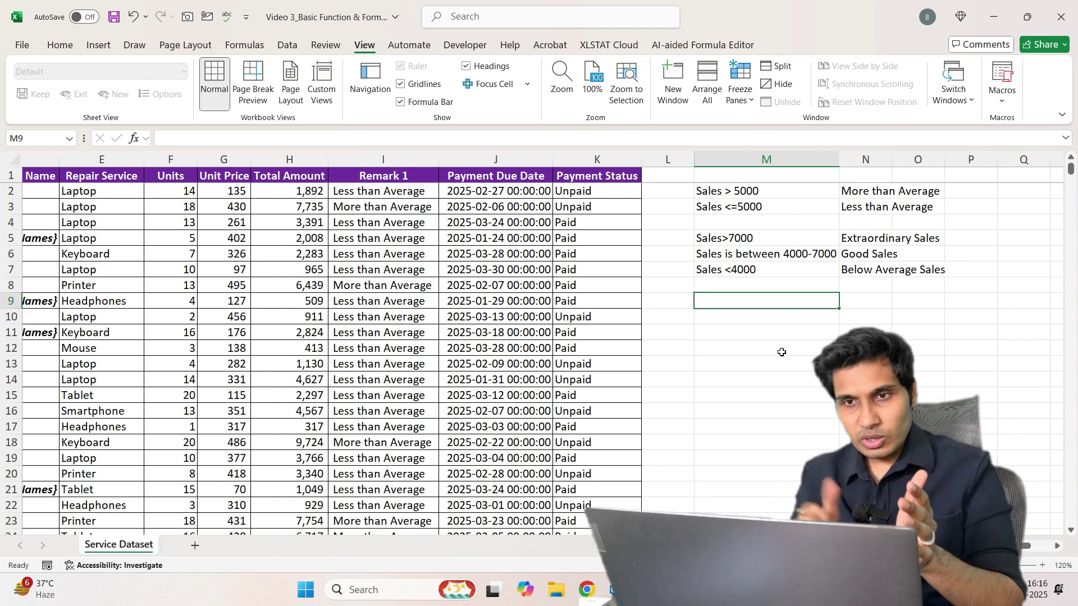
{"action": "left_click", "coordinate": [415, 193]}
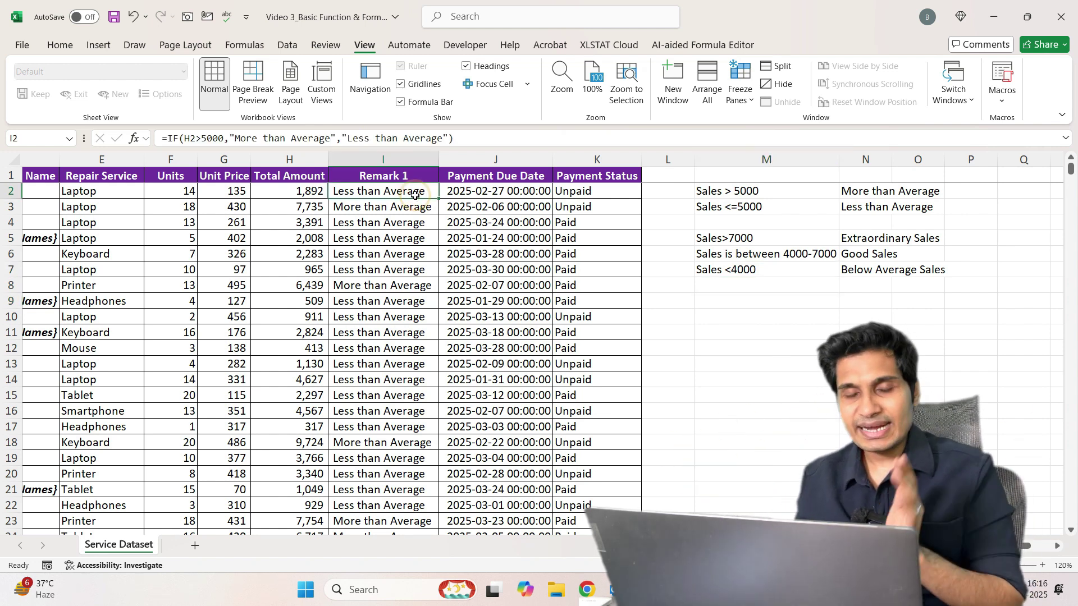
- Examine the logical test, value-if-true and value-if-false arguments of the IF formula in I2
{"action": "left_click", "coordinate": [191, 139]}
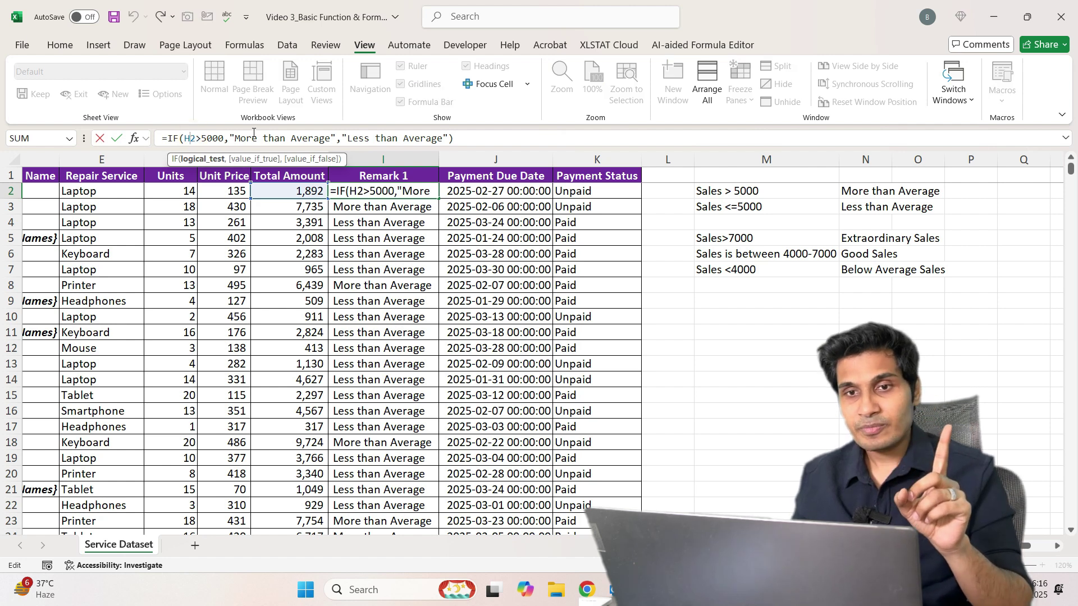
{"action": "left_click", "coordinate": [253, 134]}
{"action": "left_click", "coordinate": [215, 135]}
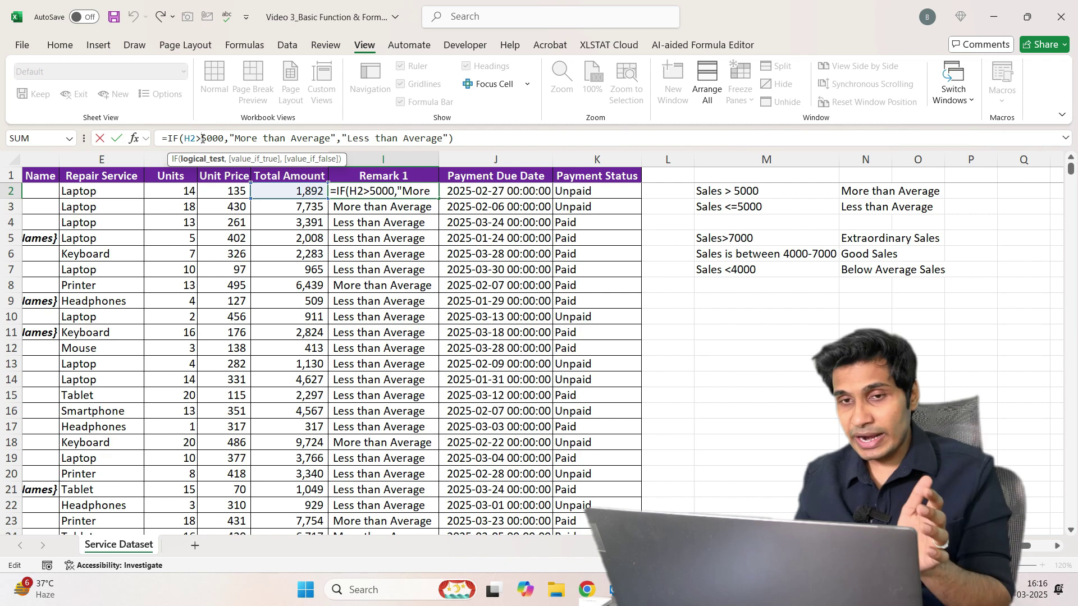
{"action": "left_click", "coordinate": [262, 138]}
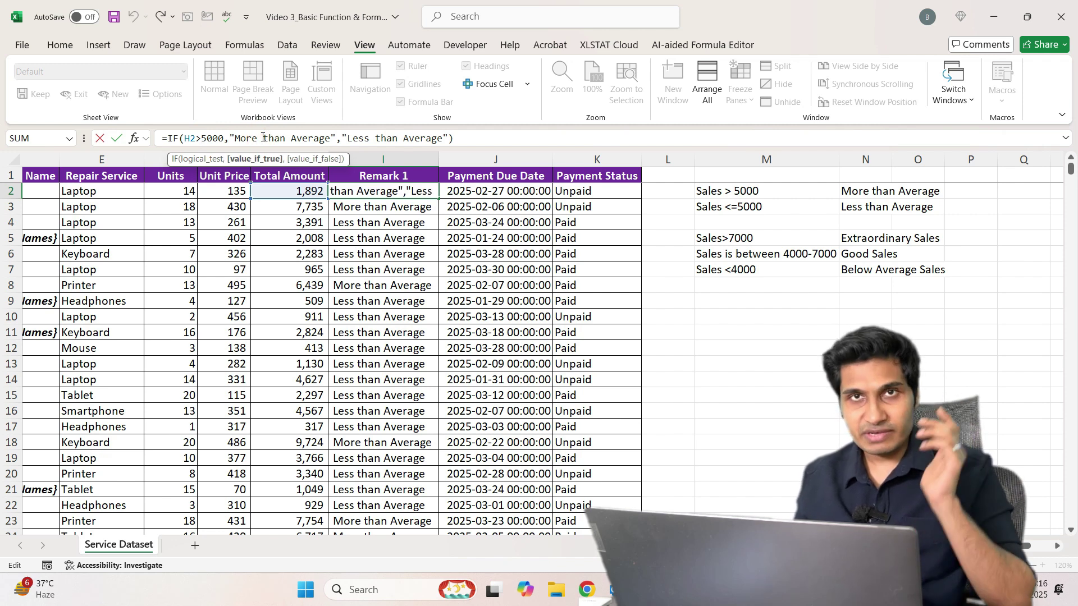
{"action": "left_click", "coordinate": [385, 138]}
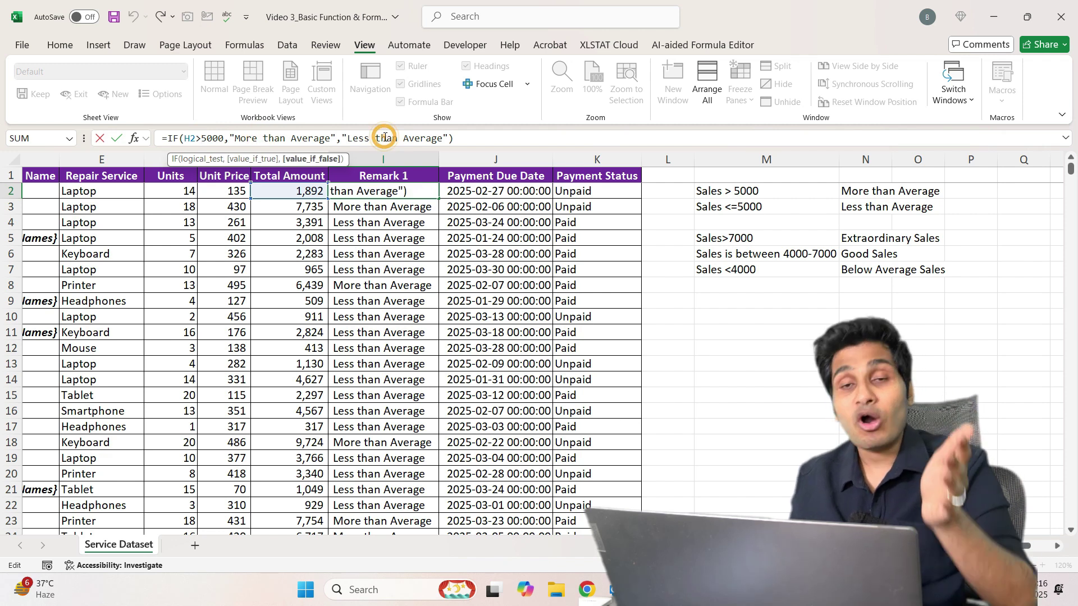
{"action": "key", "text": "Escape"}
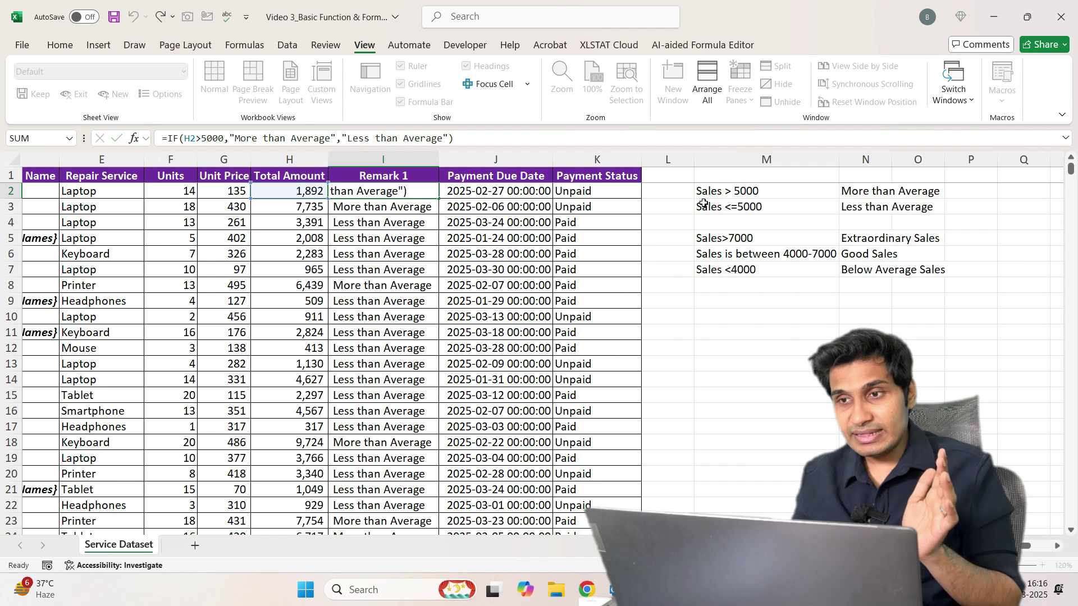
- Review the three sales tiers in M5:M7 with the remarks in N6 and N7, against the single IF in I2
{"action": "left_click", "coordinate": [766, 238]}
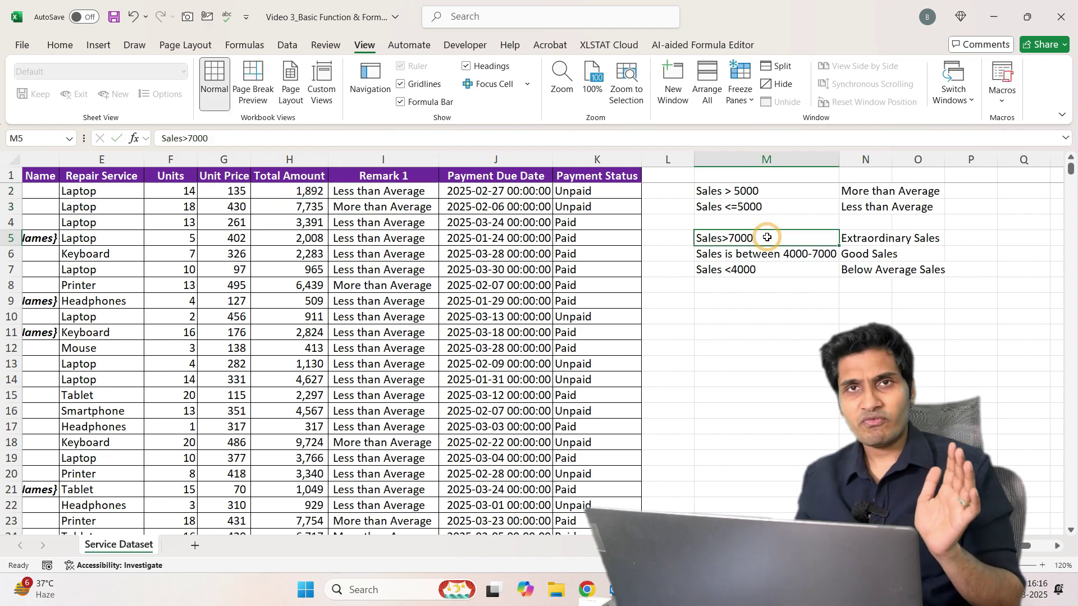
{"action": "left_click", "coordinate": [406, 196]}
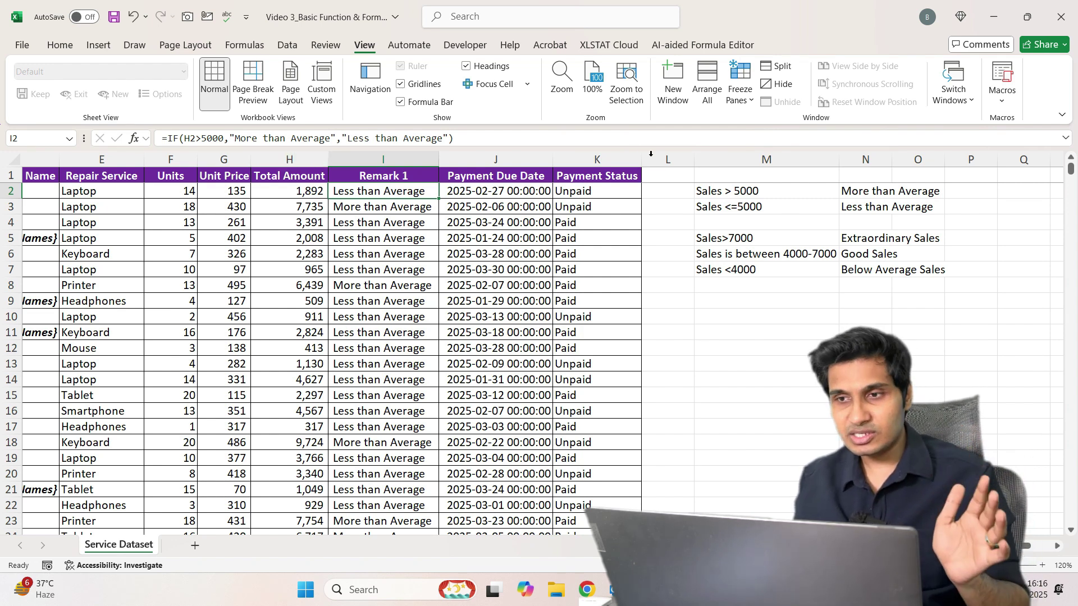
{"action": "left_click", "coordinate": [761, 238]}
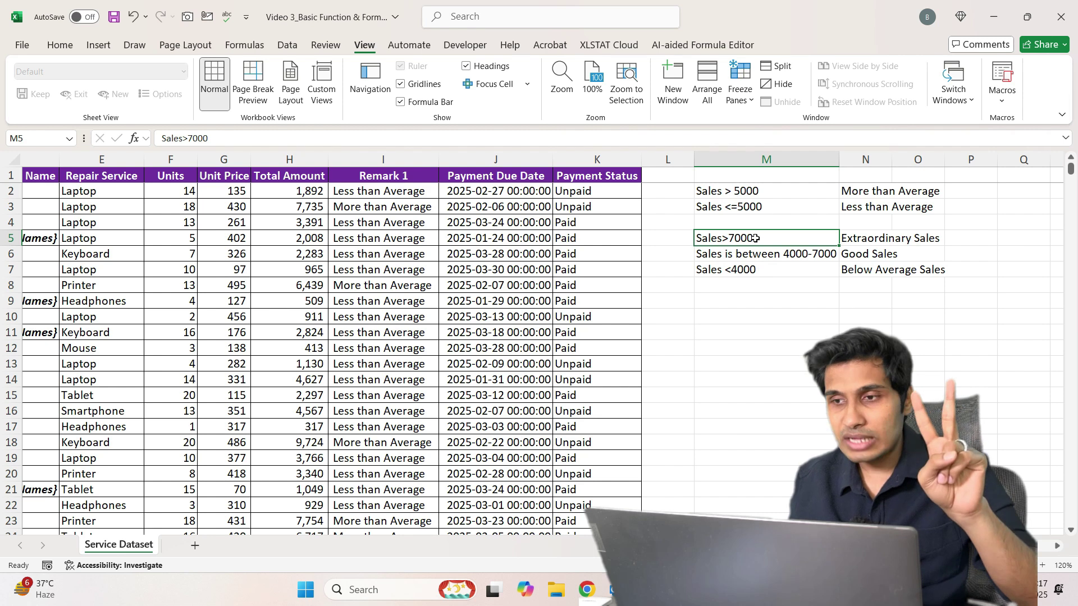
{"action": "left_click", "coordinate": [854, 258]}
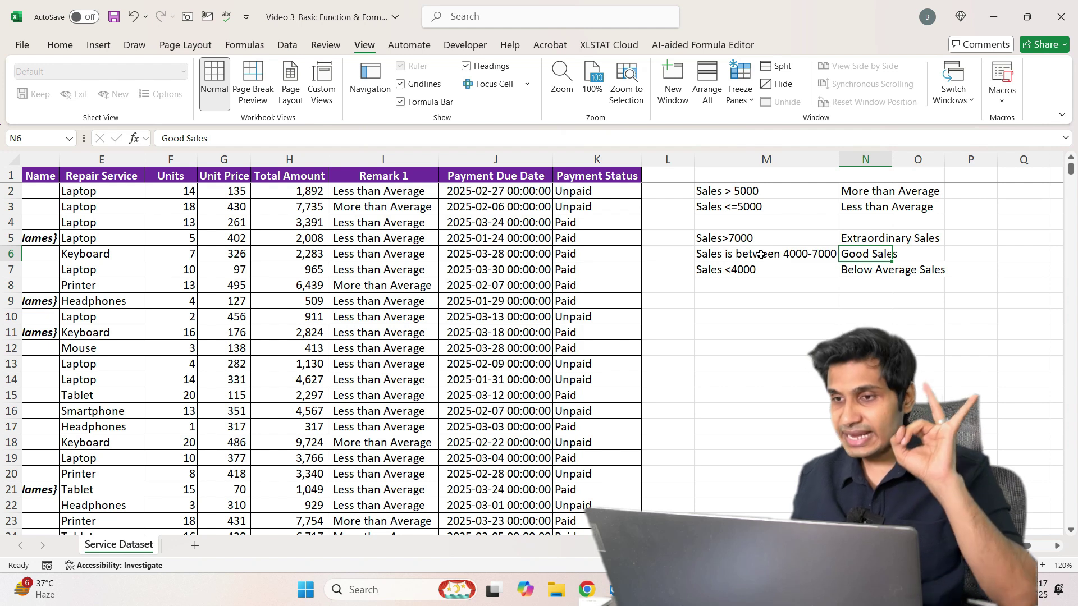
{"action": "left_click", "coordinate": [870, 270]}
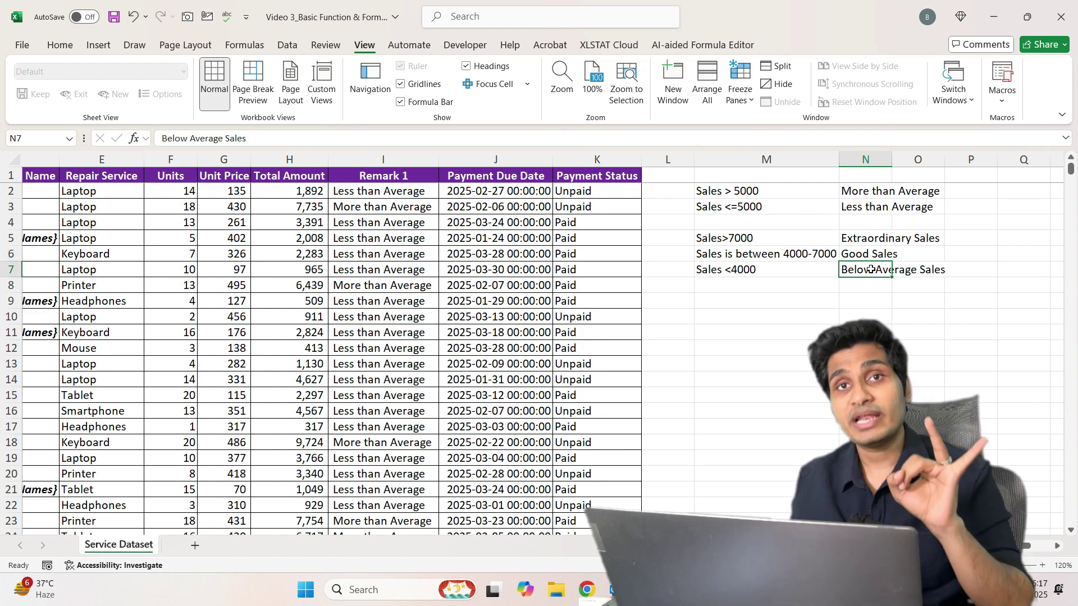
{"action": "left_click", "coordinate": [763, 269]}
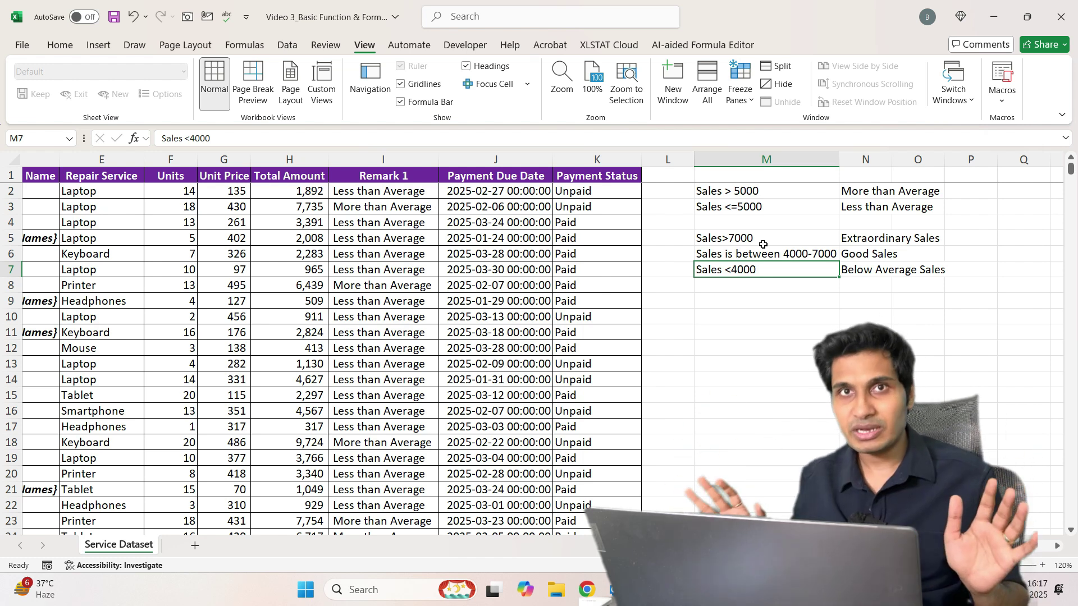
- Insert a new column before Payment Due Date and head it "Remark 2"
{"action": "left_click", "coordinate": [527, 160]}
{"action": "key", "text": "ctrl+shift+plus"}
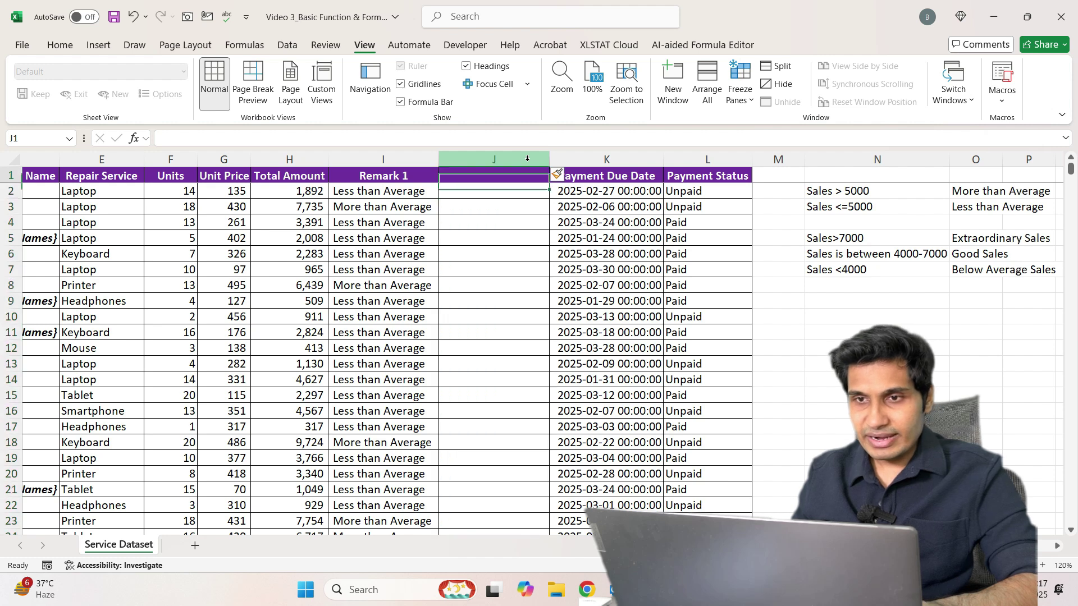
{"action": "type", "text": "Remark 2"}
{"action": "key", "text": "Return"}
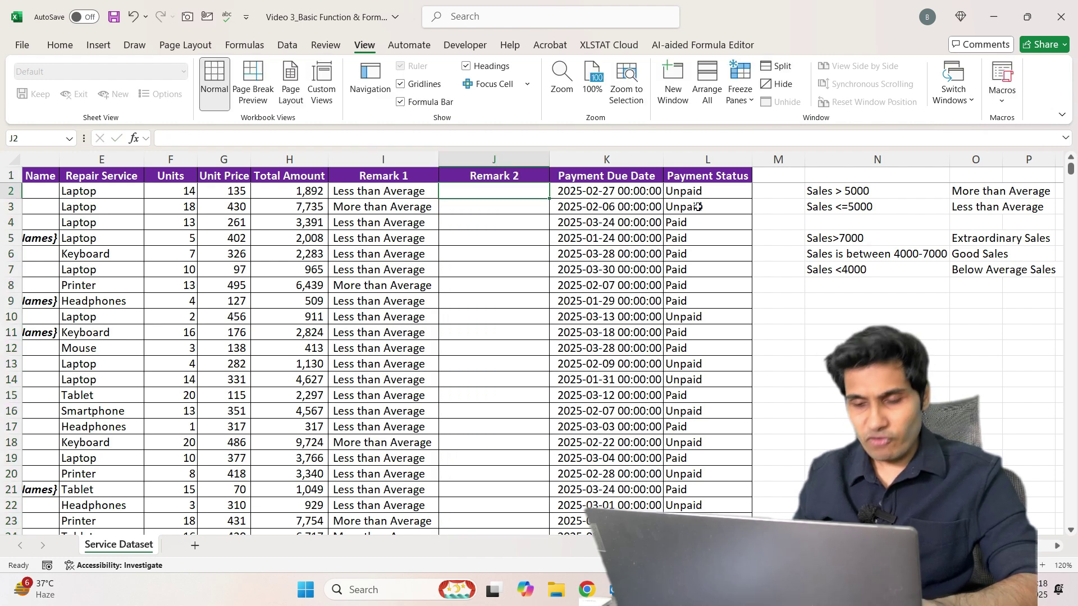
- Begin an IF formula in J2 that tests H2>7000 and returns the Extraordinary Sales remark from O5 when true
{"action": "type", "text": "=IF("}
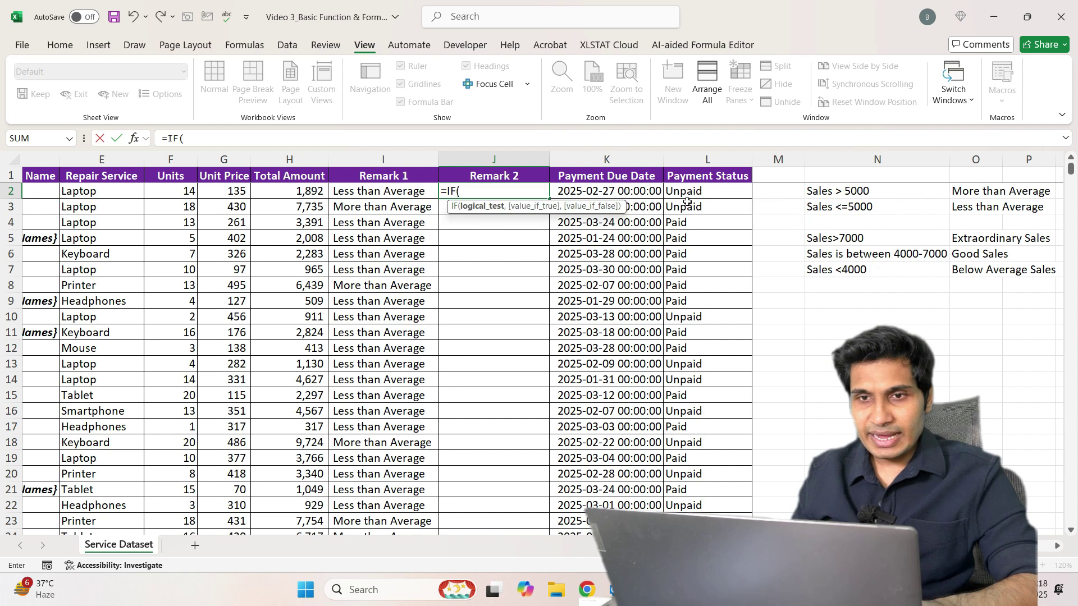
{"action": "left_click", "coordinate": [281, 192]}
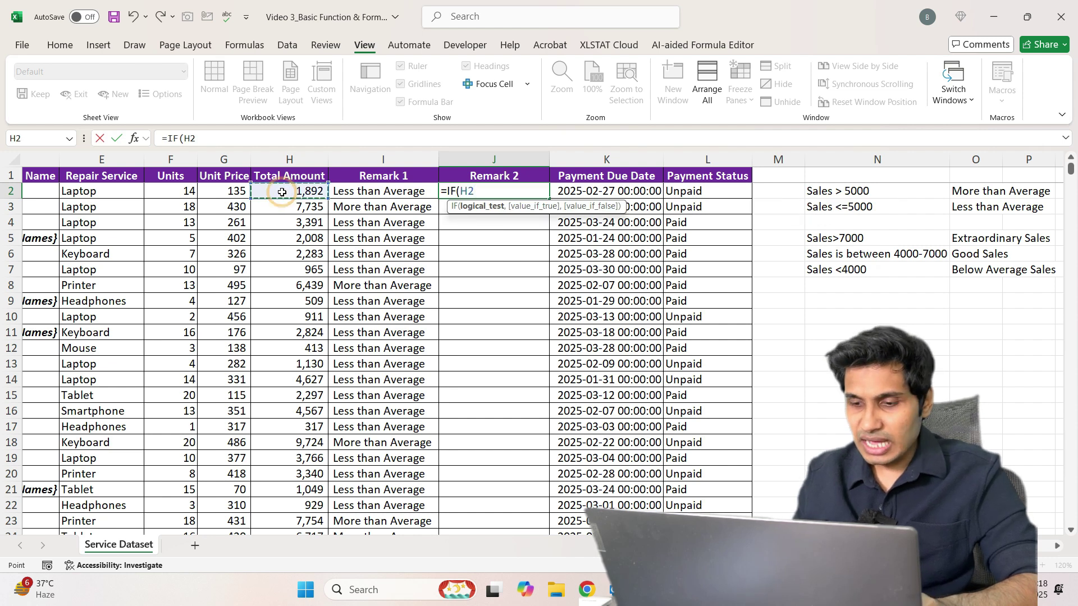
{"action": "type", "text": ">"}
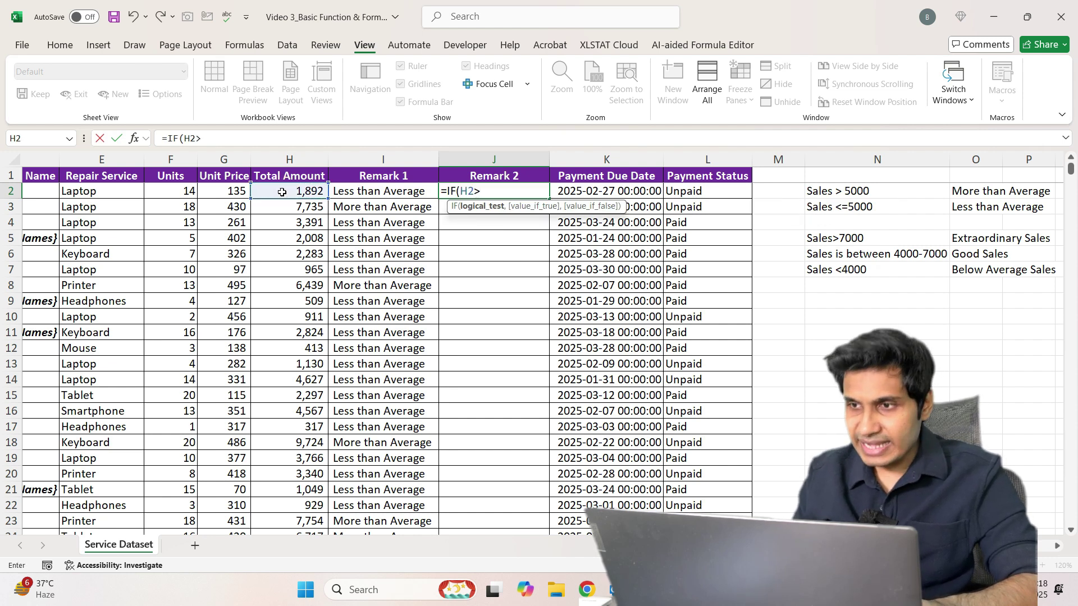
{"action": "type", "text": "700"}
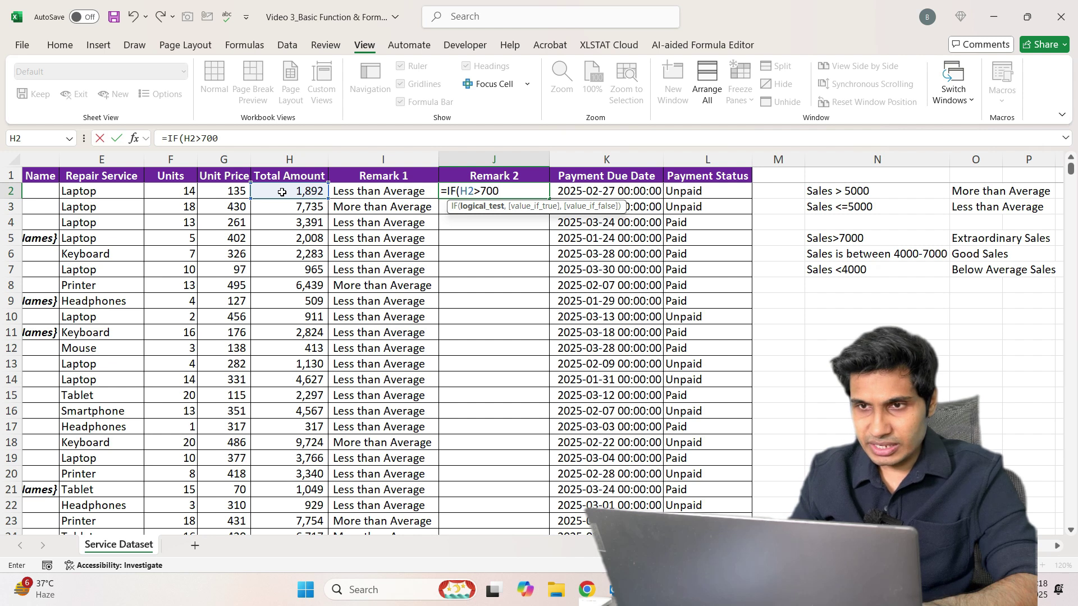
{"action": "type", "text": "0,"}
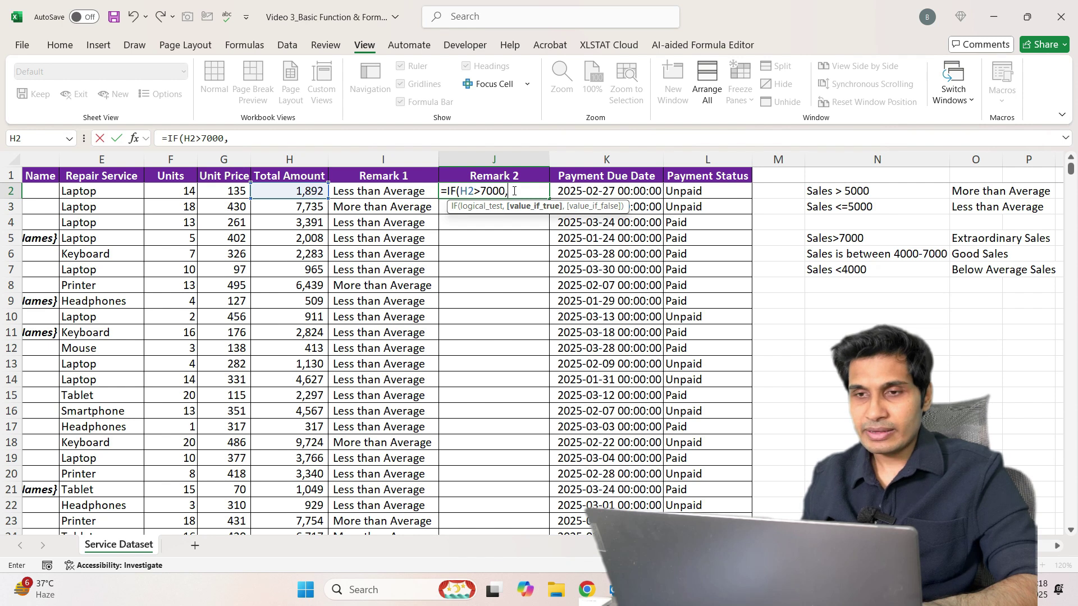
{"action": "left_click", "coordinate": [957, 239]}
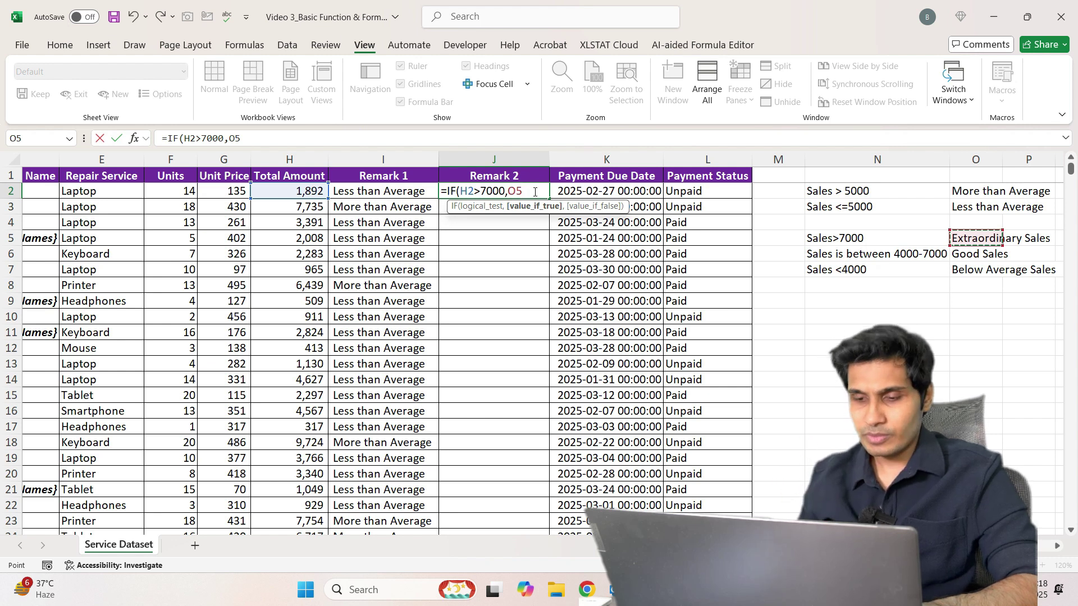
{"action": "type", "text": ","}
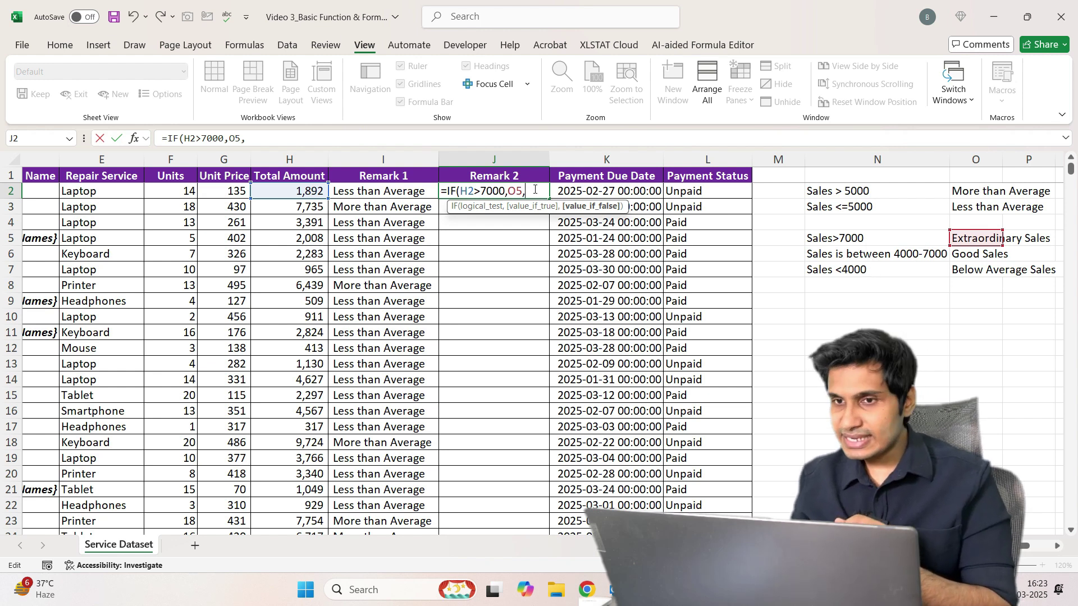
- Nest a second IF as the value if false in J2, testing H2>=4000 and returning the Good Sales remark in O6
{"action": "type", "text": "IF("}
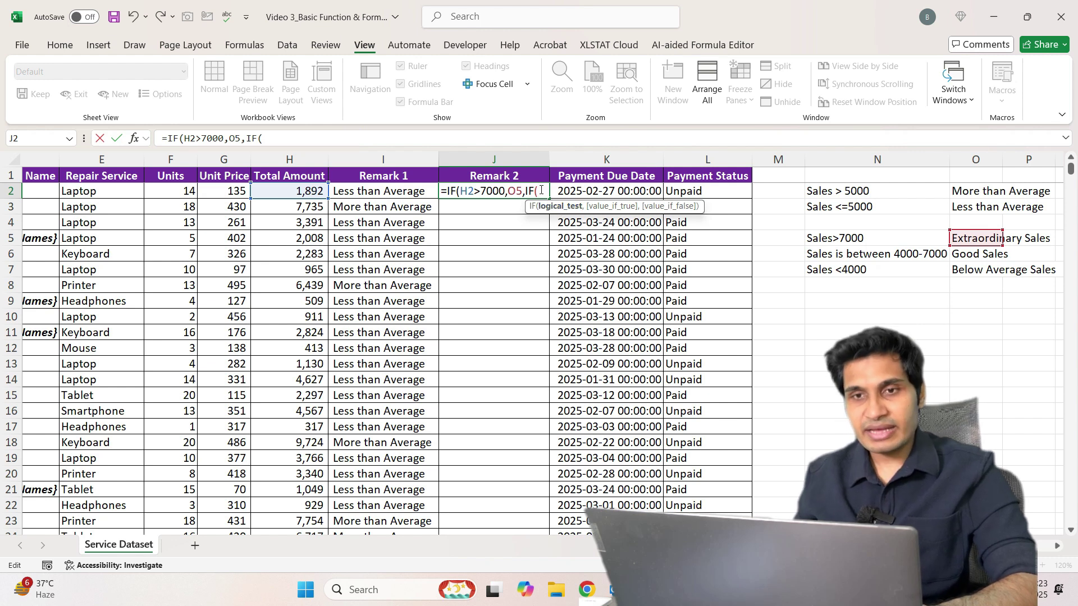
{"action": "left_click", "coordinate": [299, 192]}
{"action": "type", "text": ">=4000"}
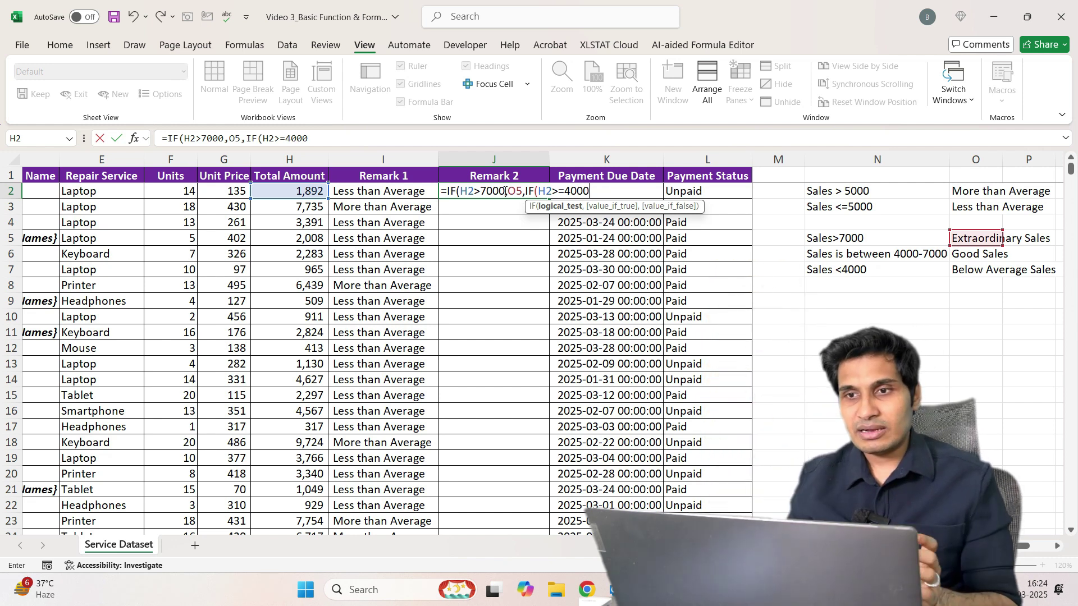
{"action": "left_click_drag", "start_coordinate": [521, 192], "coordinate": [557, 189]}
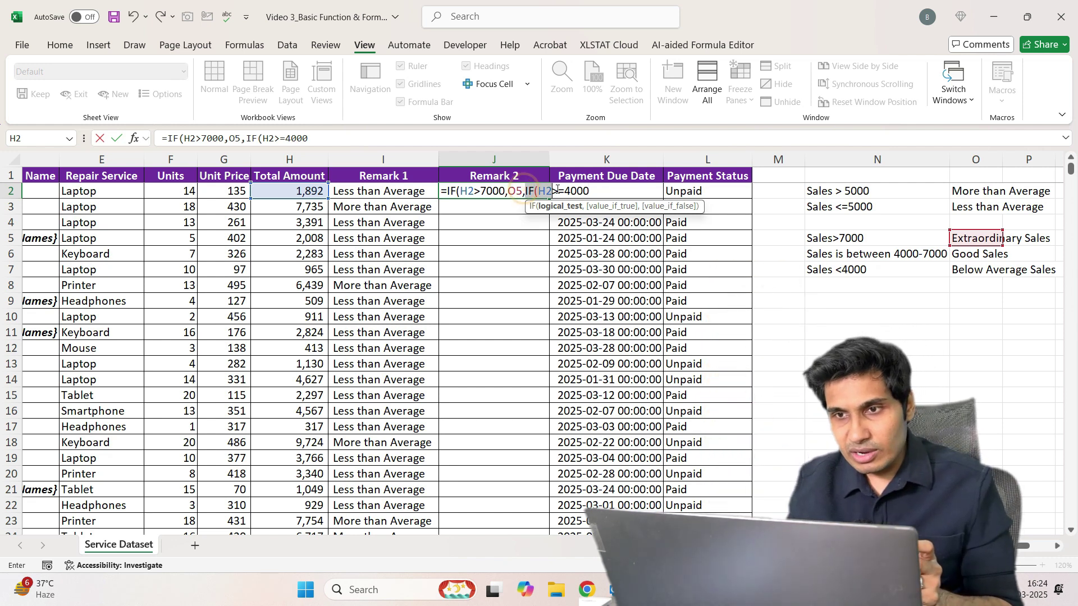
{"action": "left_click", "coordinate": [593, 190]}
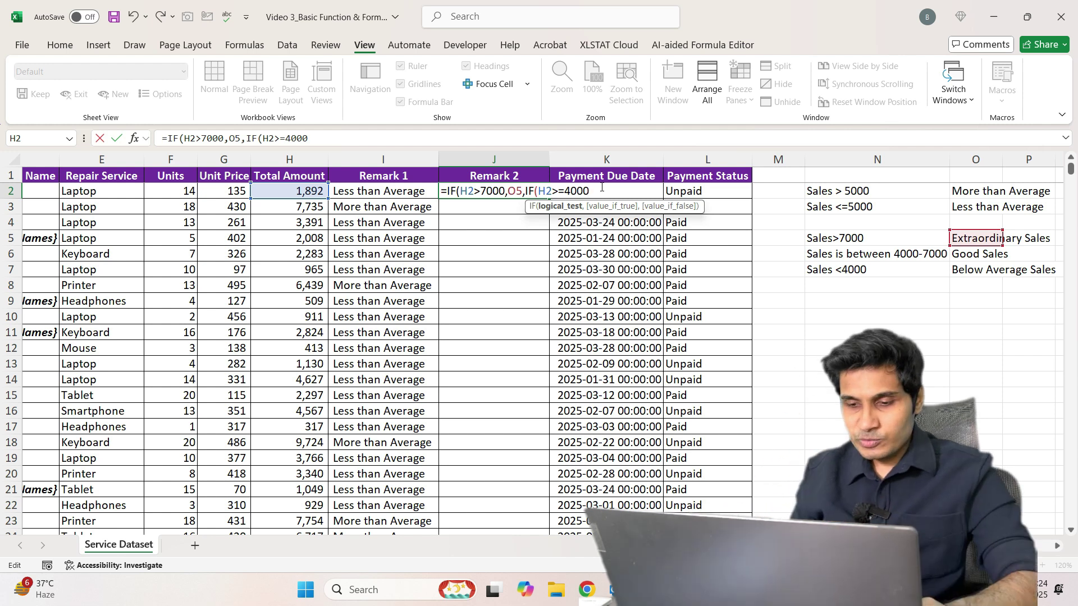
{"action": "type", "text": ","}
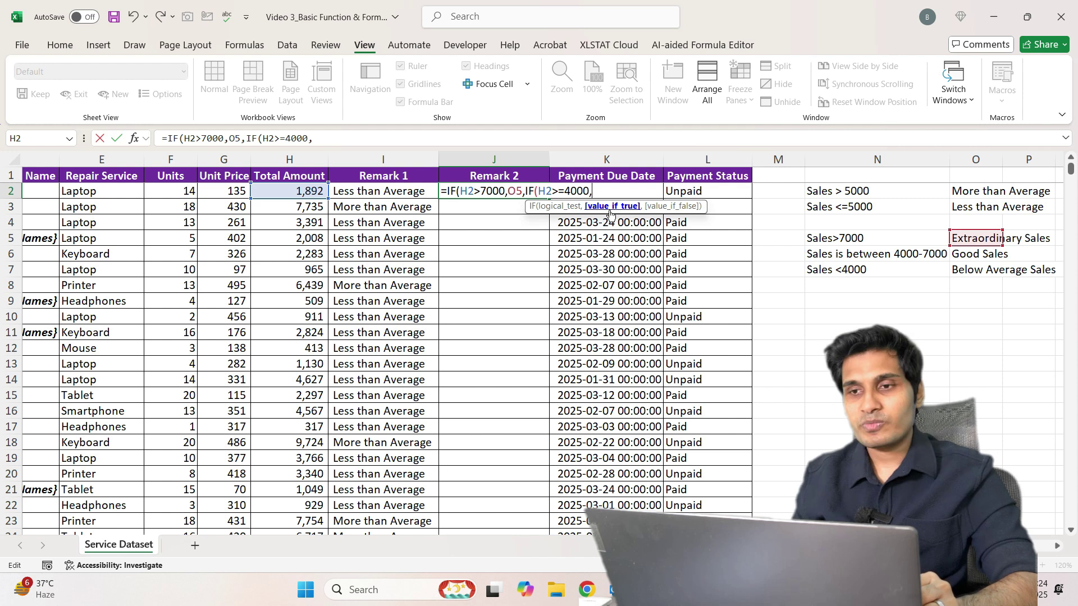
{"action": "left_click", "coordinate": [970, 255]}
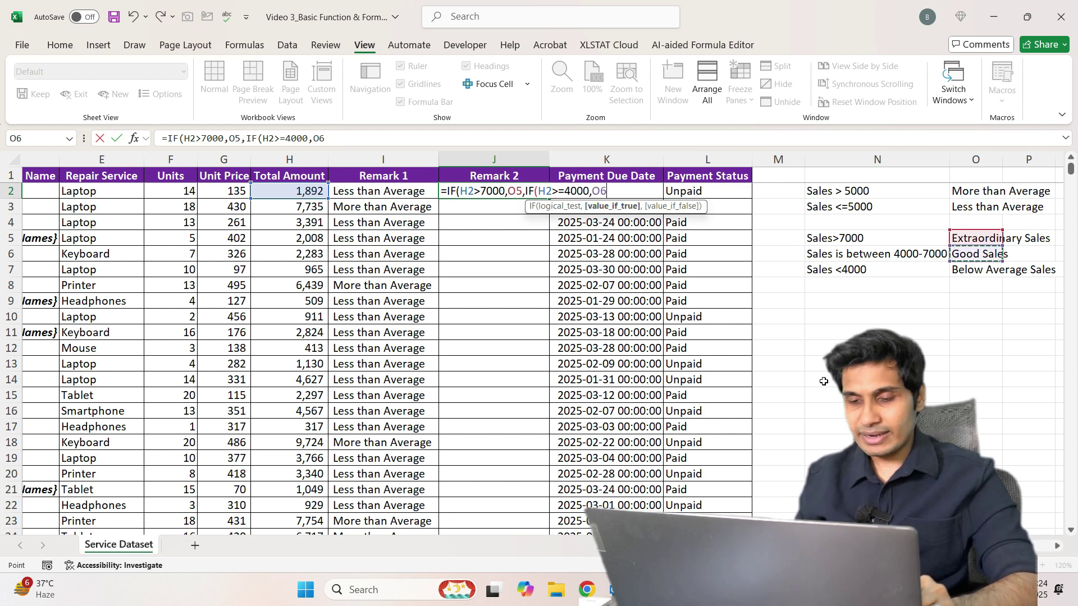
- Complete J2 as =IF(H2>7000,O5,IF(H2>=4000,O6,O7)), using the Below Average Sales remark in O7 as the last outcome
{"action": "type", "text": ","}
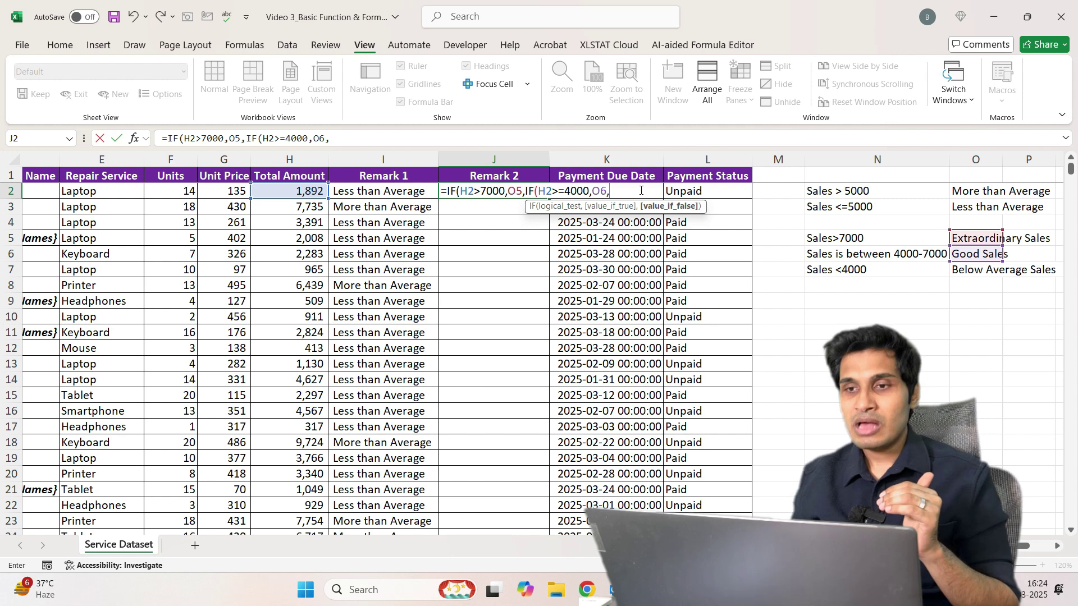
{"action": "left_click", "coordinate": [980, 271]}
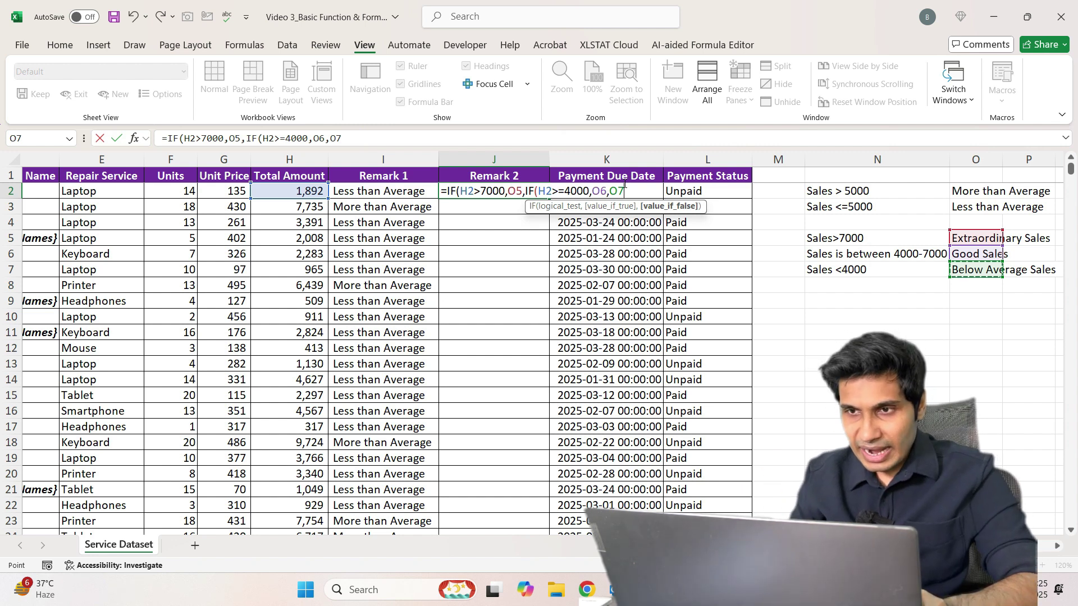
{"action": "type", "text": ")"}
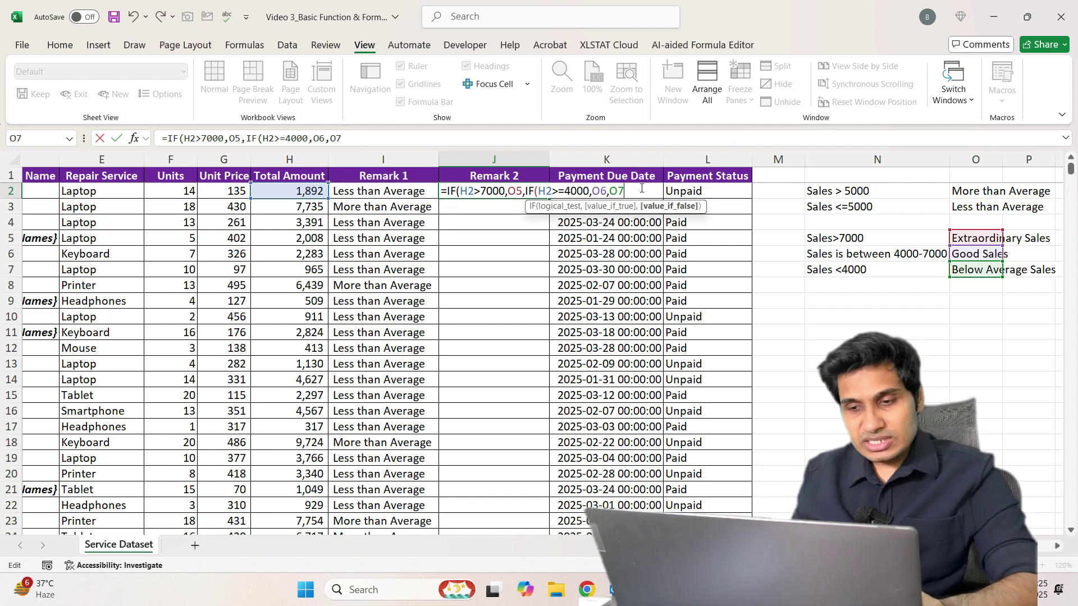
{"action": "type", "text": "))"}
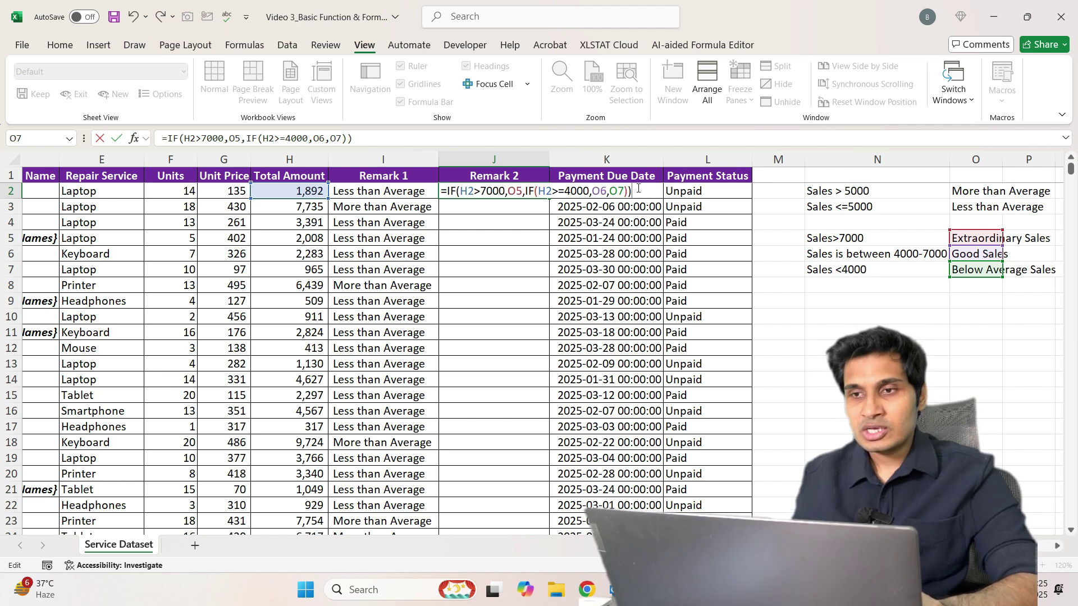
{"action": "key", "text": "Return"}
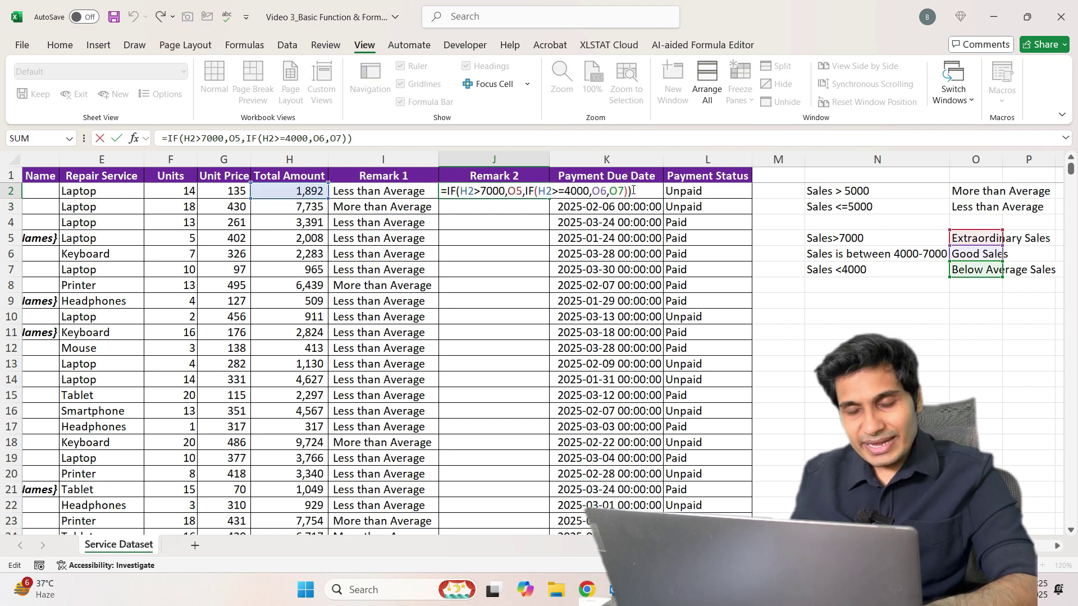
{"action": "key", "text": "Return"}
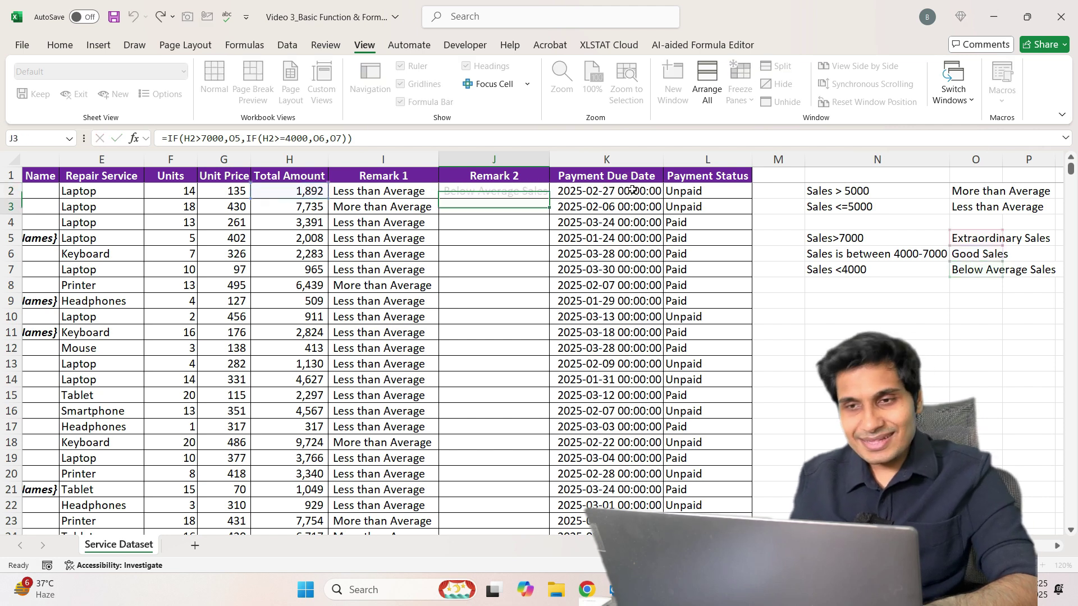
{"action": "key", "text": "Up"}
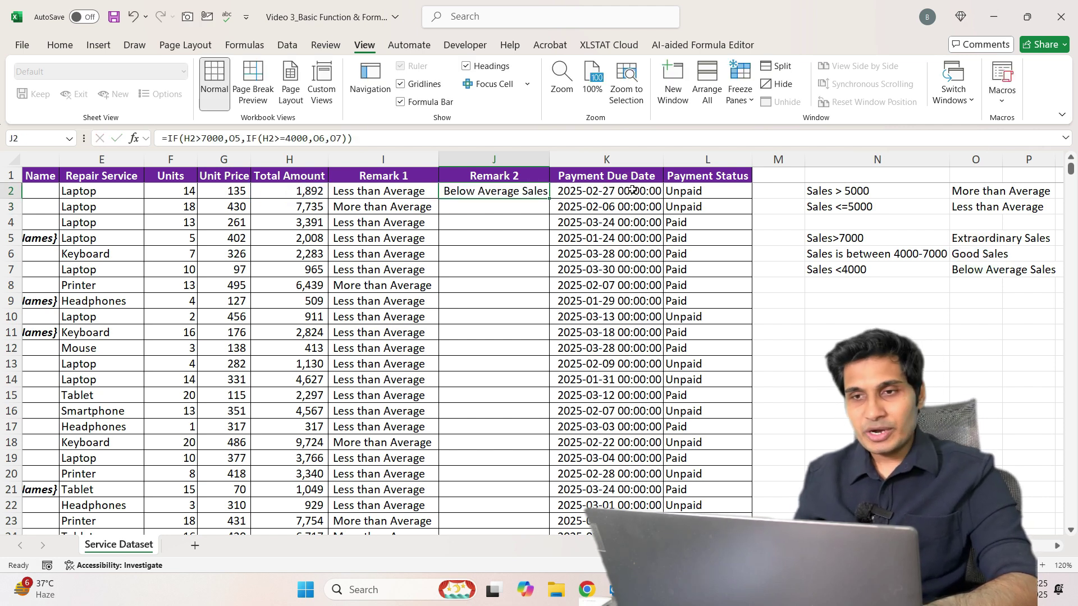
- Fill the nested IF formula from J2 down to J12 and compare the cell references in J2 and J3
{"action": "left_click_drag", "start_coordinate": [548, 199], "coordinate": [539, 349]}
{"action": "left_click", "coordinate": [489, 207]}
{"action": "key", "text": "Up"}
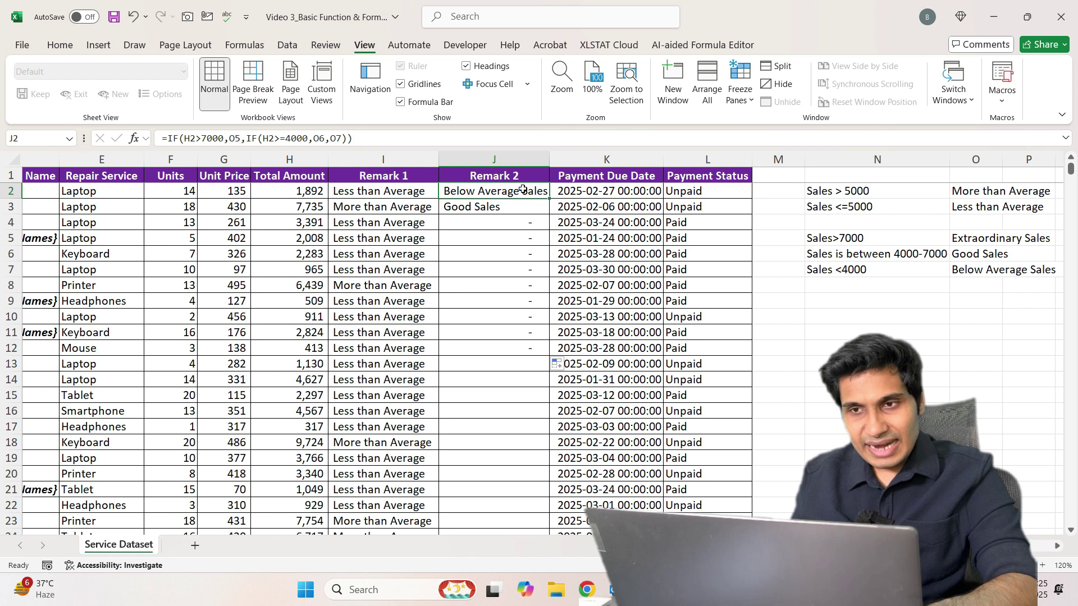
{"action": "key", "text": "Down"}
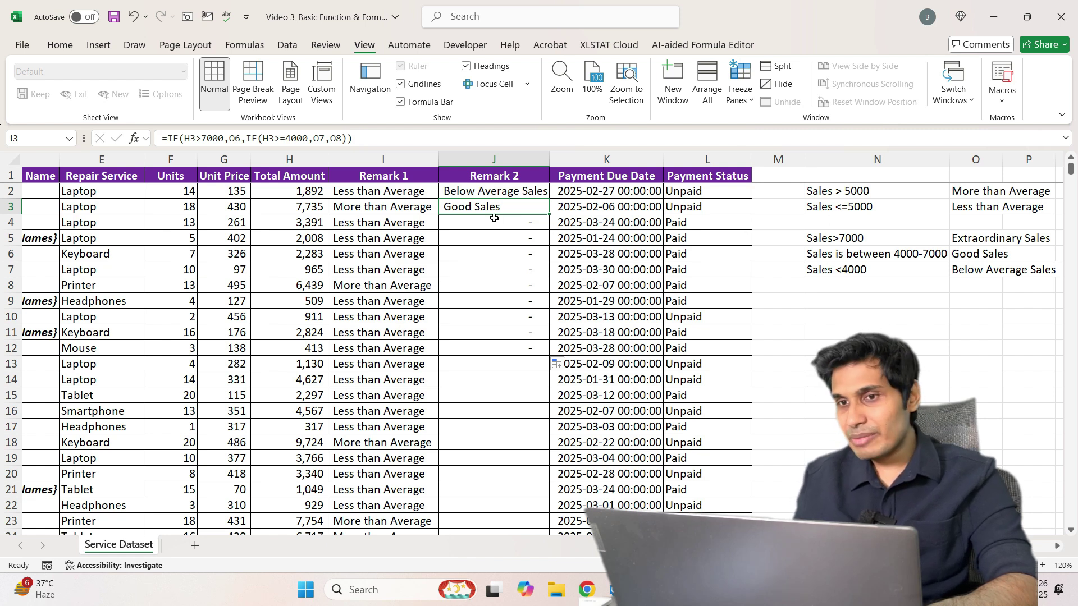
- Inspect the cell references used by the filled nested IF formulas in J5 and J6
{"action": "key", "text": "Down"}
{"action": "key", "text": "Down"}
{"action": "key", "text": "F2"}
{"action": "key", "text": "Return"}
{"action": "key", "text": "F2"}
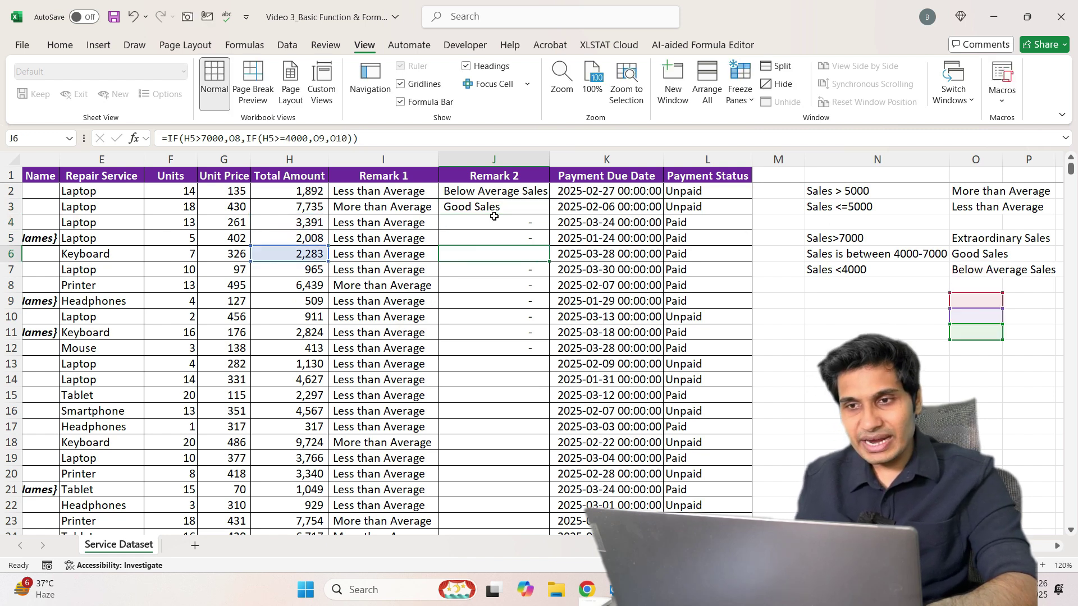
{"action": "key", "text": "Return"}
{"action": "key", "text": "Up"}
{"action": "key", "text": "Up"}
{"action": "key", "text": "Up"}
{"action": "key", "text": "Up"}
{"action": "key", "text": "Up"}
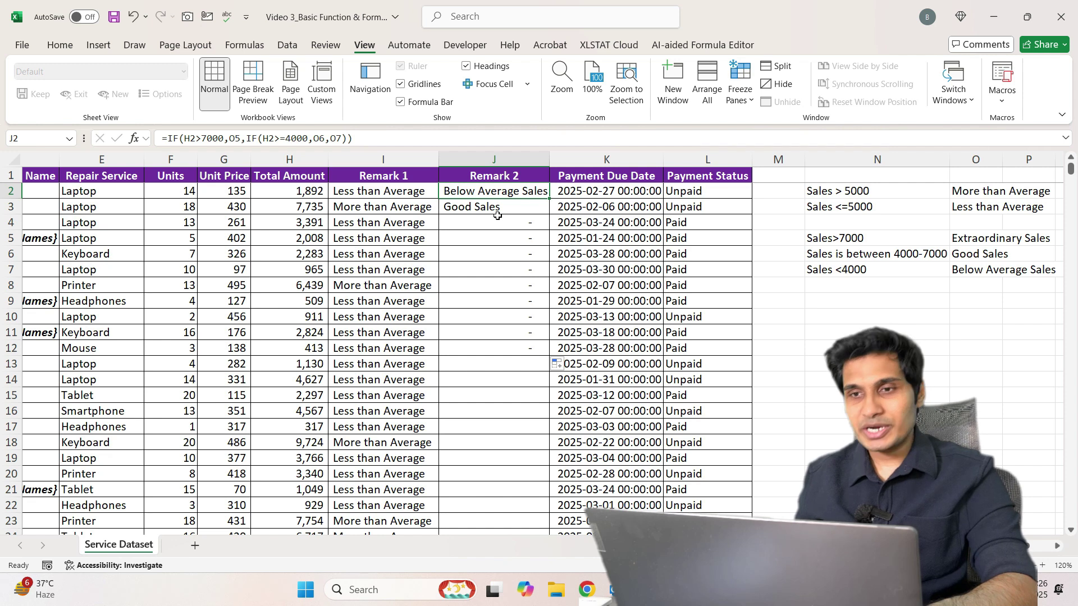
- Compare the remark cells referenced by the nested IF formulas in J2, J3 and J4
{"action": "key", "text": "F2"}
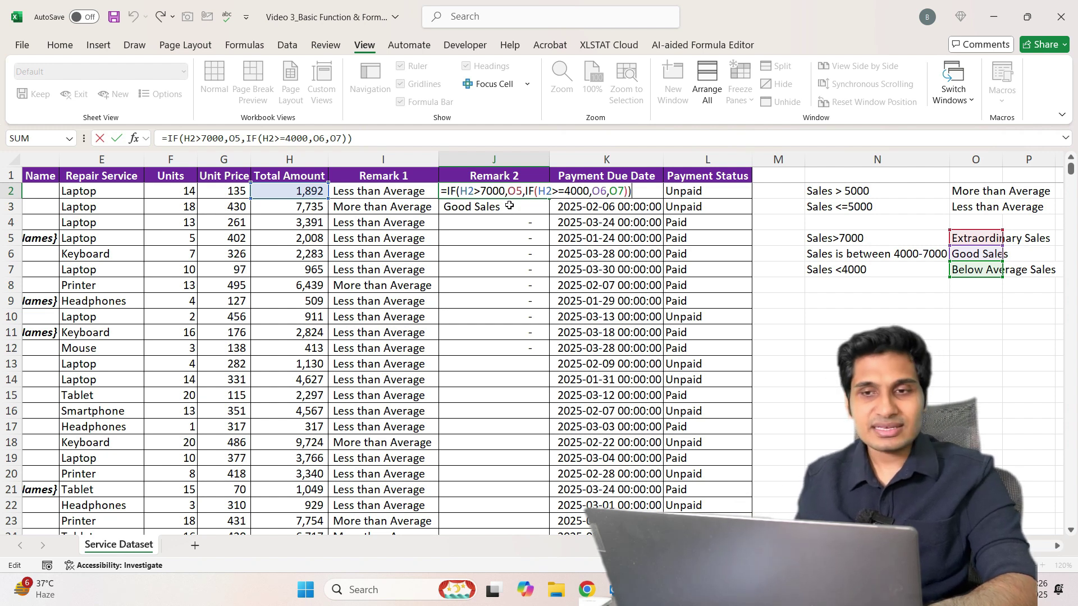
{"action": "key", "text": "Return"}
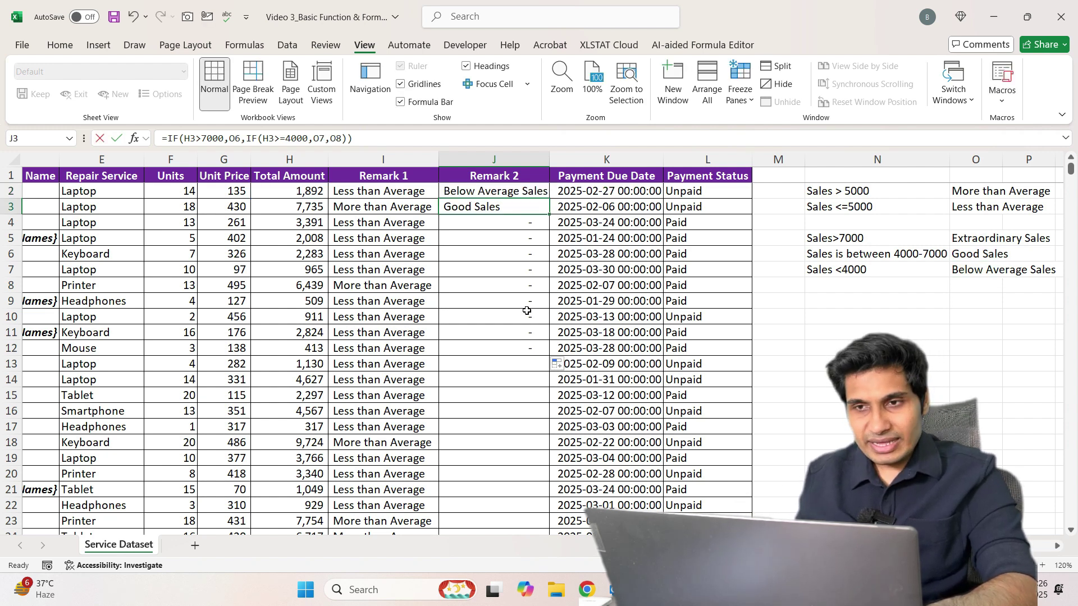
{"action": "key", "text": "Up"}
{"action": "key", "text": "F2"}
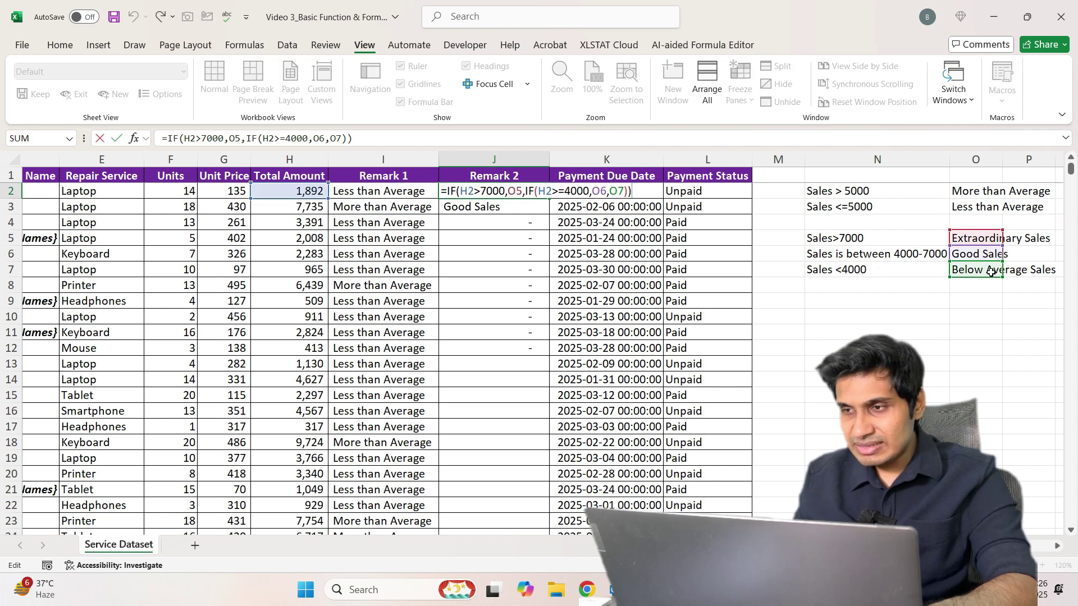
{"action": "key", "text": "Return"}
{"action": "key", "text": "F2"}
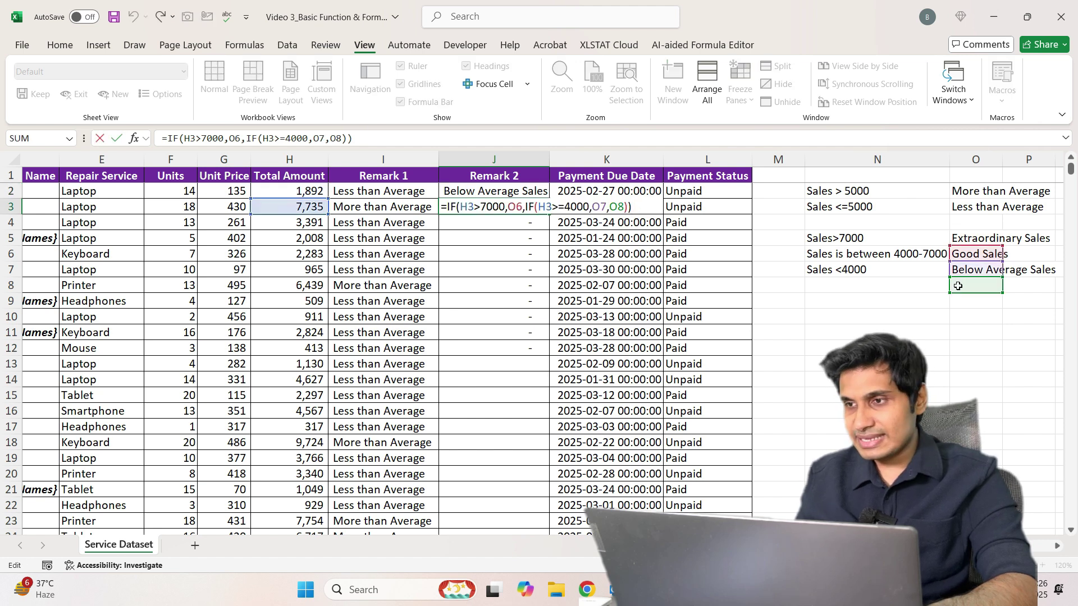
{"action": "key", "text": "Return"}
{"action": "key", "text": "F2"}
{"action": "key", "text": "Return"}
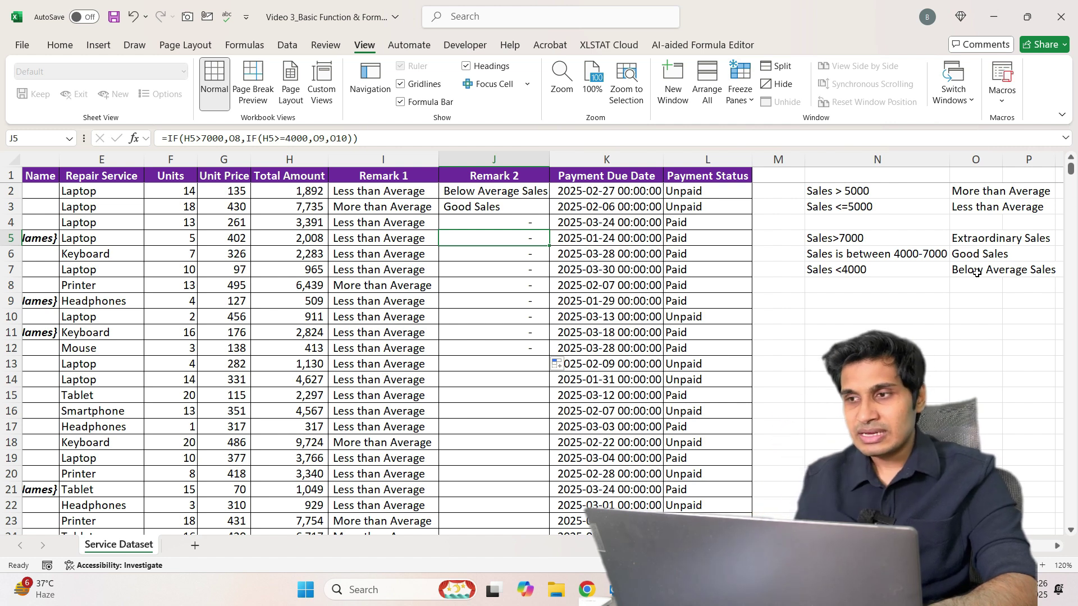
- Make the three remark references in J2 absolute, giving =IF(H2>7000,$O$5,IF(H2>=4000,$O$6,$O$7))
{"action": "key", "text": "Up"}
{"action": "key", "text": "Up"}
{"action": "key", "text": "Up"}
{"action": "key", "text": "F2"}
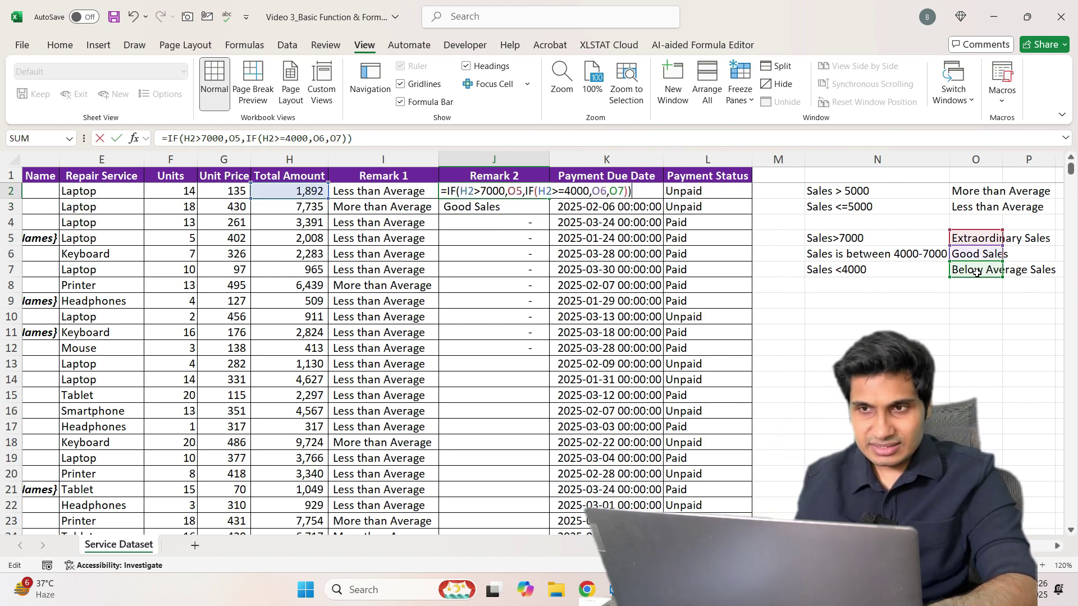
{"action": "double_click", "coordinate": [512, 191]}
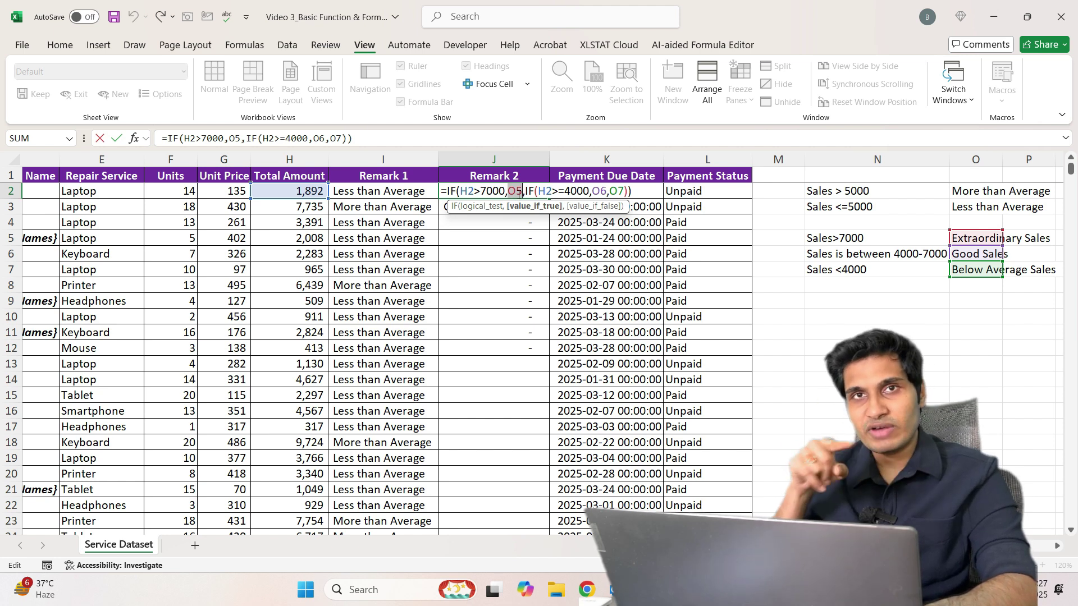
{"action": "key", "text": "F4"}
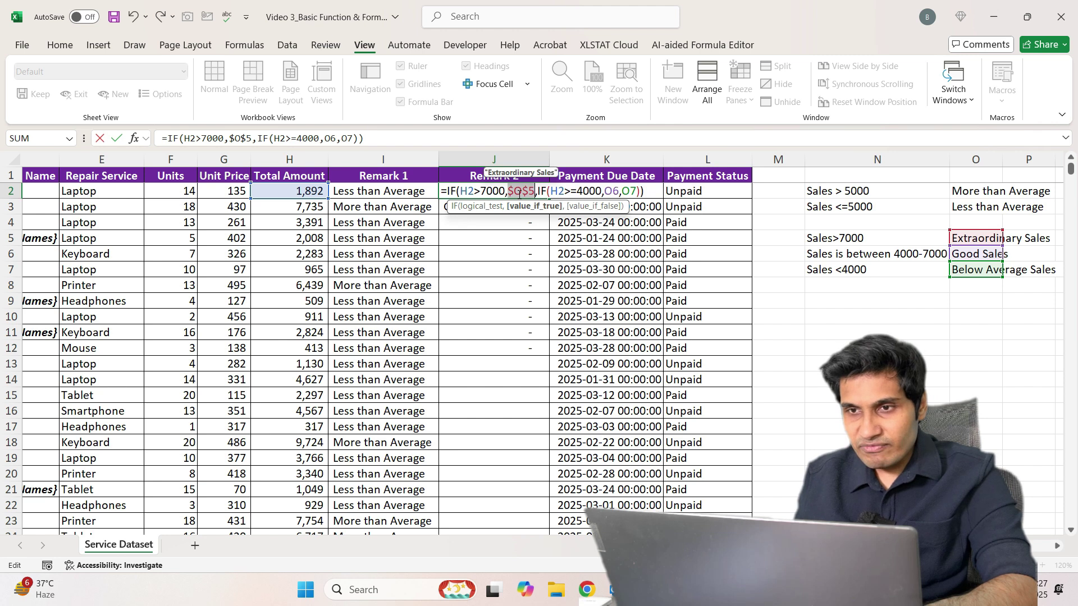
{"action": "double_click", "coordinate": [611, 191]}
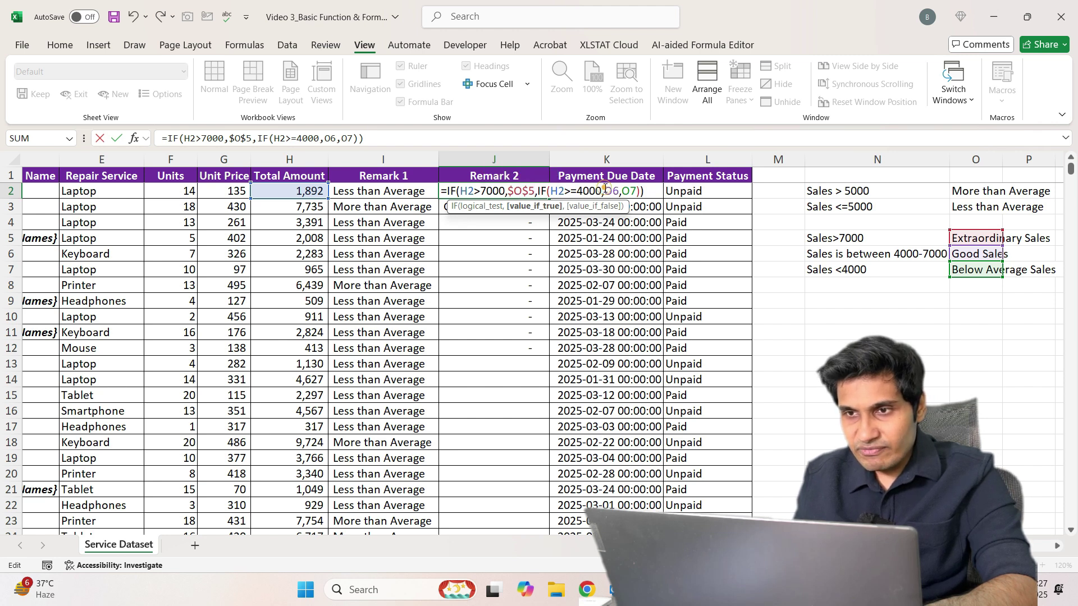
{"action": "key", "text": "F4"}
{"action": "double_click", "coordinate": [640, 191]}
{"action": "key", "text": "F4"}
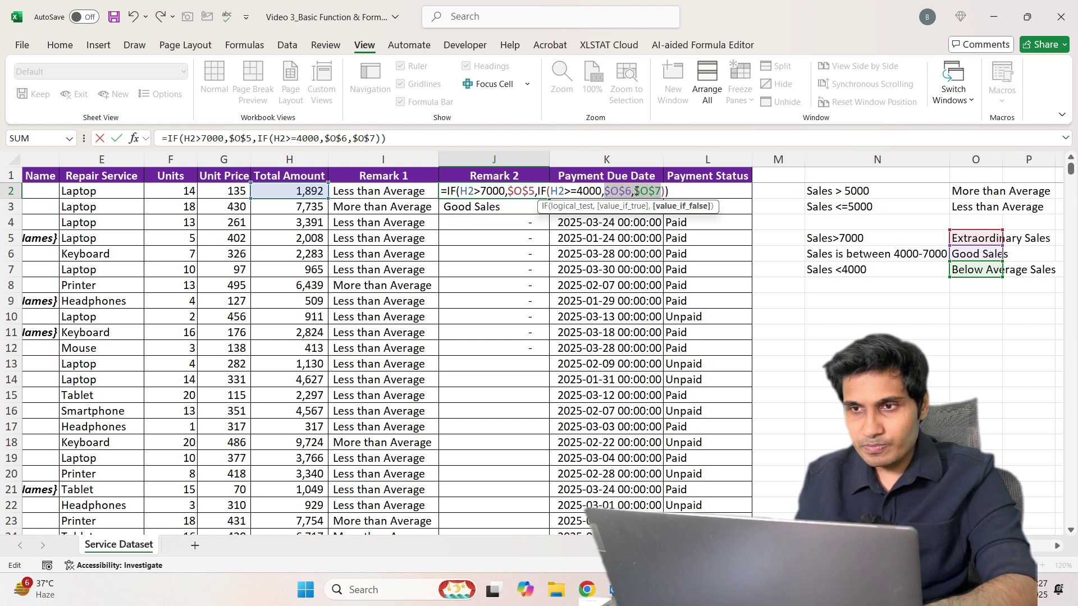
{"action": "key", "text": "Return"}
{"action": "key", "text": "Up"}
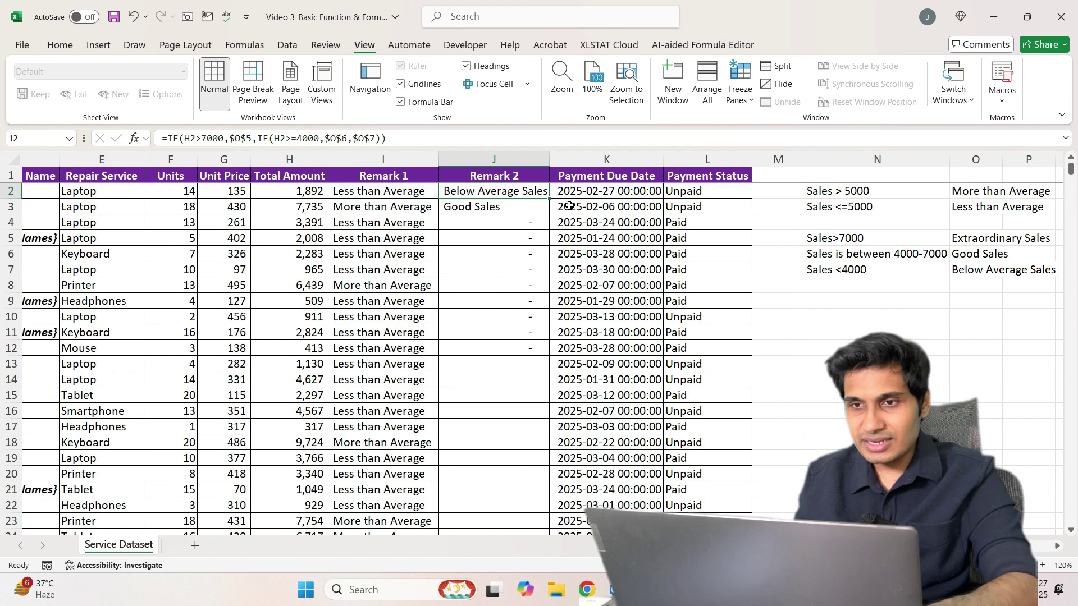
- Fill the J2 formula down the Remark 2 column and check the absolute references in the filled cells
{"action": "left_click_drag", "start_coordinate": [548, 198], "coordinate": [510, 399]}
{"action": "scroll", "coordinate": [510, 399], "scroll_direction": "up", "scroll_amount": 10}
{"action": "double_click", "coordinate": [492, 256]}
{"action": "key", "text": "Escape"}
{"action": "key", "text": "Up"}
{"action": "key", "text": "Up"}
{"action": "key", "text": "Up"}
{"action": "key", "text": "F2"}
{"action": "key", "text": "Escape"}
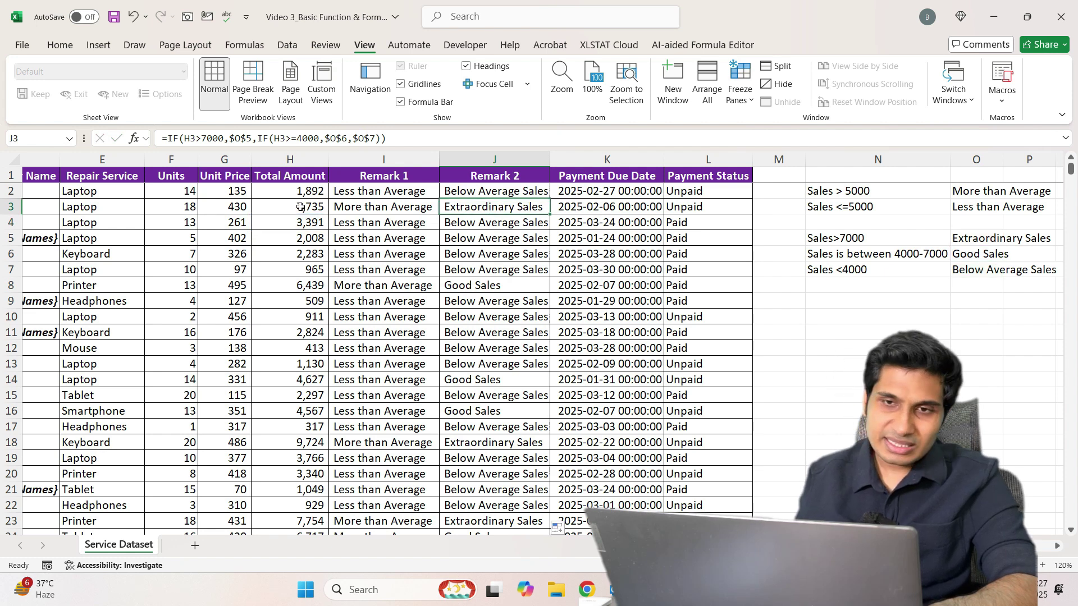
- Review the Remark 2 results and their formulas in J4, J8 and J2
{"action": "left_click", "coordinate": [520, 223]}
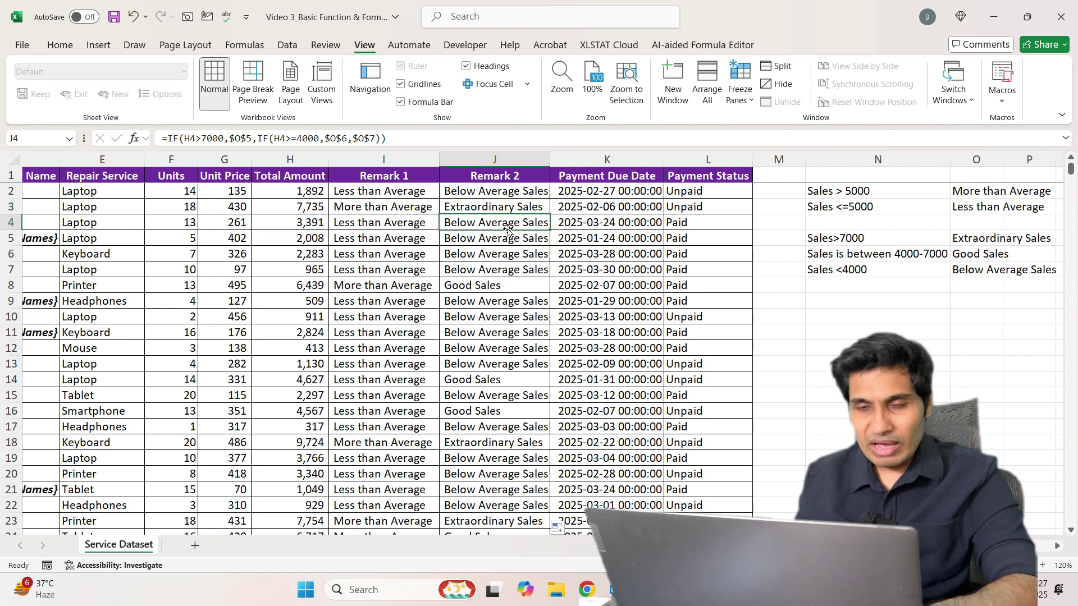
{"action": "left_click", "coordinate": [511, 281]}
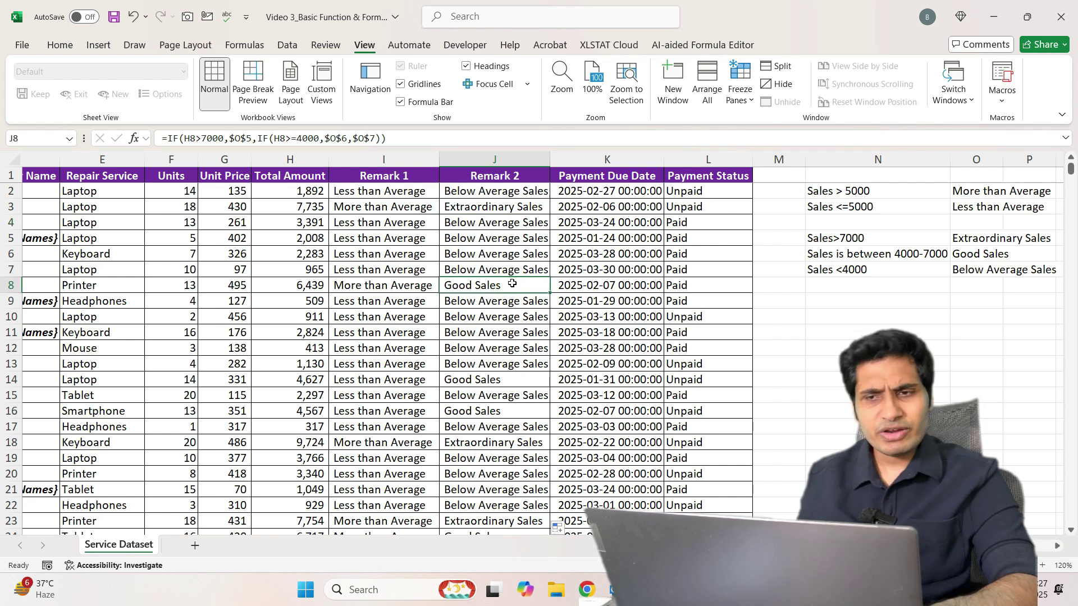
{"action": "left_click", "coordinate": [509, 191]}
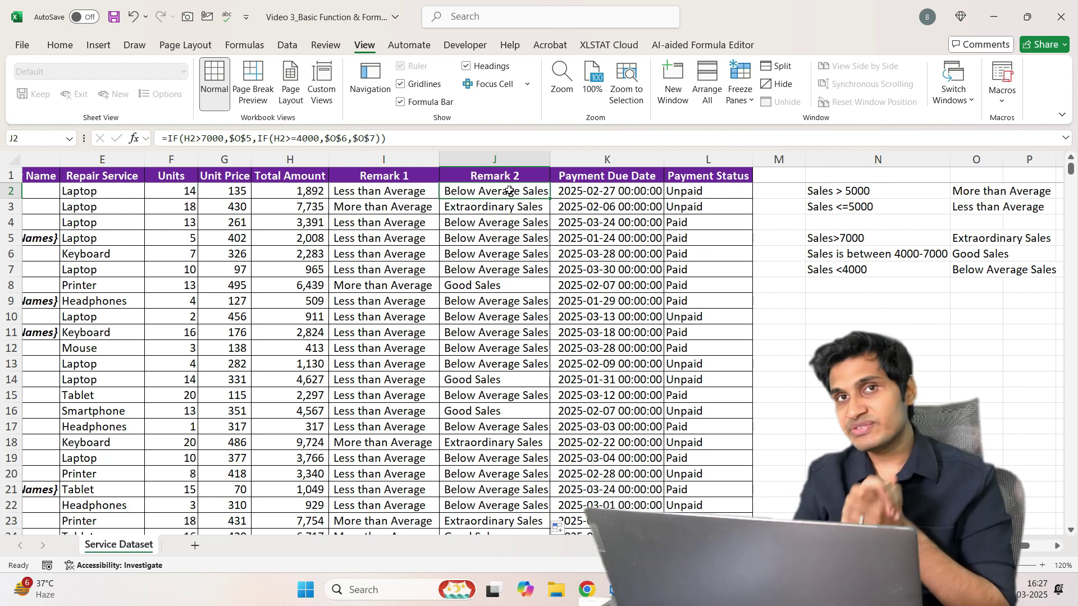
{"action": "left_click", "coordinate": [535, 176]}
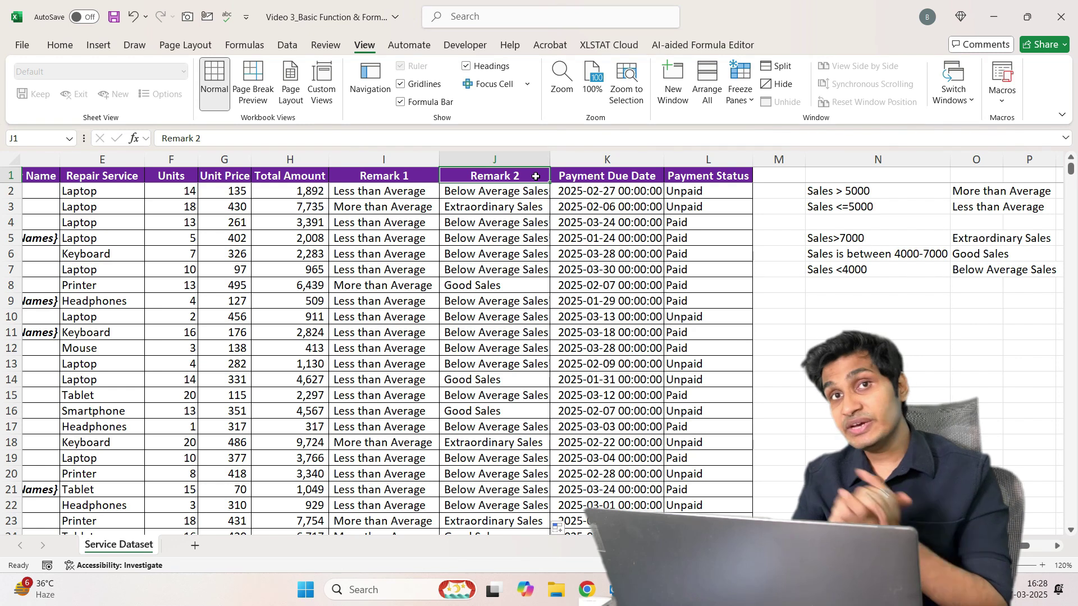
- Insert a new column before Payment Due Date and give it the header Remark 3
{"action": "left_click", "coordinate": [586, 160]}
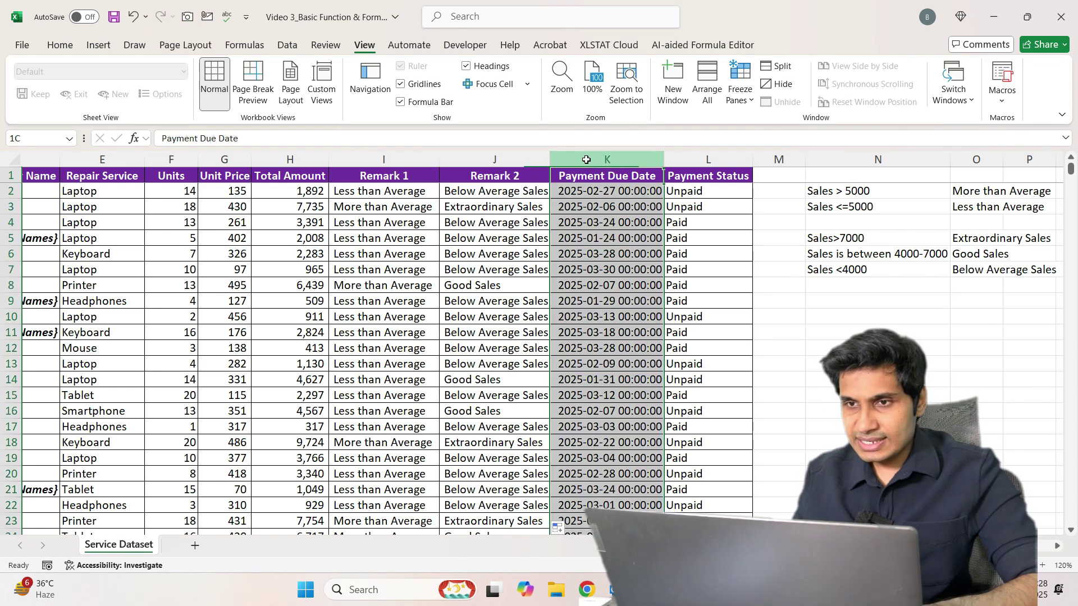
{"action": "key", "text": "ctrl+shift+plus"}
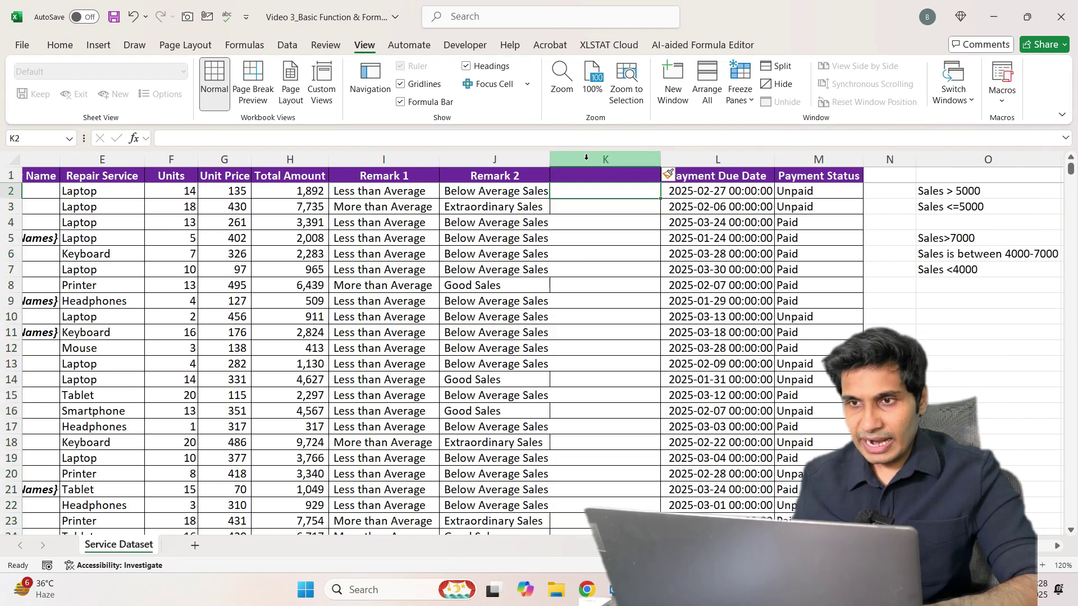
{"action": "type", "text": "Remark 3"}
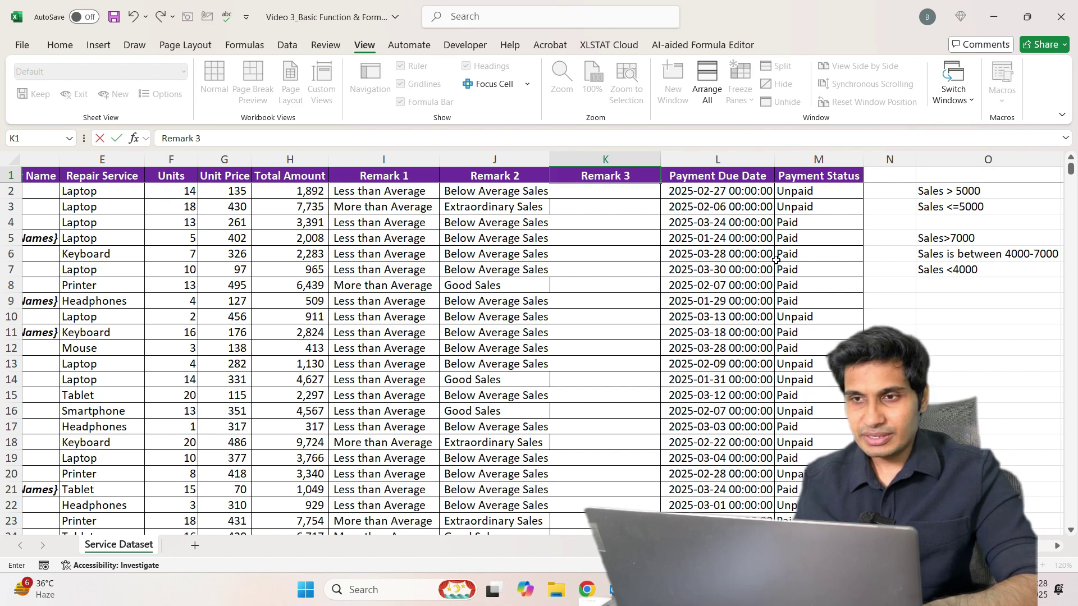
{"action": "key", "text": "Return"}
- Start an IFS formula in K2, the first cell under the Remark 3 header
{"action": "scroll", "coordinate": [776, 259], "scroll_direction": "right", "scroll_amount": 2}
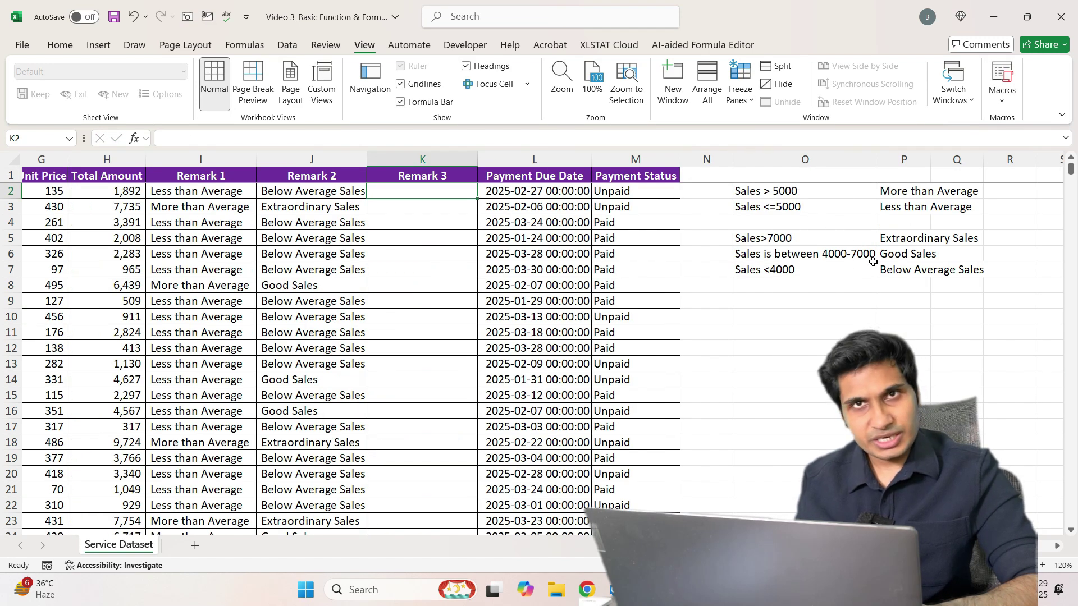
{"action": "type", "text": "=ifsd"}
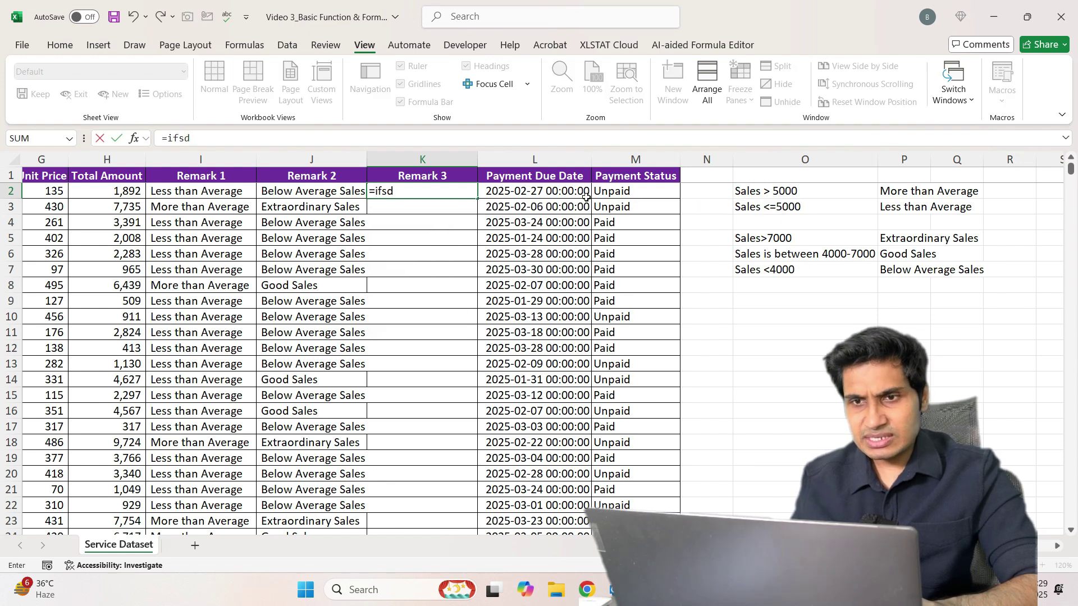
{"action": "key", "text": "BackSpace"}
{"action": "key", "text": "Tab"}
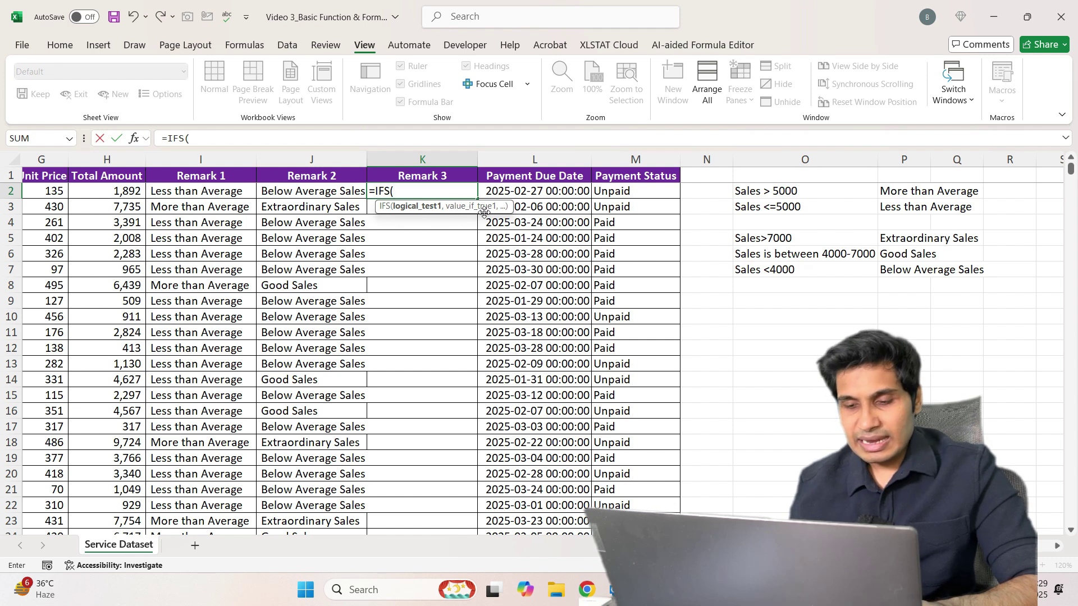
{"action": "type", "text": ",,"}
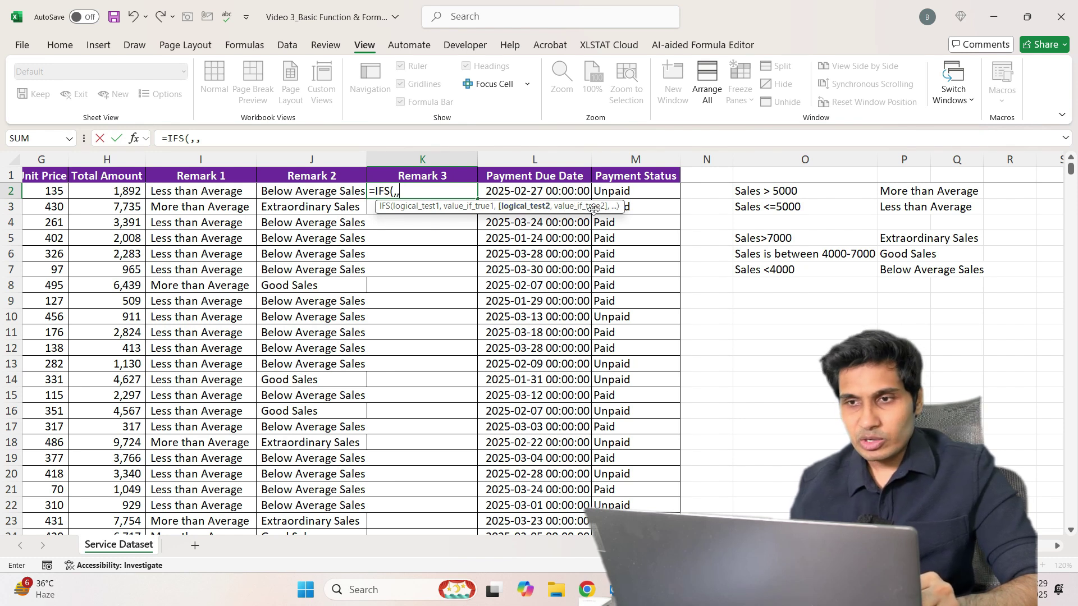
{"action": "type", "text": ",,"}
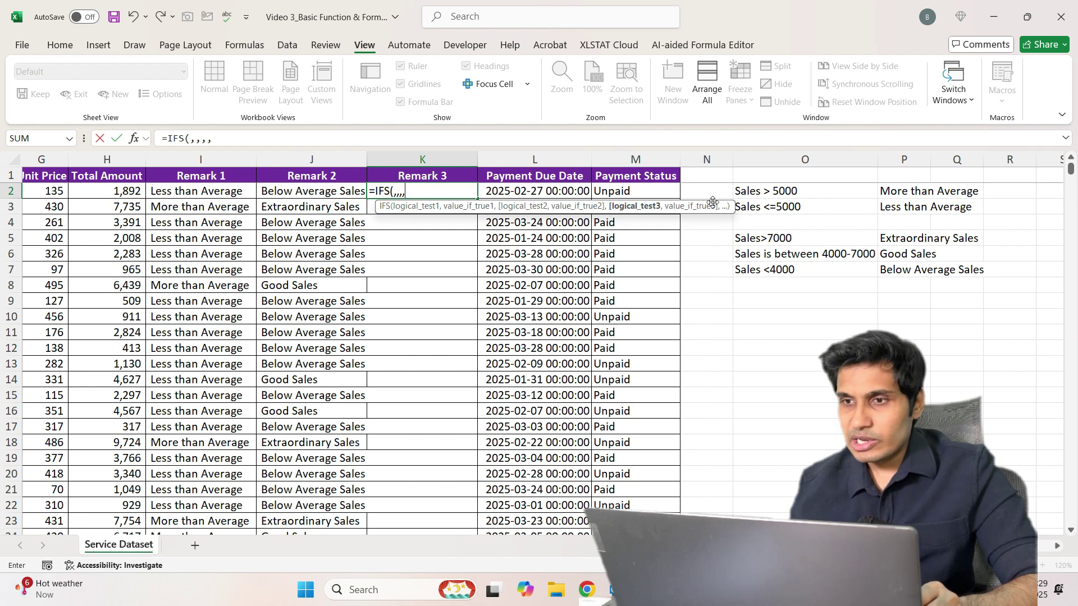
{"action": "key", "text": "BackSpace"}
{"action": "key", "text": "BackSpace"}
{"action": "key", "text": "BackSpace"}
{"action": "key", "text": "BackSpace"}
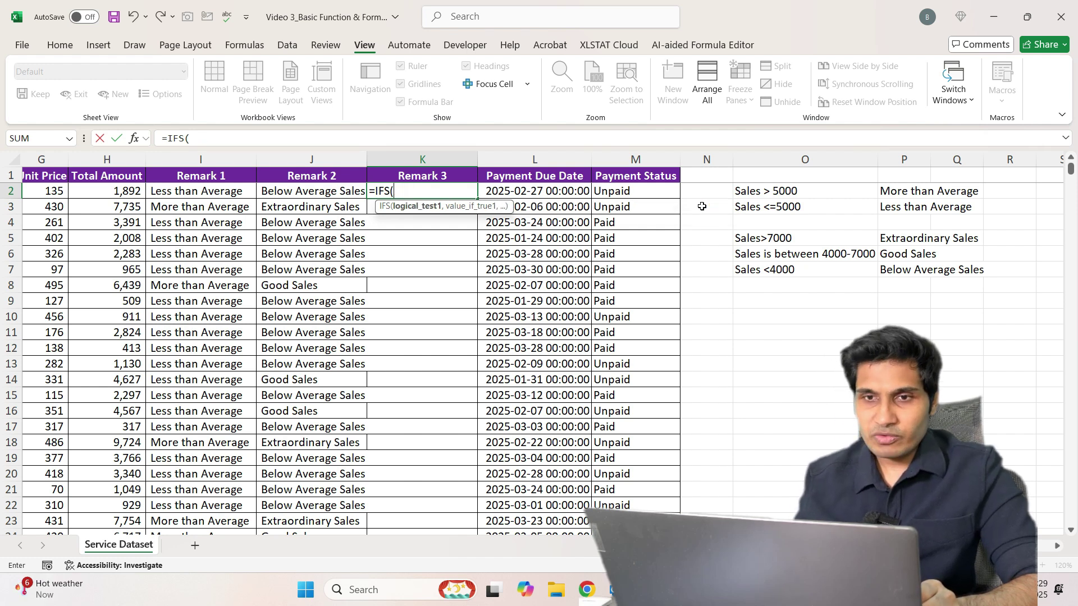
- Enter H2>7000 as the first IFS test in K2, returning the Extraordinary Sales remark as absolute reference $P$5
{"action": "left_click", "coordinate": [94, 190]}
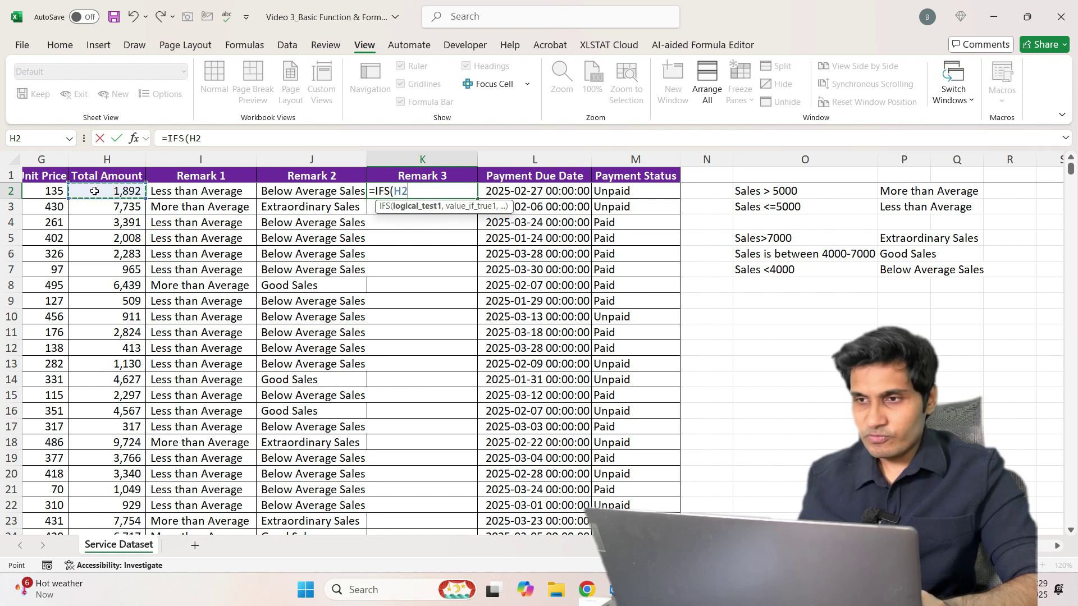
{"action": "type", "text": ">7000,"}
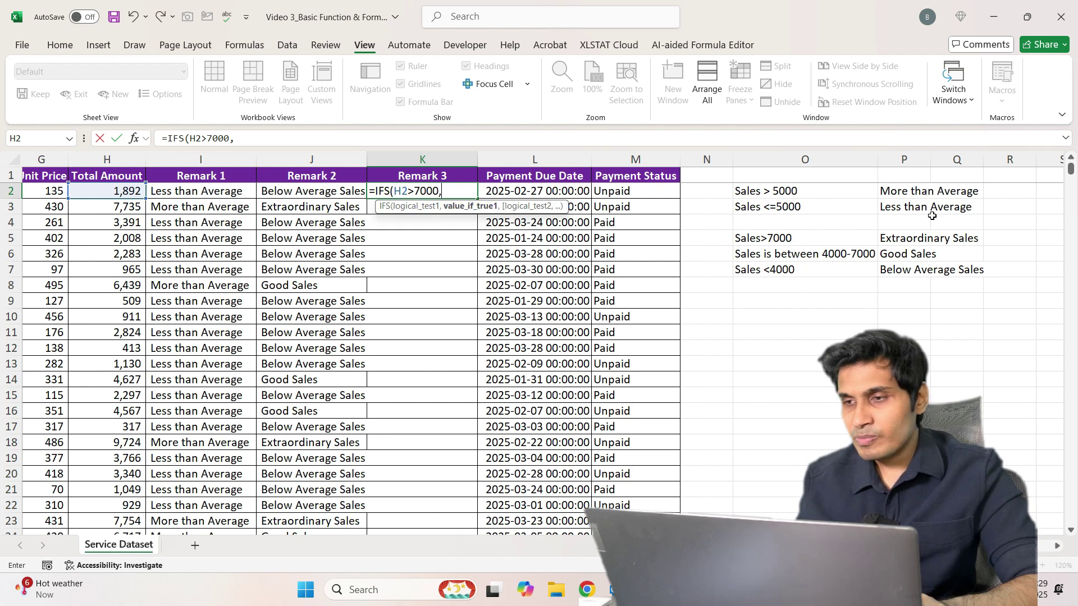
{"action": "left_click", "coordinate": [894, 239]}
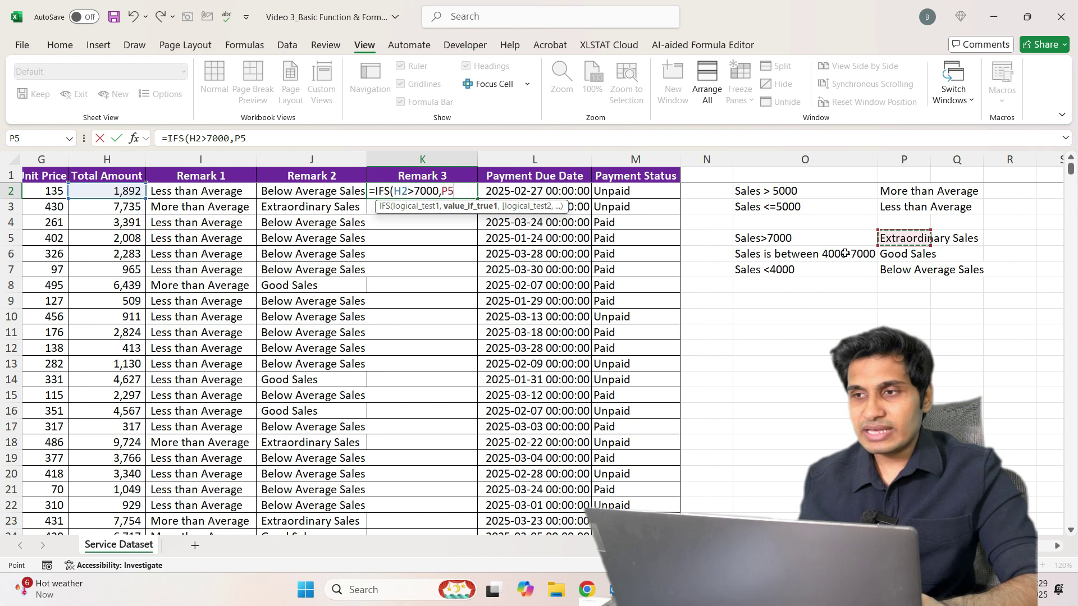
{"action": "key", "text": "F4"}
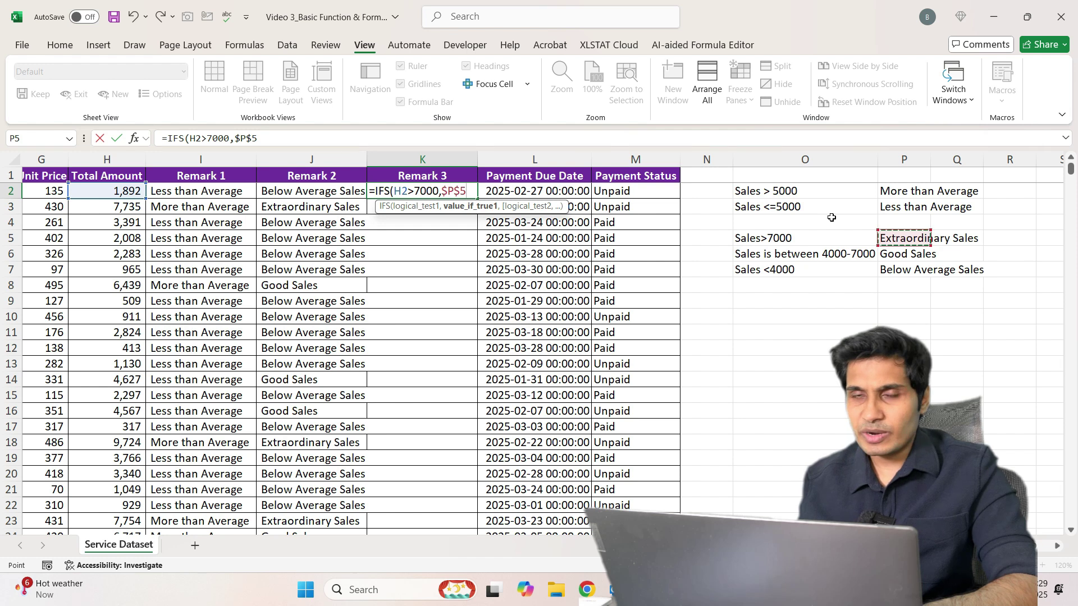
- Add H2>=4000 as the second IFS test in K2, returning the Good Sales remark in P6
{"action": "type", "text": ","}
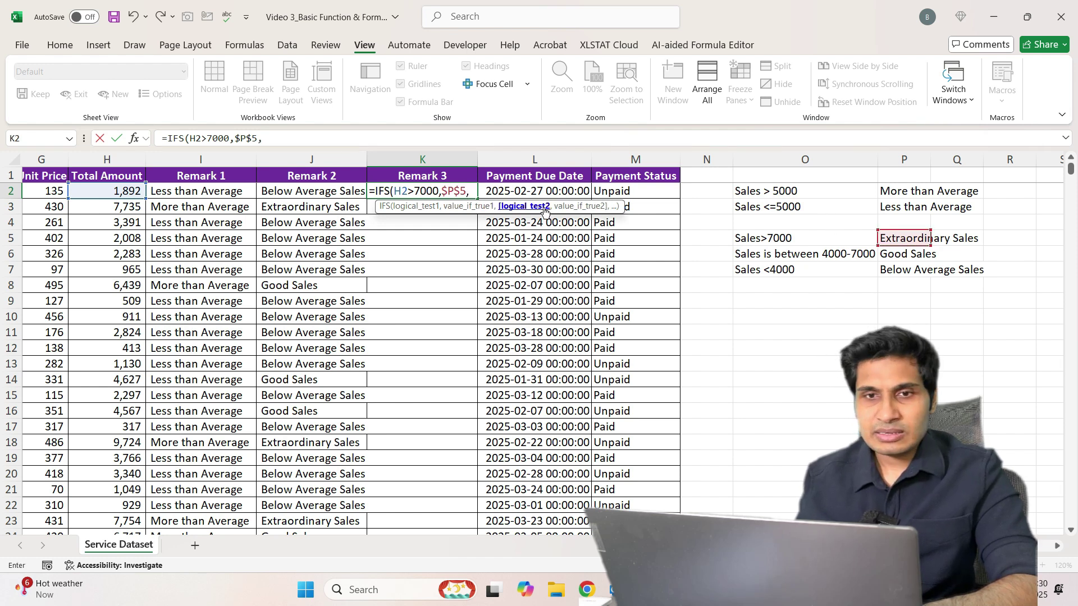
{"action": "left_click", "coordinate": [106, 191]}
{"action": "type", "text": ">=400"}
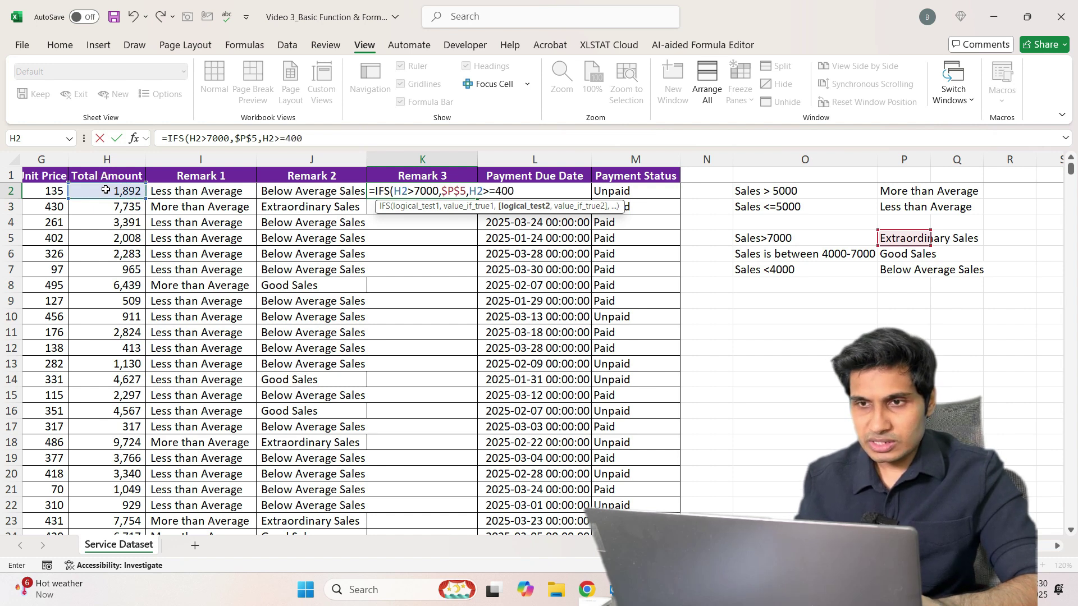
{"action": "type", "text": "0,"}
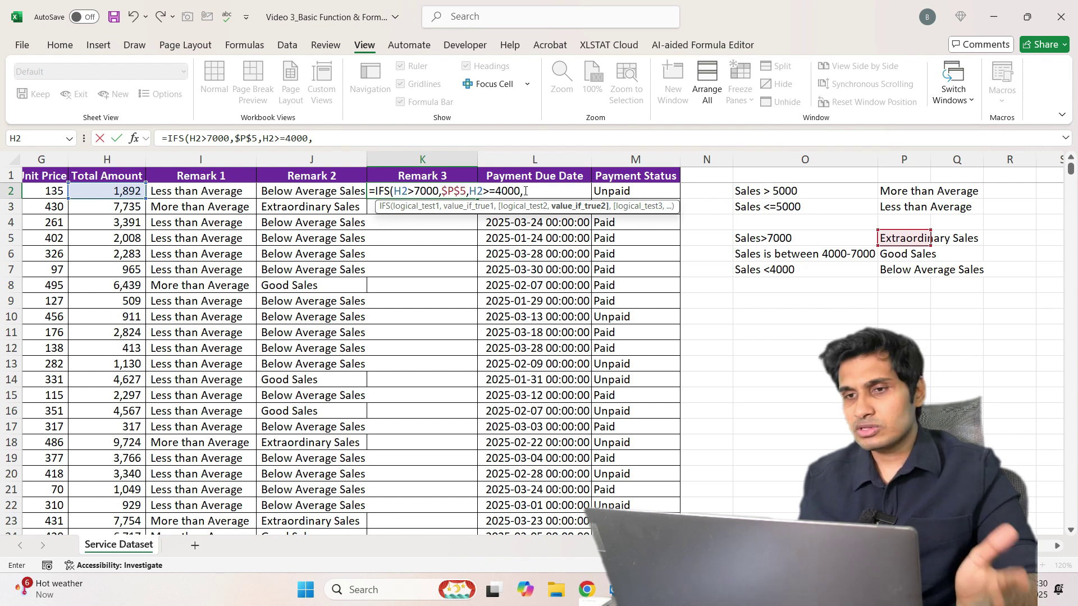
{"action": "left_click", "coordinate": [896, 256]}
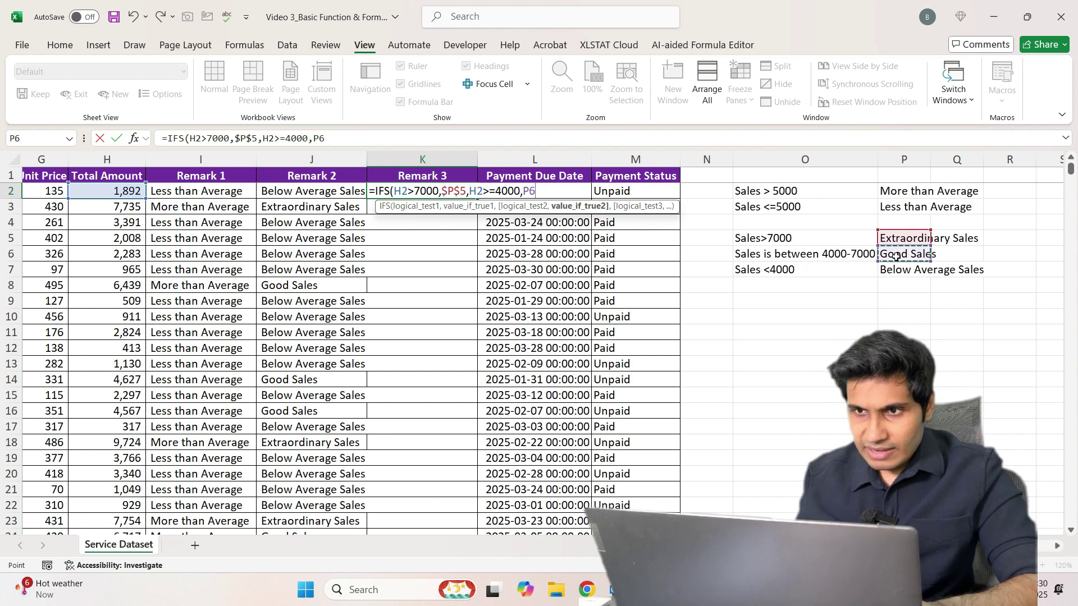
- Add H2<4000 as the third IFS test in K2, returning the Below Average Sales remark as absolute reference $P$7
{"action": "type", "text": ","}
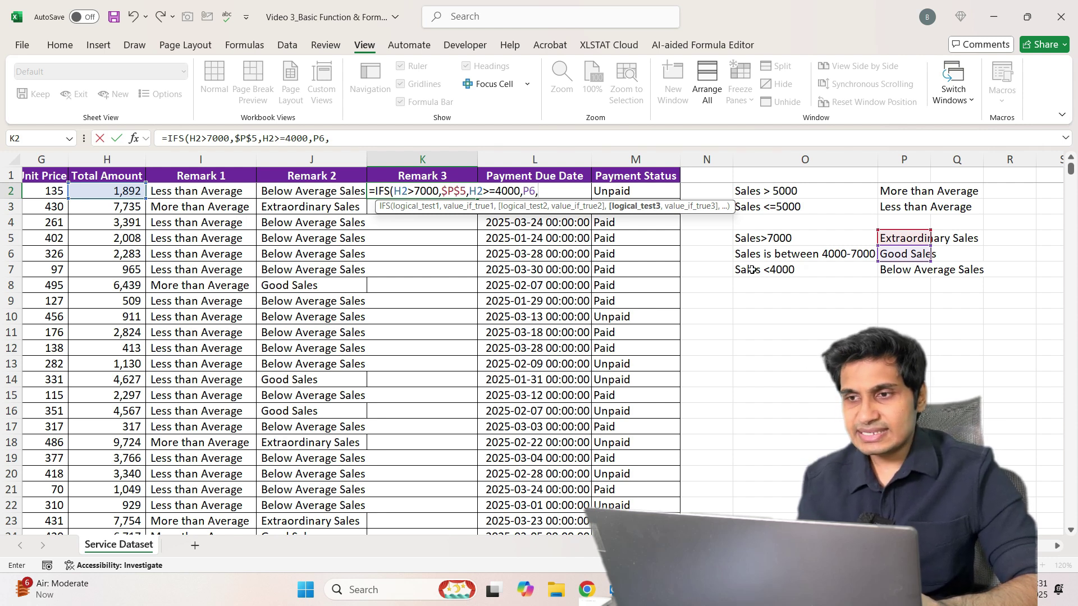
{"action": "left_click", "coordinate": [101, 190]}
{"action": "type", "text": "<4000"}
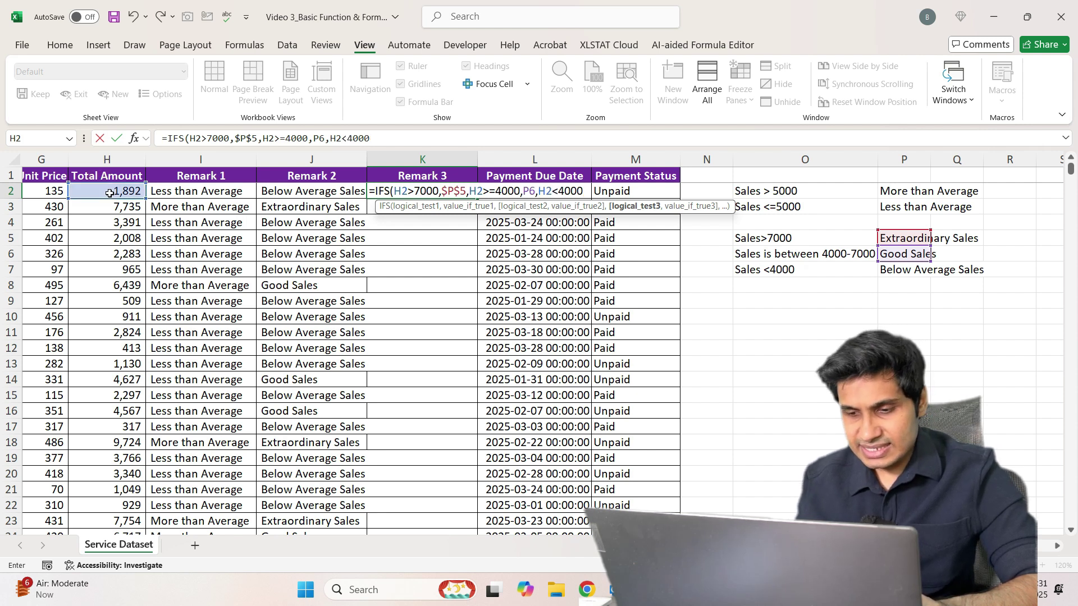
{"action": "type", "text": ","}
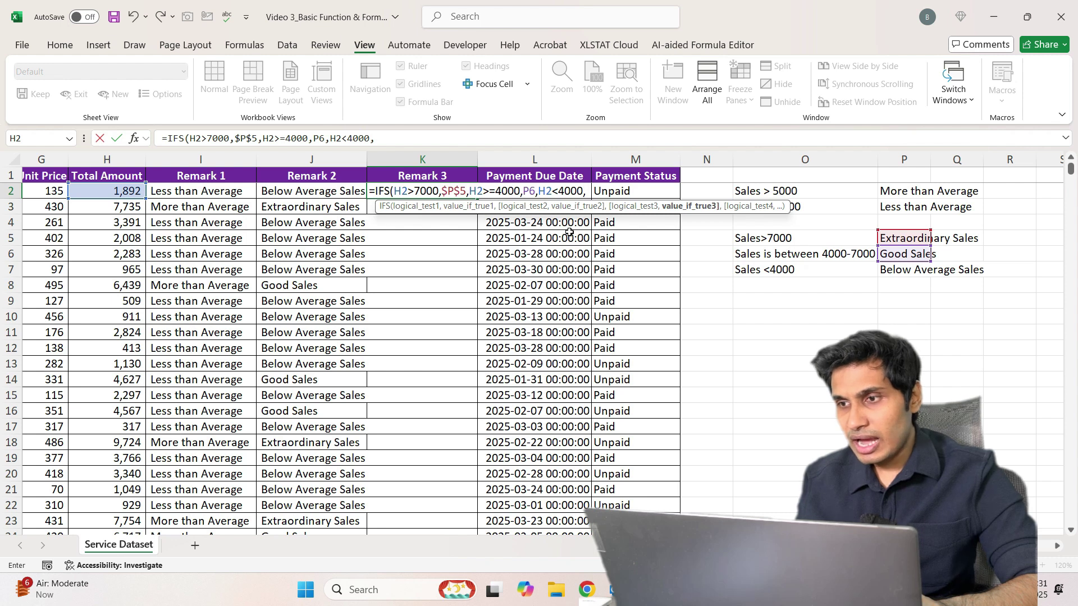
{"action": "left_click", "coordinate": [892, 269]}
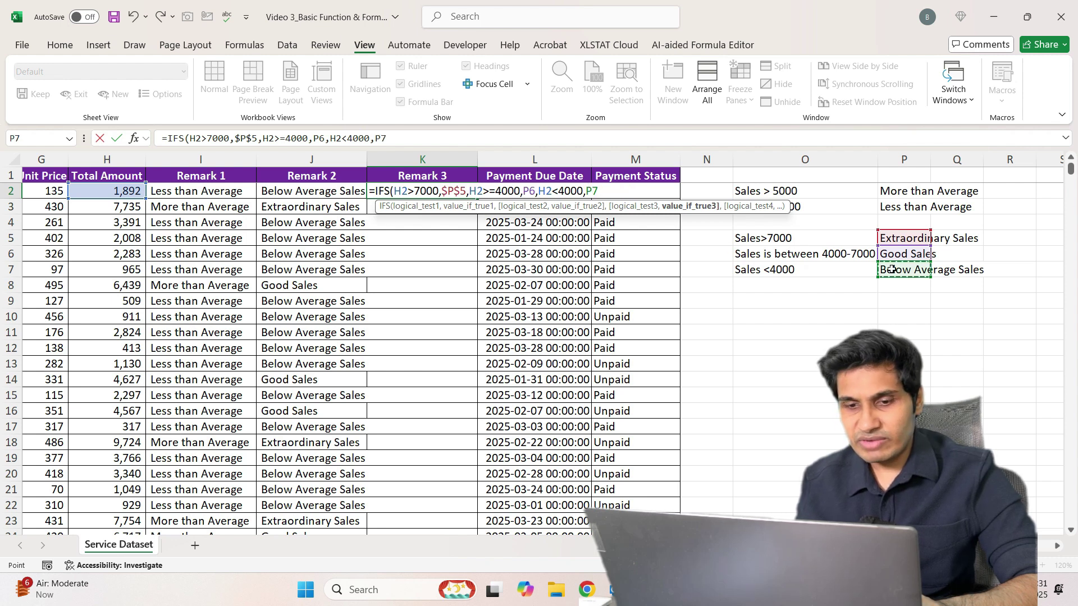
{"action": "key", "text": "F4"}
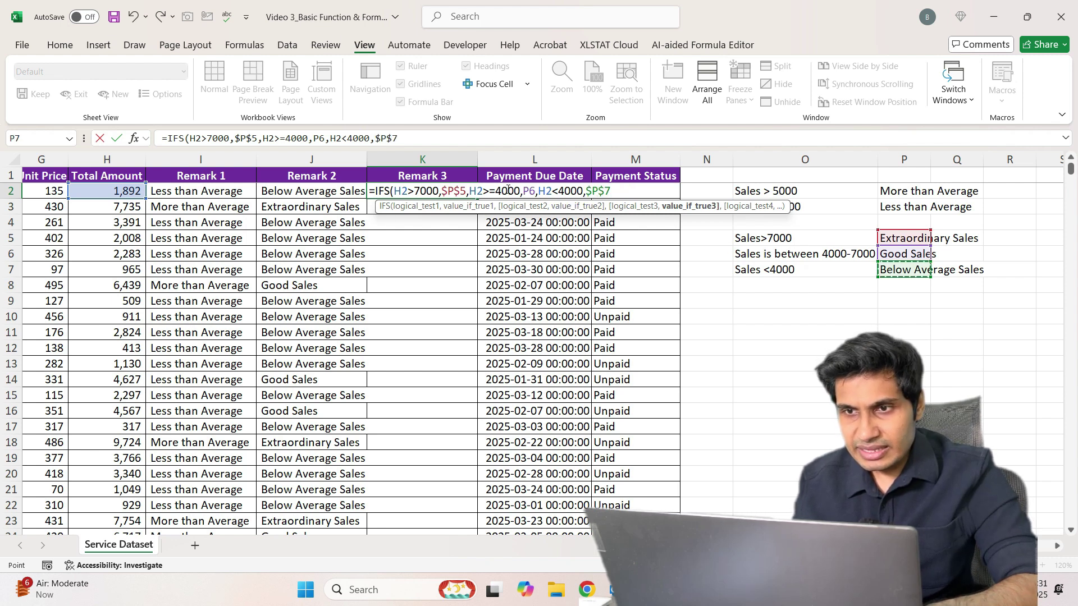
- Make the Good Sales reference in K2's formula absolute as $P$6 and add the closing parenthesis of the IFS
{"action": "left_click", "coordinate": [524, 190]}
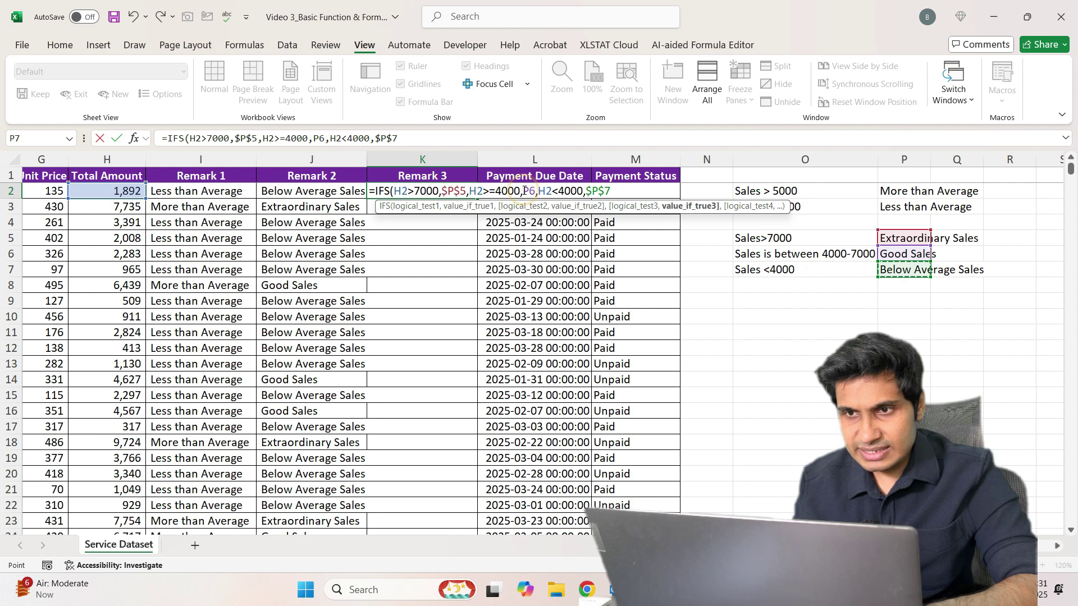
{"action": "key", "text": "F4"}
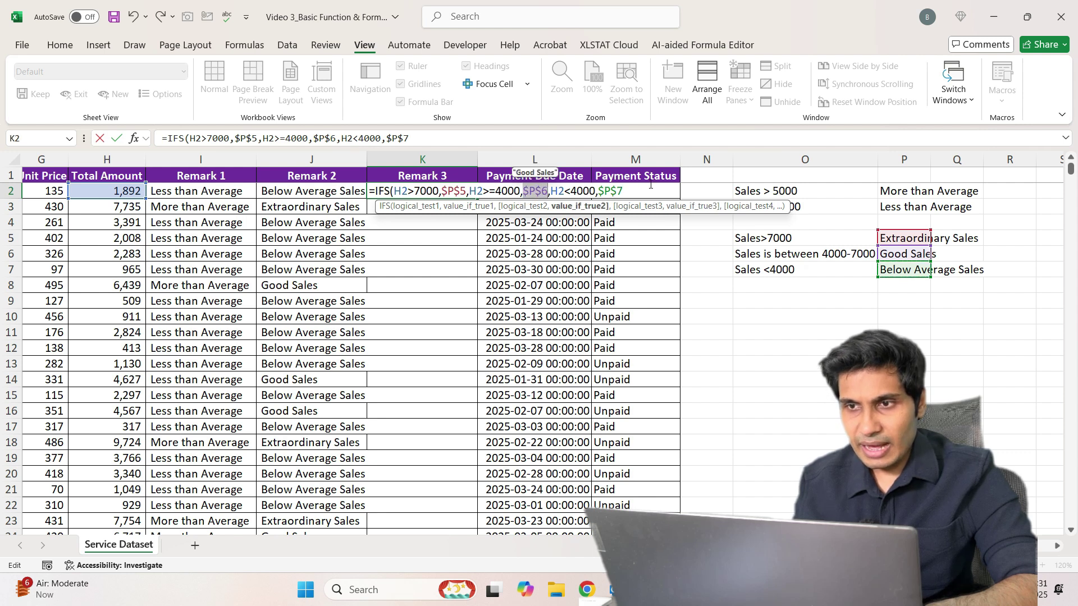
{"action": "left_click", "coordinate": [650, 185]}
{"action": "type", "text": ")"}
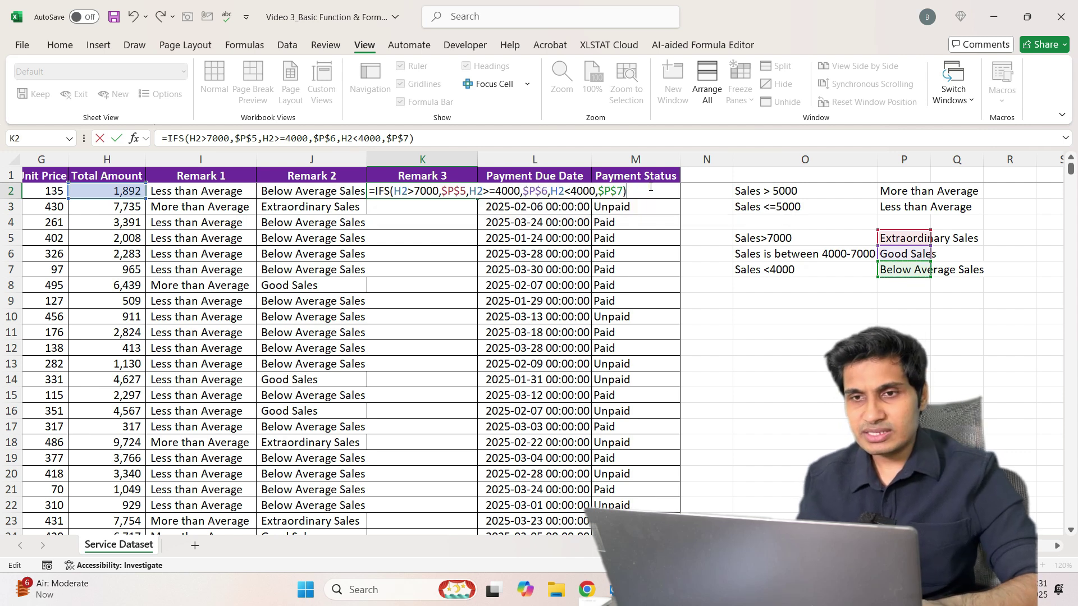
- Commit the IFS formula in K2 and fill it down the Remark 3 column
{"action": "key", "text": "Return"}
{"action": "key", "text": "Up"}
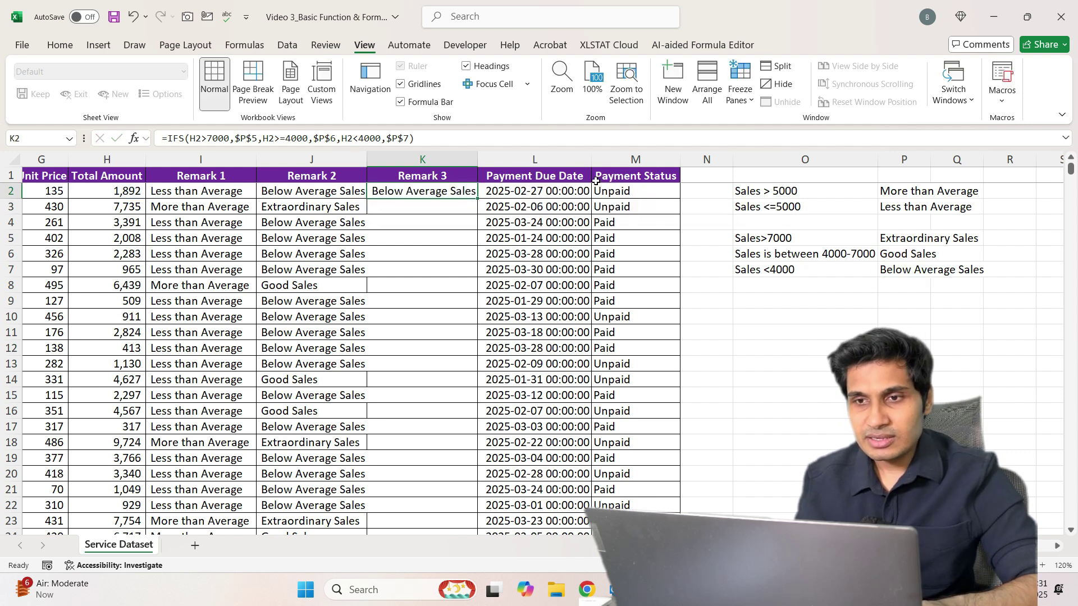
{"action": "double_click", "coordinate": [478, 200]}
- Check the copied IFS formulas down the Remark 3 column, inspecting the cell references in K6
{"action": "left_click", "coordinate": [424, 207]}
{"action": "key", "text": "Down"}
{"action": "key", "text": "Down"}
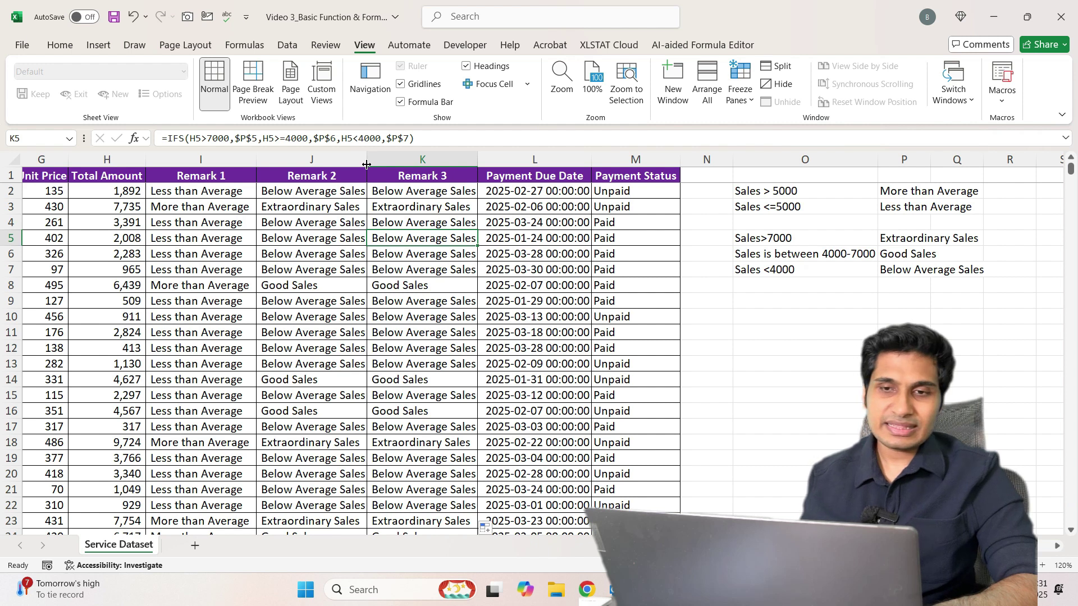
{"action": "key", "text": "F2"}
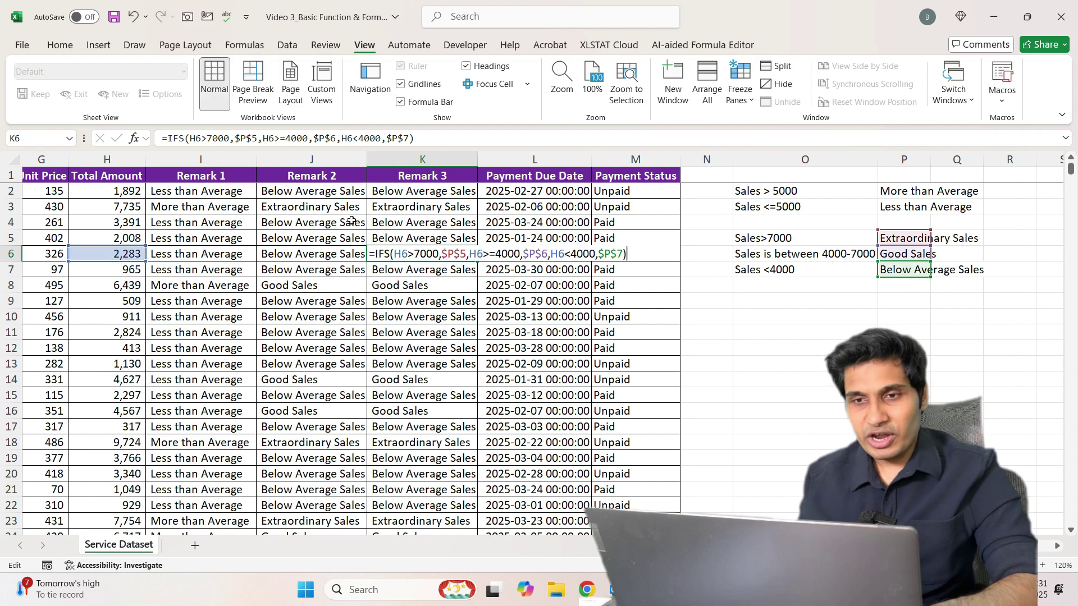
{"action": "key", "text": "Return"}
{"action": "key", "text": "Down"}
{"action": "key", "text": "Down"}
{"action": "key", "text": "Down"}
{"action": "key", "text": "Down"}
{"action": "key", "text": "Down"}
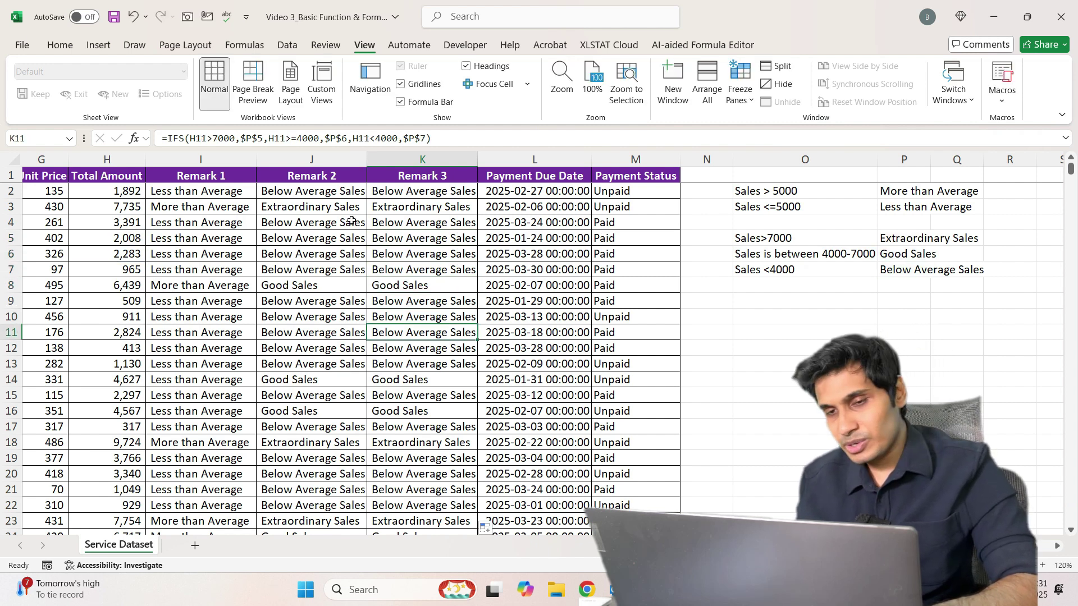
{"action": "key", "text": "Down"}
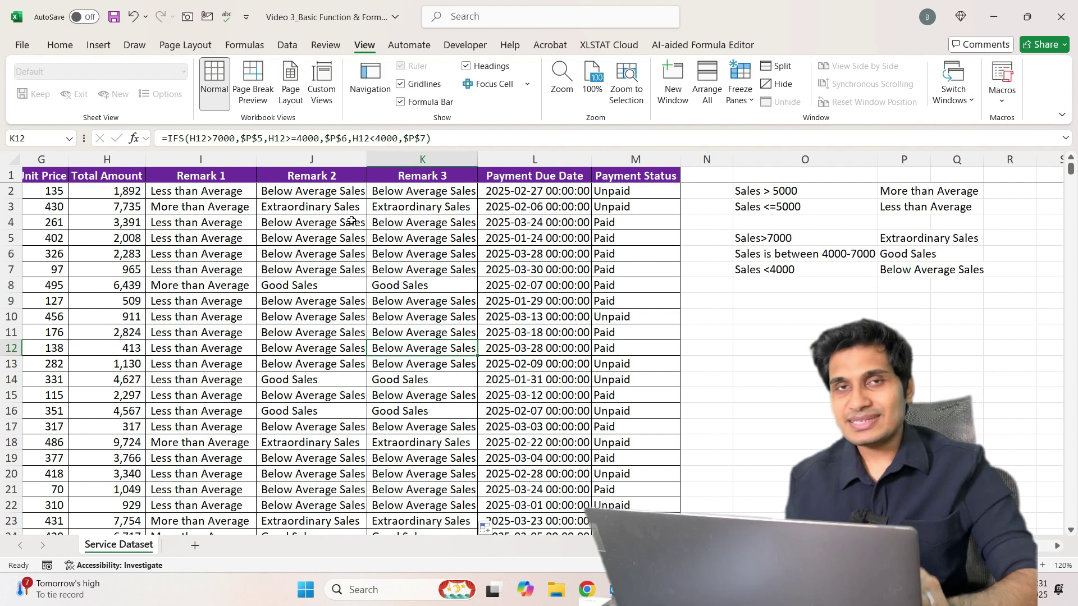